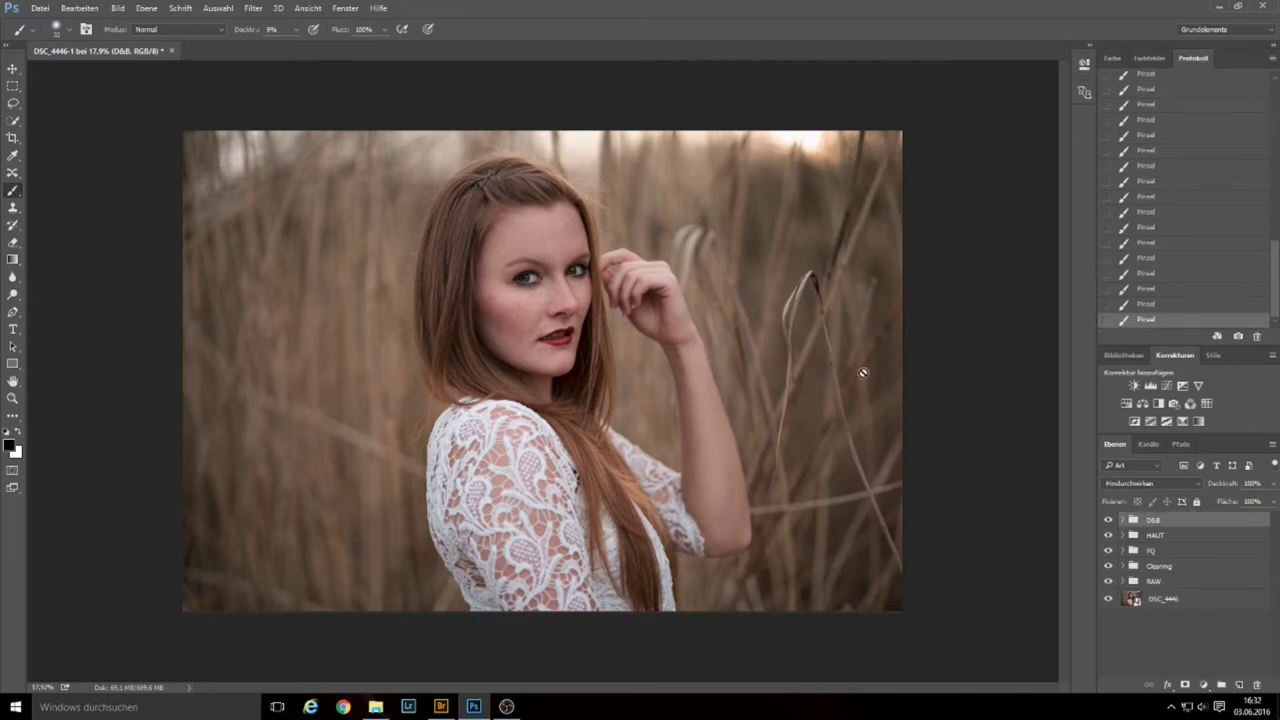
# Stamp all visible layers into a new Ebene 4, zoom to the face, and enter Quick Mask.
pyautogui.keyDown('alt'); pyautogui.scroll(2, 562, 272); pyautogui.keyUp('alt')
pyautogui.keyDown('alt'); pyautogui.scroll(2, 570, 274); pyautogui.keyUp('alt')
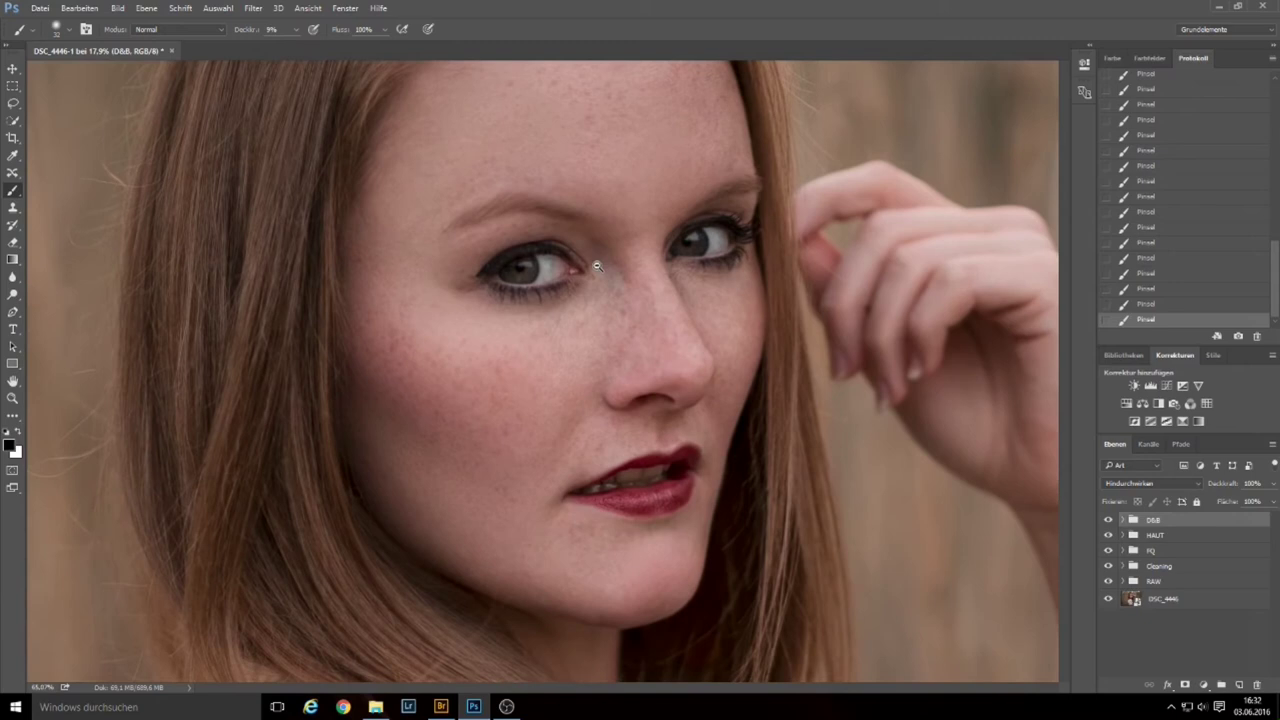
pyautogui.keyDown('alt'); pyautogui.scroll(1, 577, 275); pyautogui.keyUp('alt')
pyautogui.keyDown('alt'); pyautogui.scroll(-2, 577, 275); pyautogui.keyUp('alt')
pyautogui.keyDown('alt'); pyautogui.scroll(-1, 550, 255); pyautogui.keyUp('alt')
pyautogui.keyDown('alt'); pyautogui.scroll(-1, 530, 242); pyautogui.keyUp('alt')
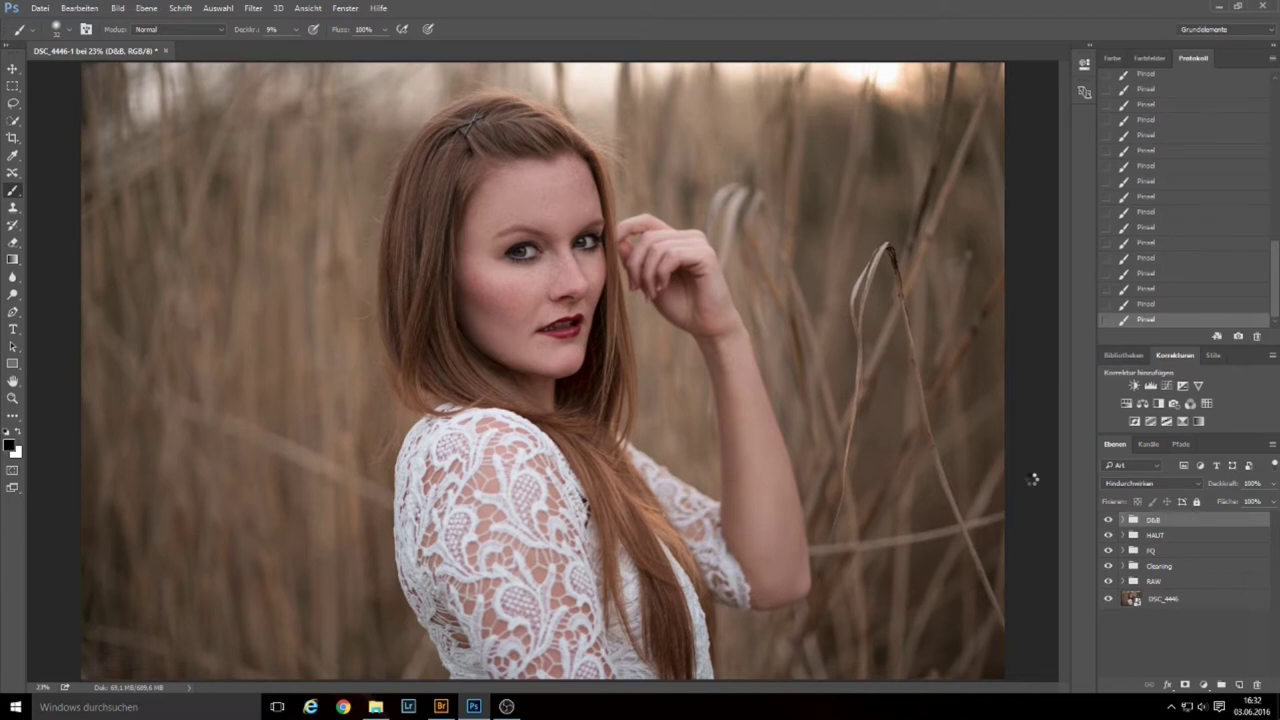
pyautogui.hotkey('ctrl', 'shift', 'alt', 'e')
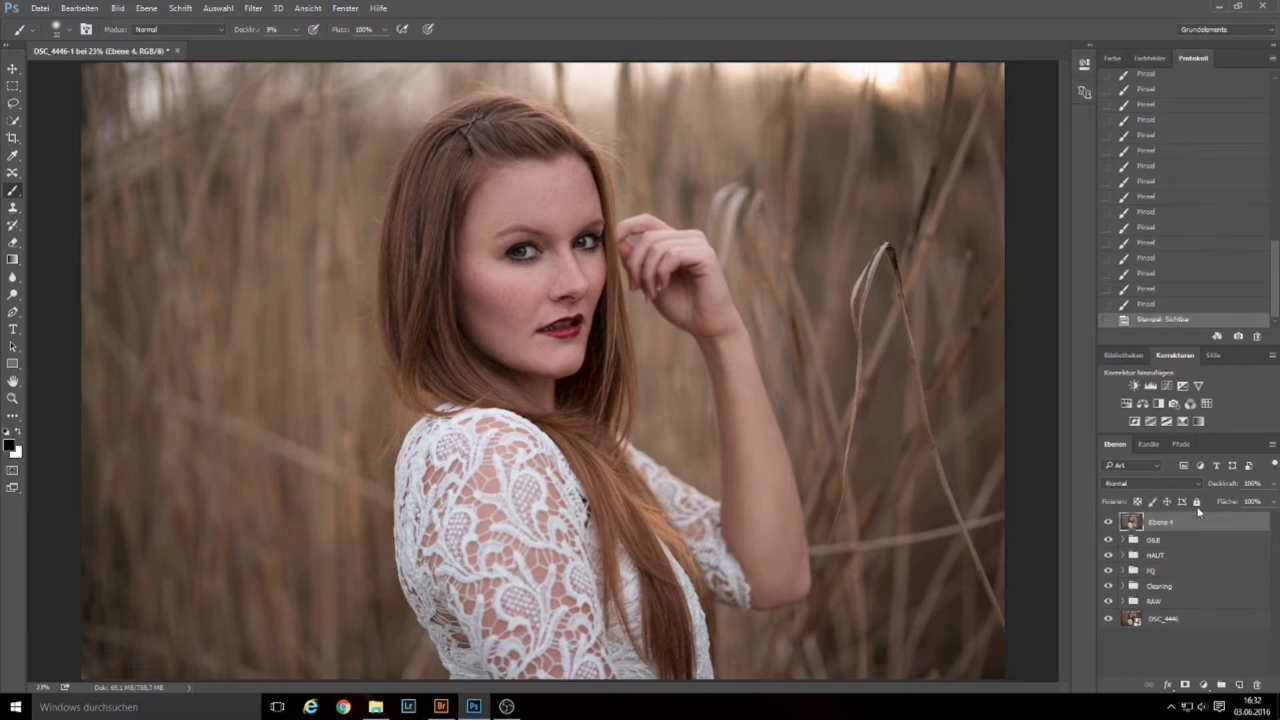
pyautogui.moveTo(596, 289)
pyautogui.mouseDown()
pyautogui.moveTo(665, 279)
pyautogui.moveTo(627, 302)
pyautogui.mouseUp()
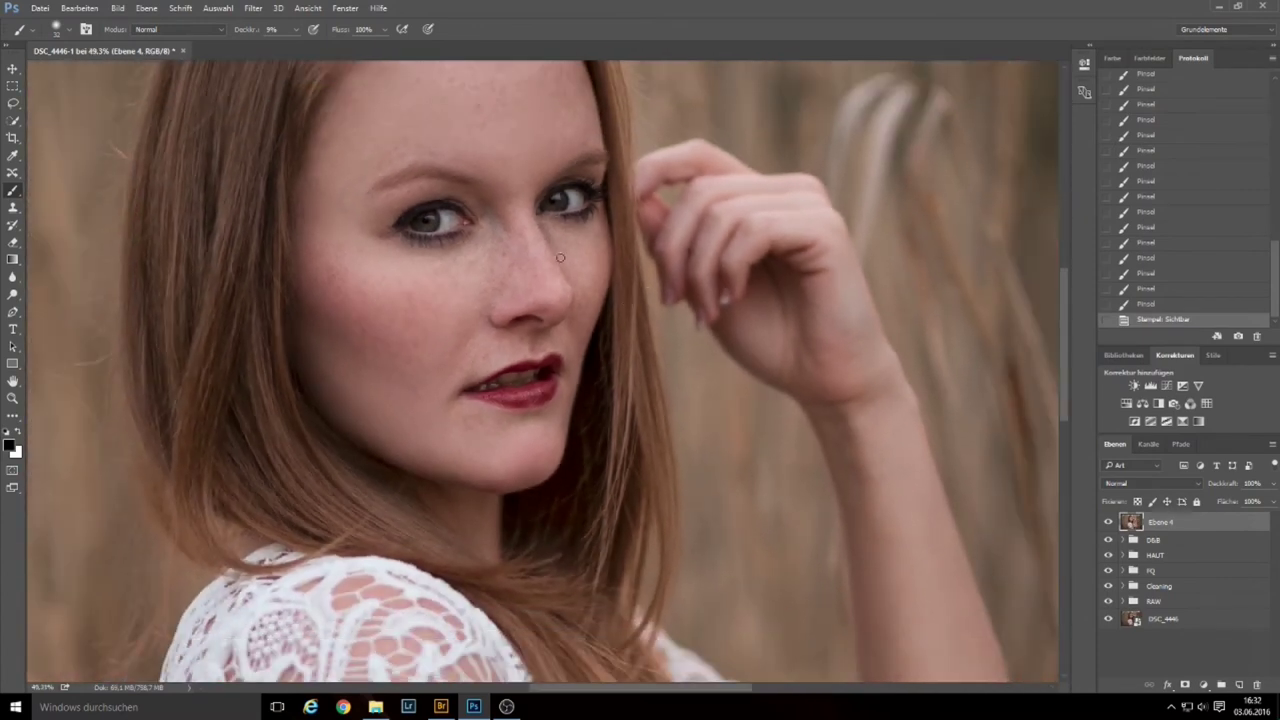
pyautogui.click(12, 469)
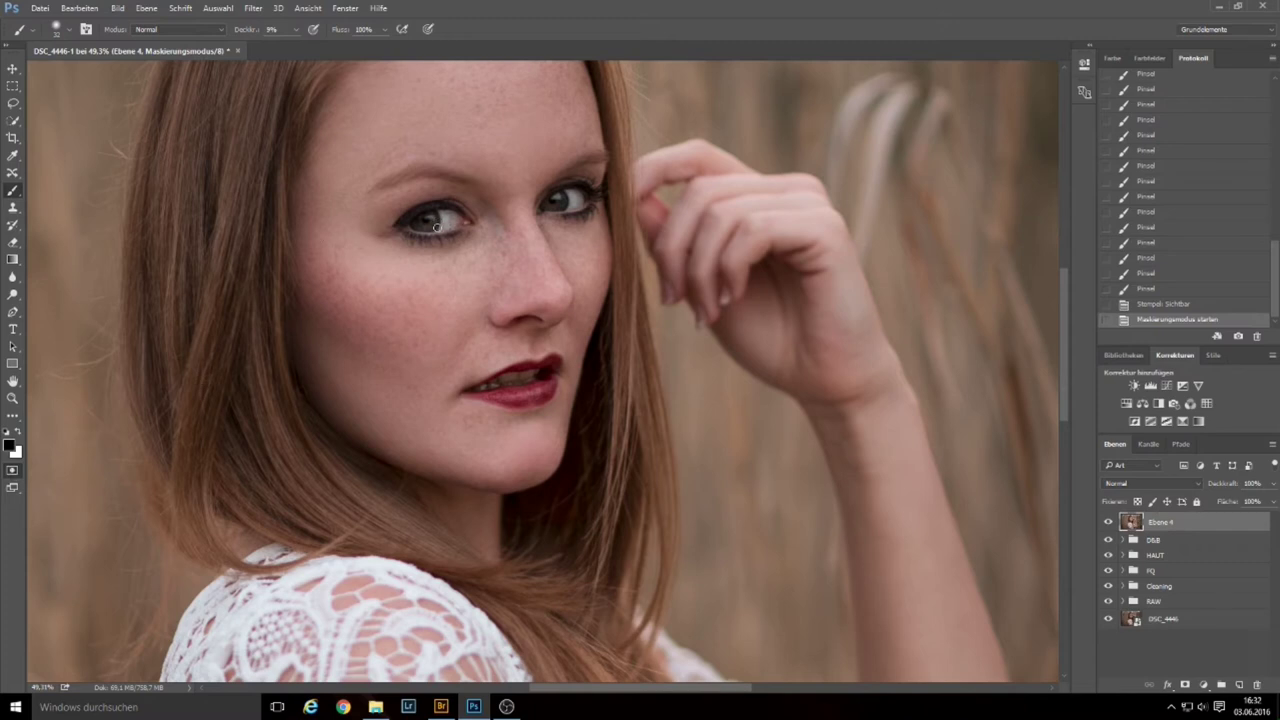
# Set the Quick Mask options to mark Ausgewählte Bereiche (selected areas) and confirm.
pyautogui.doubleClick(12, 471)
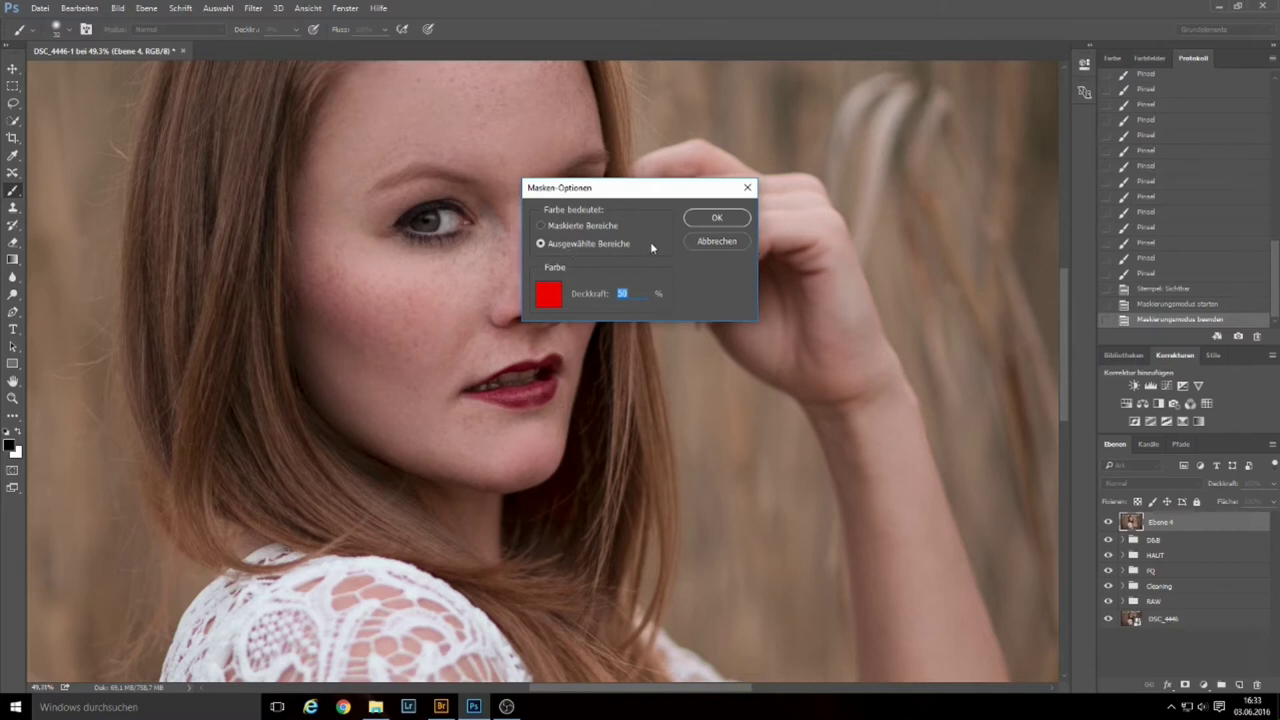
pyautogui.click(717, 220)
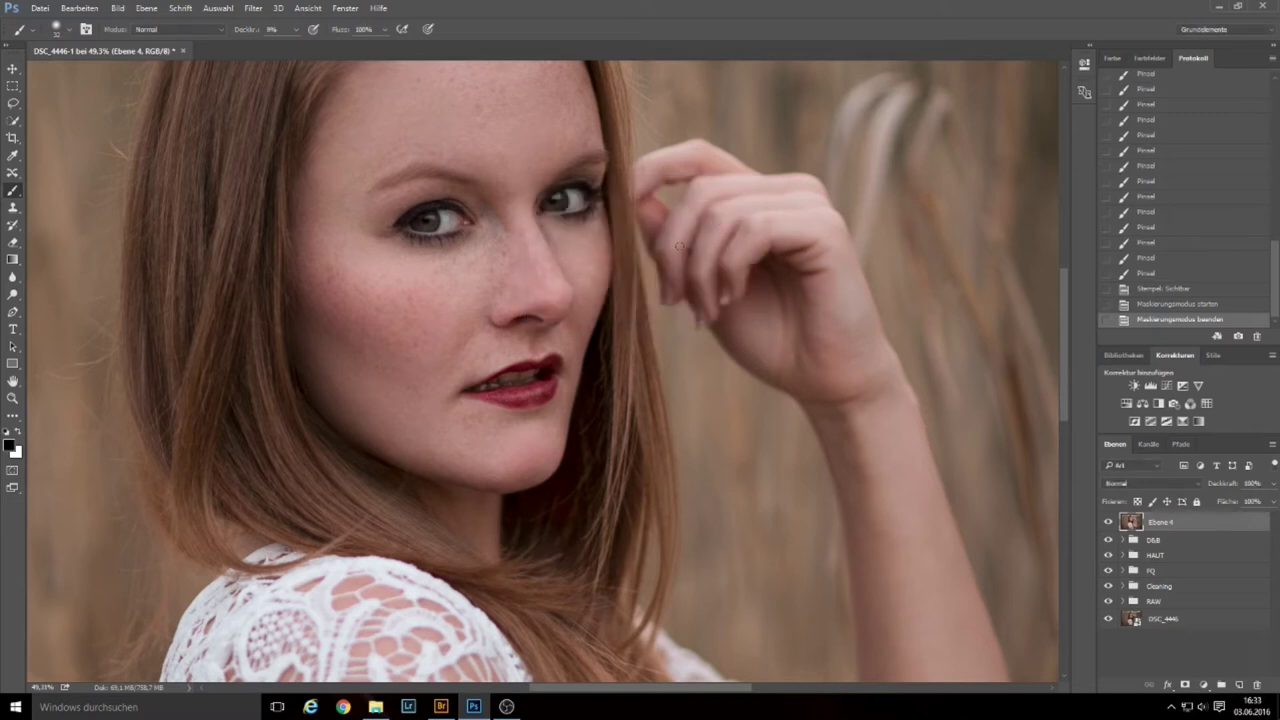
# Set the brush to 100% opacity (Deckkraft) and 80% hardness (Härte).
pyautogui.click(296, 29)
pyautogui.moveTo(294, 47); pyautogui.dragTo(376, 51)
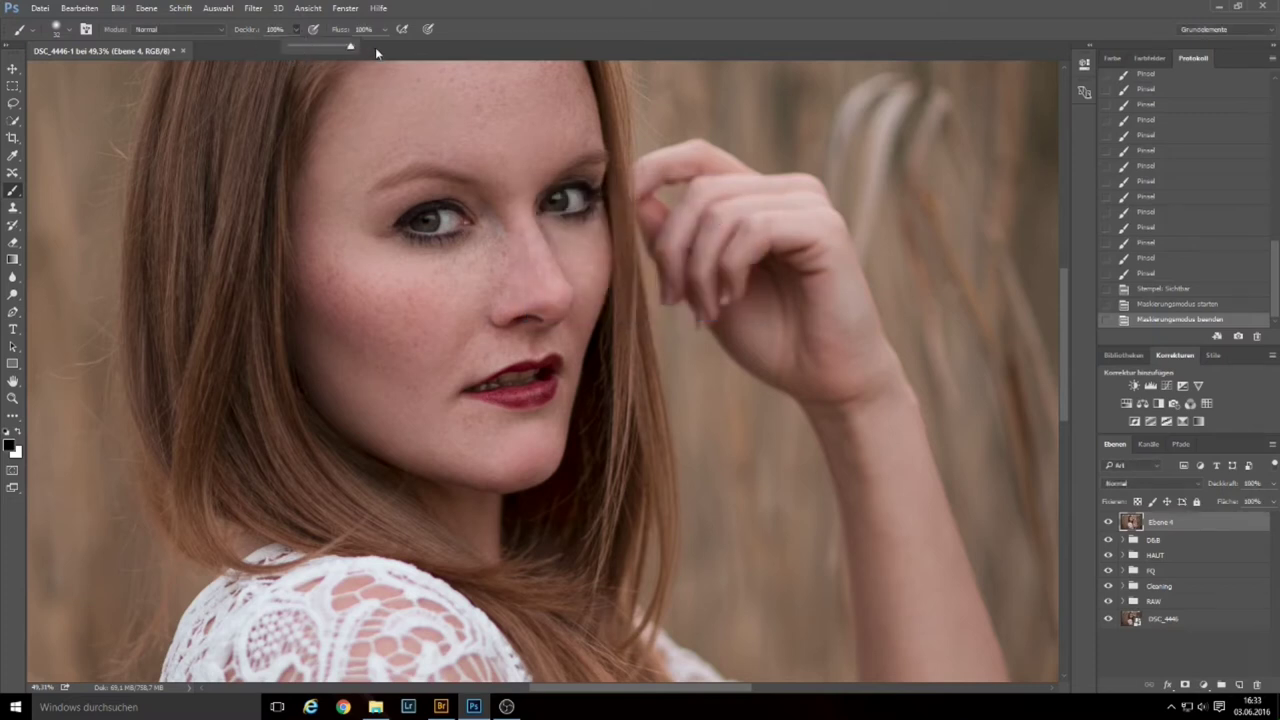
pyautogui.click(57, 35)
pyautogui.moveTo(98, 101); pyautogui.dragTo(143, 105)
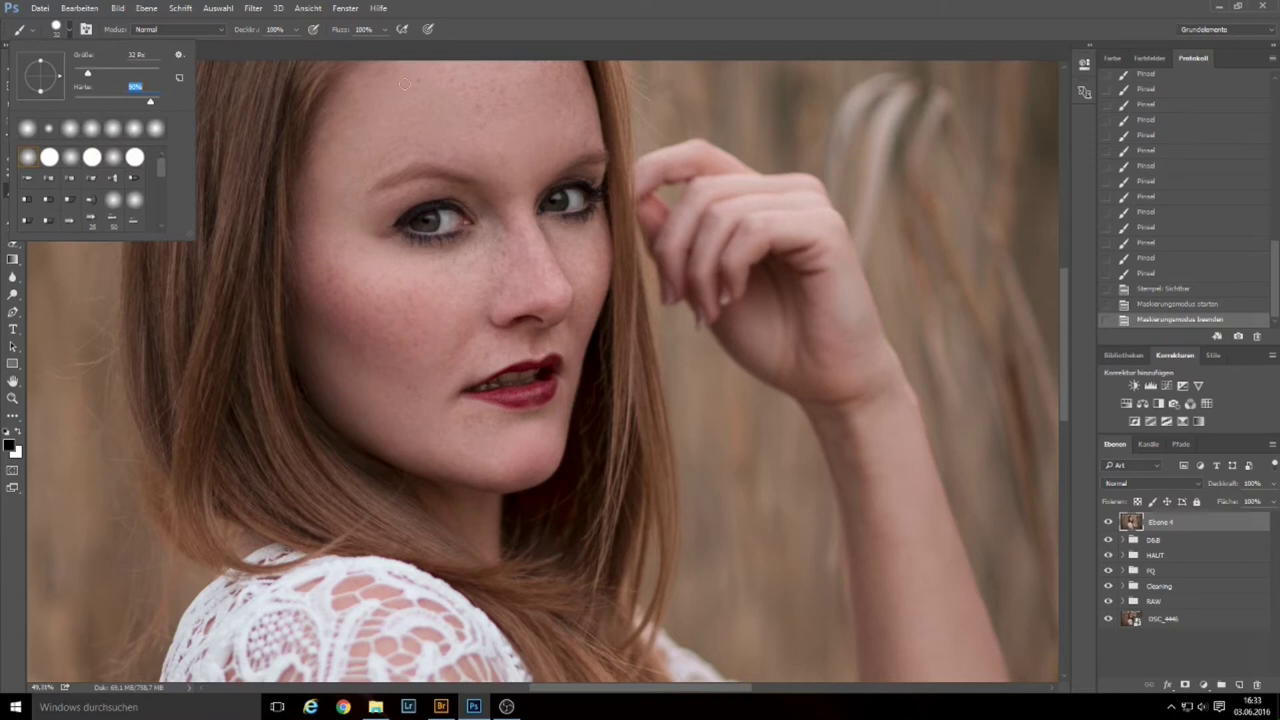
pyautogui.click(588, 28)
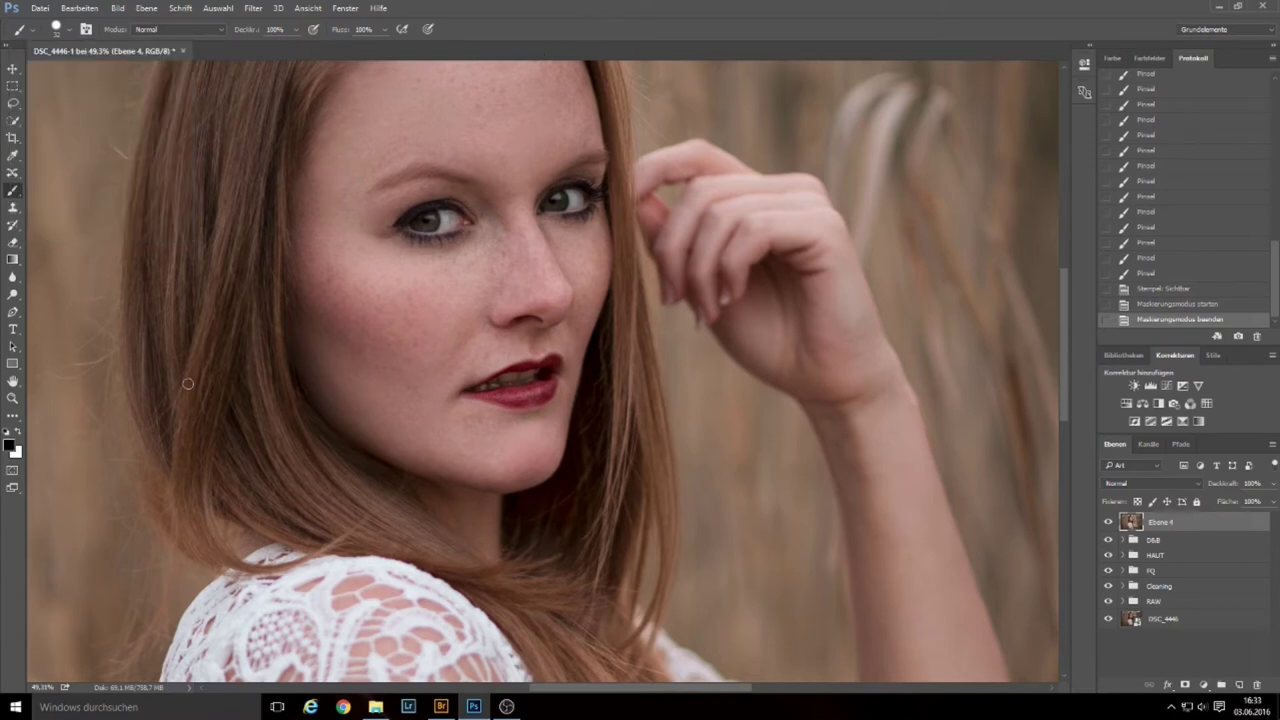
# Shrink the brush to about 14 px and paint the quick mask over the left-hand iris.
pyautogui.scroll(5, 462, 214)
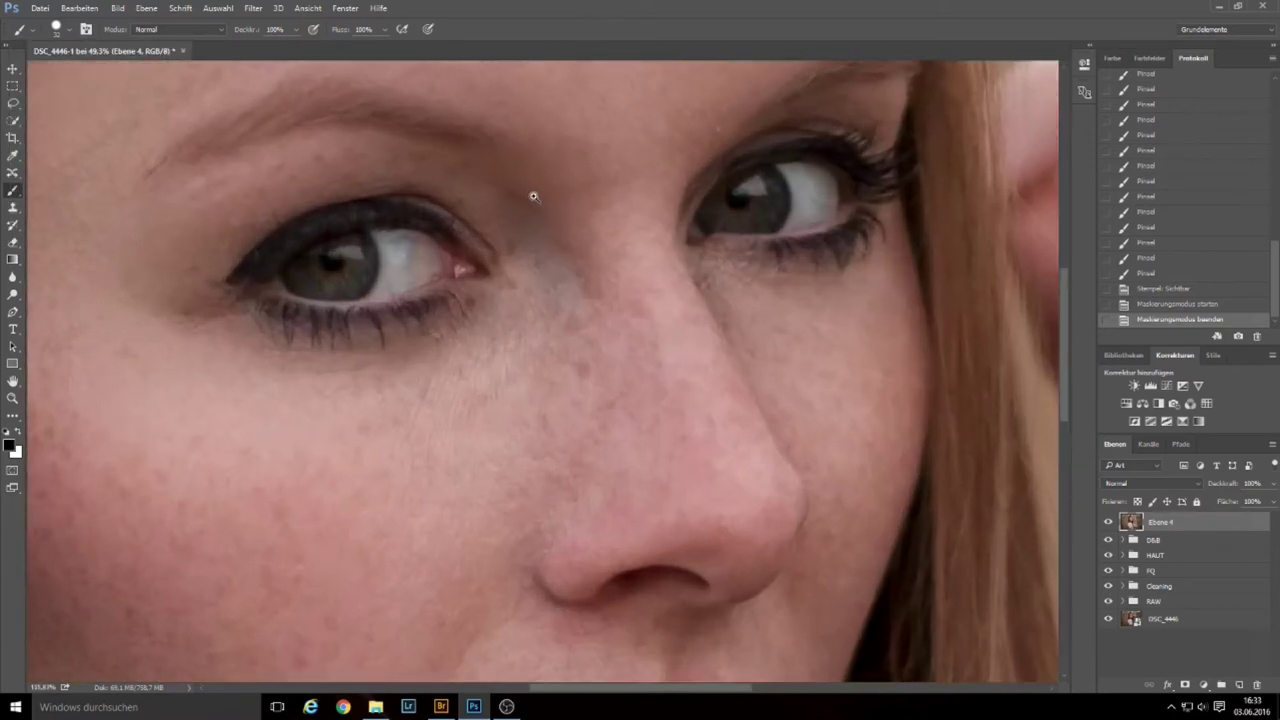
pyautogui.moveTo(365, 263); pyautogui.dragTo(351, 263)
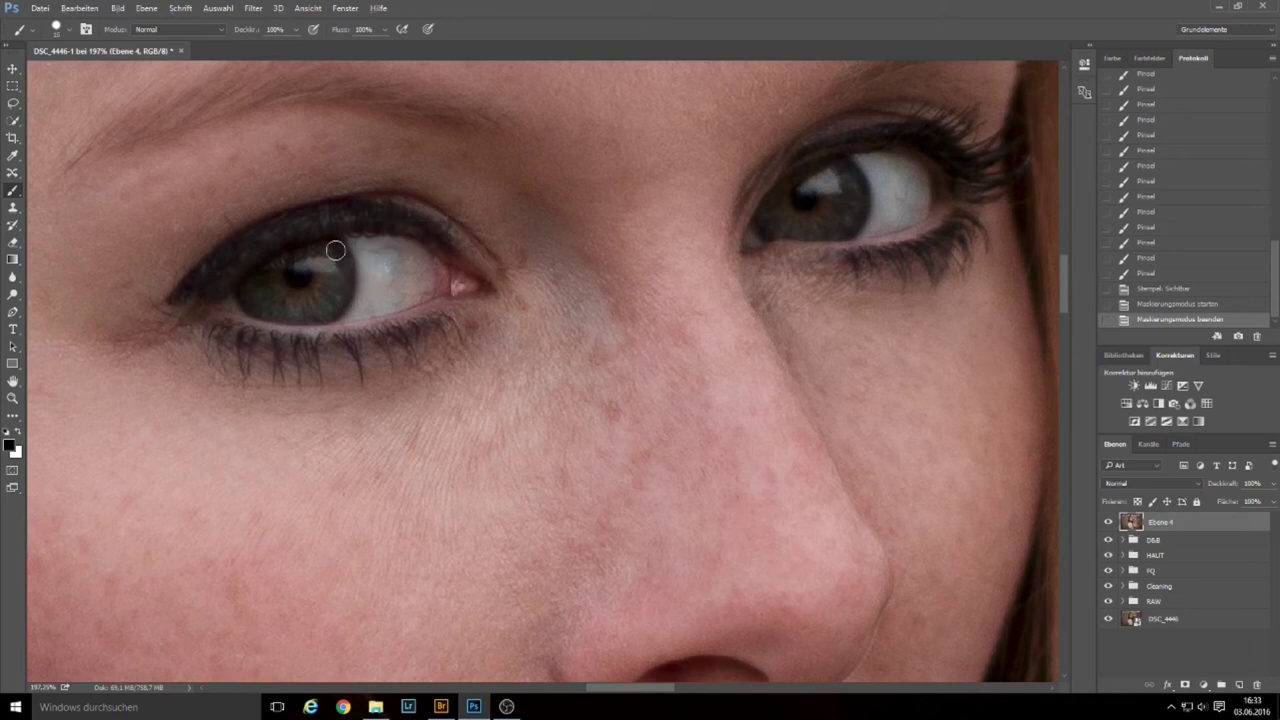
pyautogui.click(340, 253)
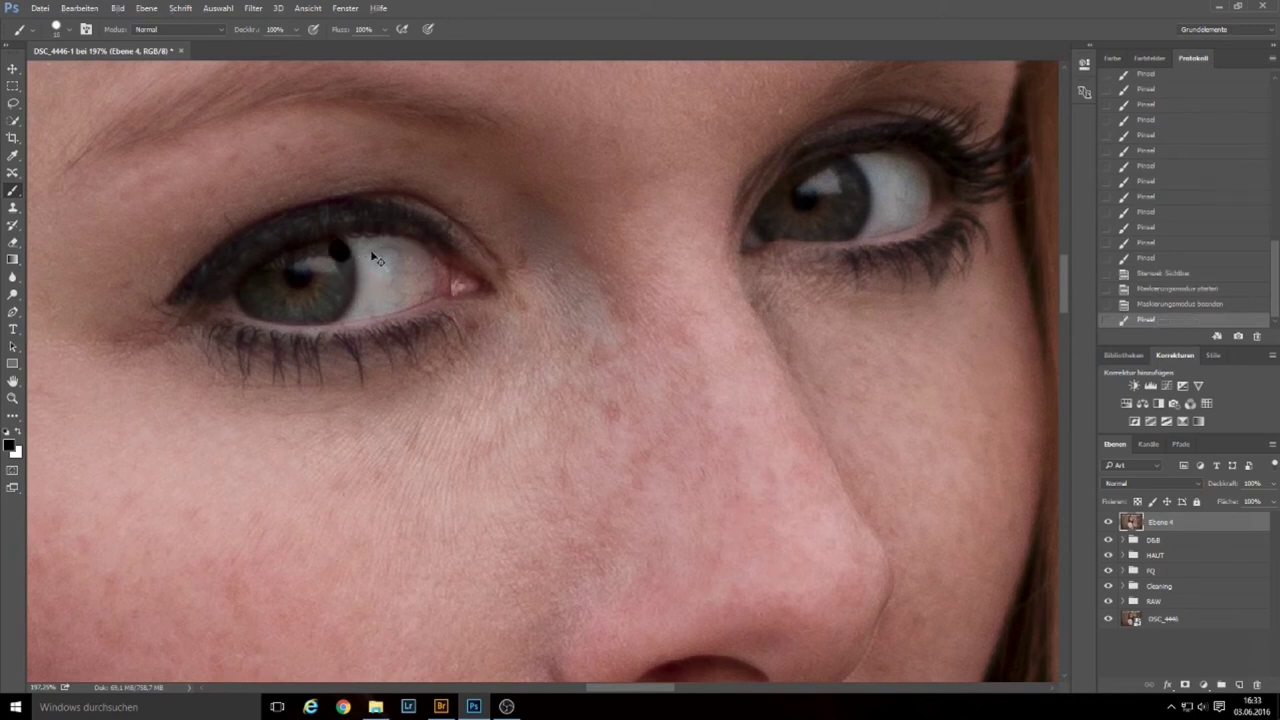
pyautogui.hotkey('ctrl', 'z')
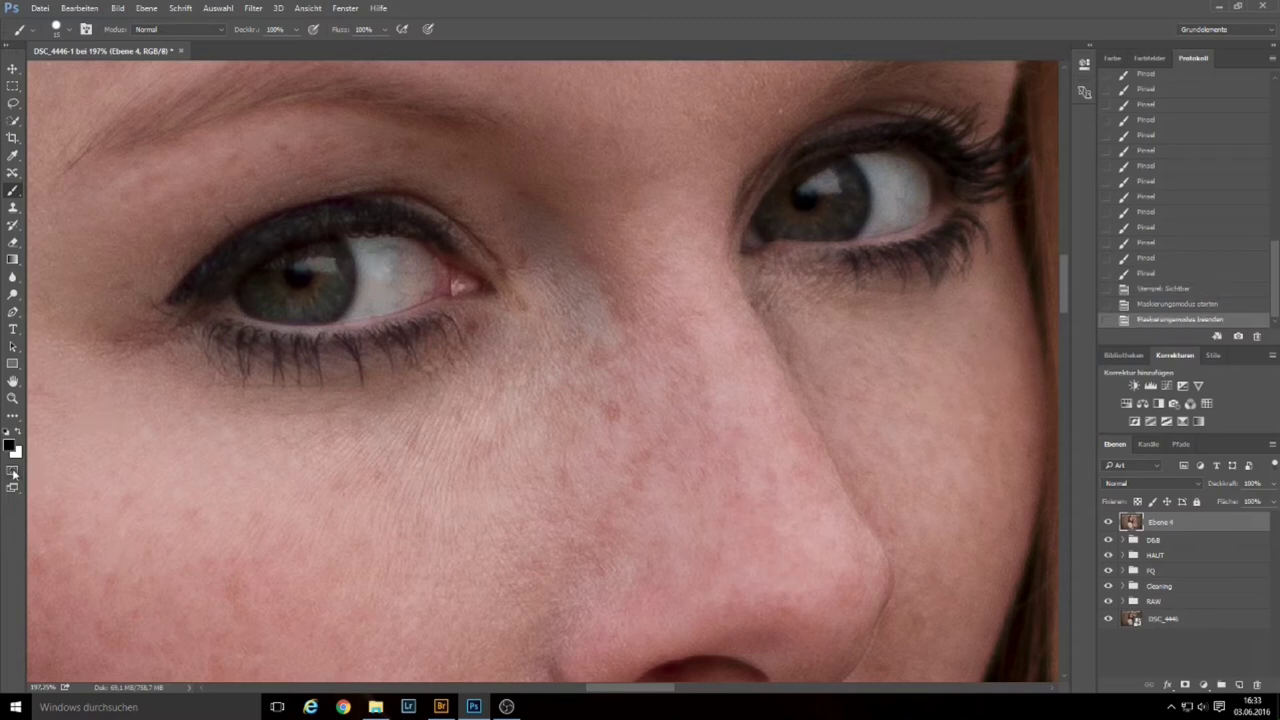
pyautogui.click(12, 469)
pyautogui.moveTo(338, 246)
pyautogui.mouseDown()
pyautogui.moveTo(330, 314)
pyautogui.moveTo(272, 309)
pyautogui.moveTo(248, 297)
pyautogui.moveTo(251, 283)
pyautogui.moveTo(325, 249)
pyautogui.moveTo(331, 266)
pyautogui.moveTo(294, 289)
pyautogui.moveTo(323, 263)
pyautogui.moveTo(334, 291)
pyautogui.moveTo(345, 247)
pyautogui.moveTo(349, 293)
pyautogui.moveTo(330, 314)
pyautogui.moveTo(244, 294)
pyautogui.moveTo(275, 314)
pyautogui.moveTo(328, 307)
pyautogui.mouseUp()
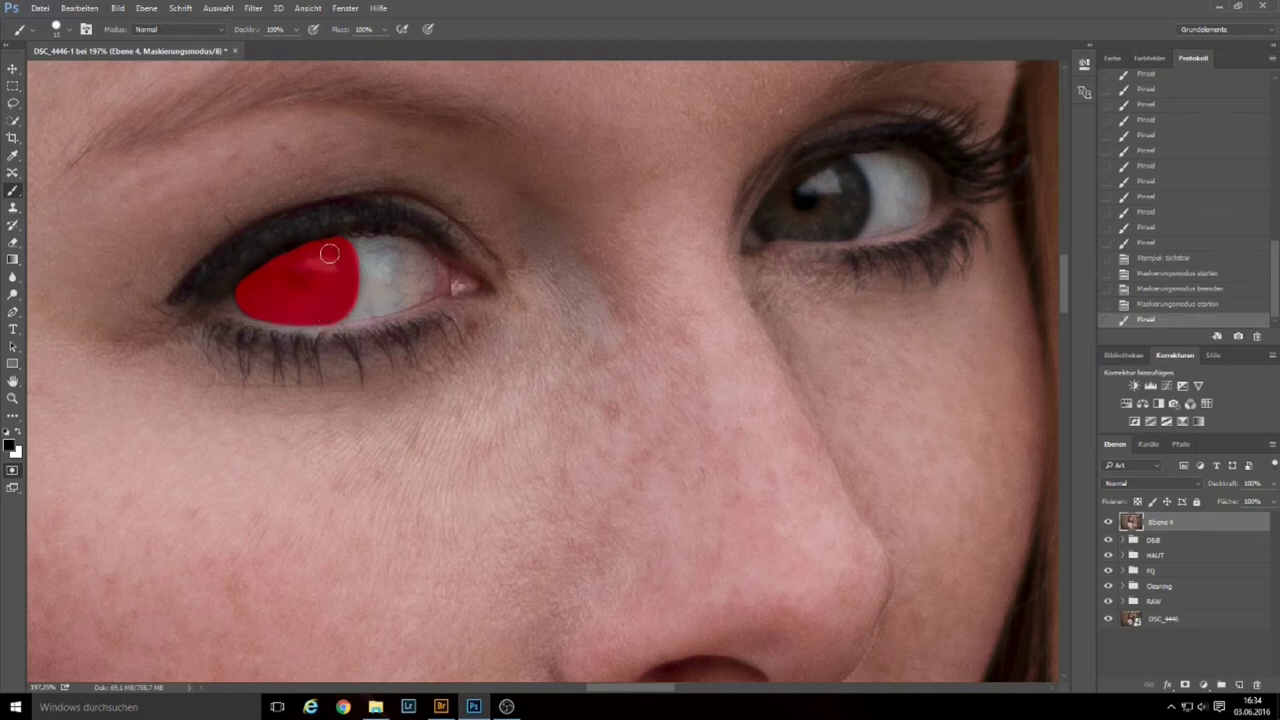
# Extend the left iris mask's upper edge and paint the mask over the right-hand iris.
pyautogui.moveTo(330, 248); pyautogui.dragTo(350, 255)
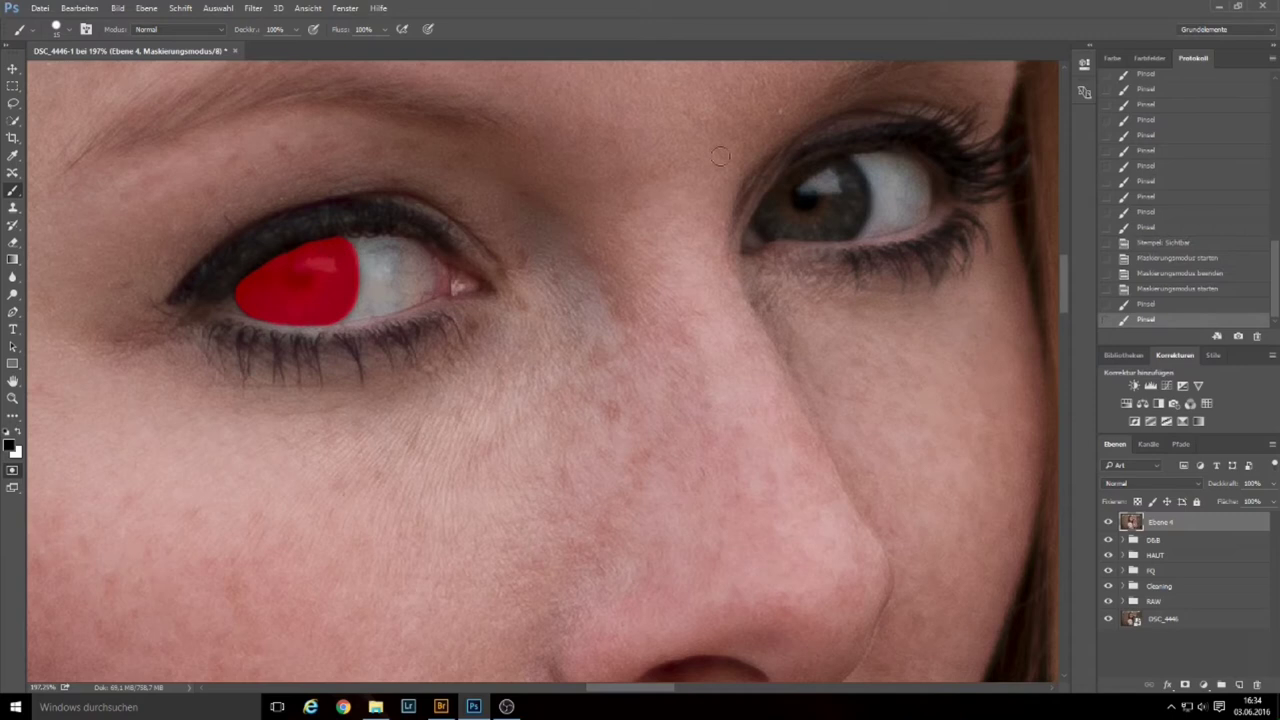
pyautogui.click(843, 164)
pyautogui.moveTo(843, 164)
pyautogui.mouseDown()
pyautogui.moveTo(863, 204)
pyautogui.moveTo(818, 233)
pyautogui.moveTo(762, 222)
pyautogui.moveTo(798, 177)
pyautogui.moveTo(840, 165)
pyautogui.moveTo(780, 211)
pyautogui.moveTo(857, 209)
pyautogui.moveTo(849, 229)
pyautogui.moveTo(858, 207)
pyautogui.moveTo(817, 194)
pyautogui.moveTo(772, 205)
pyautogui.moveTo(772, 232)
pyautogui.mouseUp()
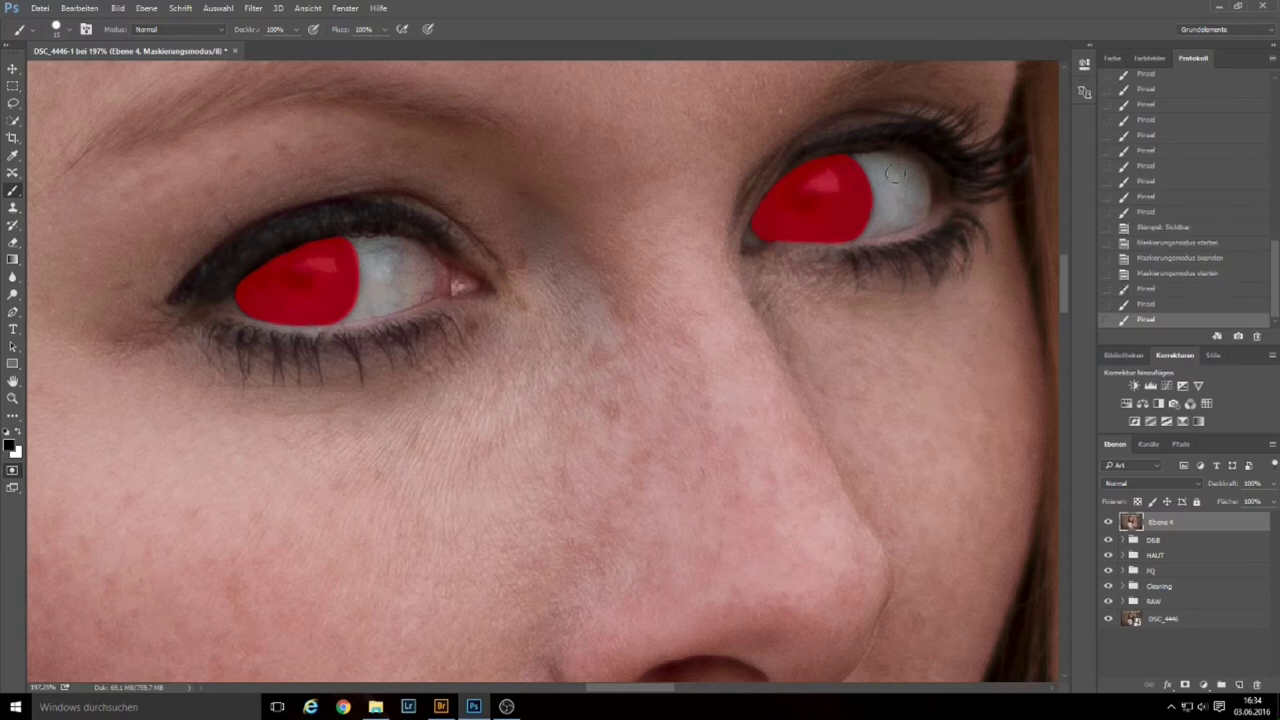
pyautogui.scroll(2, 884, 161)
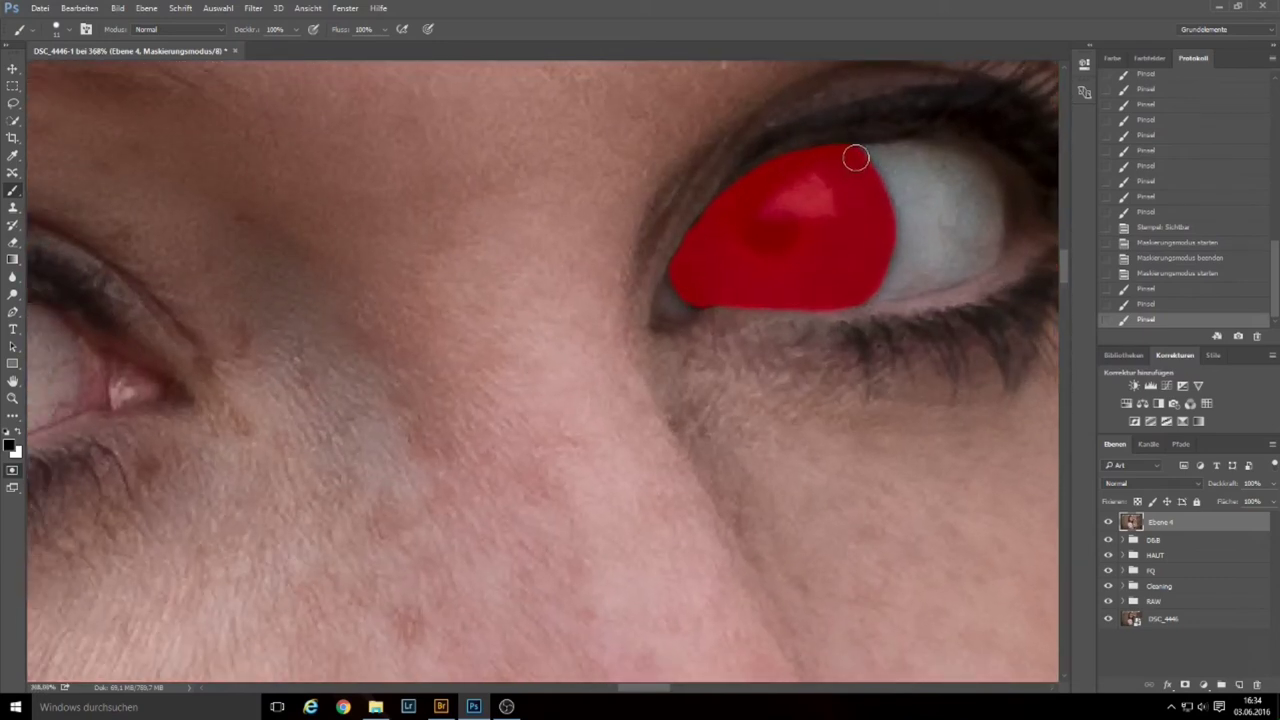
pyautogui.moveTo(882, 228); pyautogui.dragTo(836, 283)
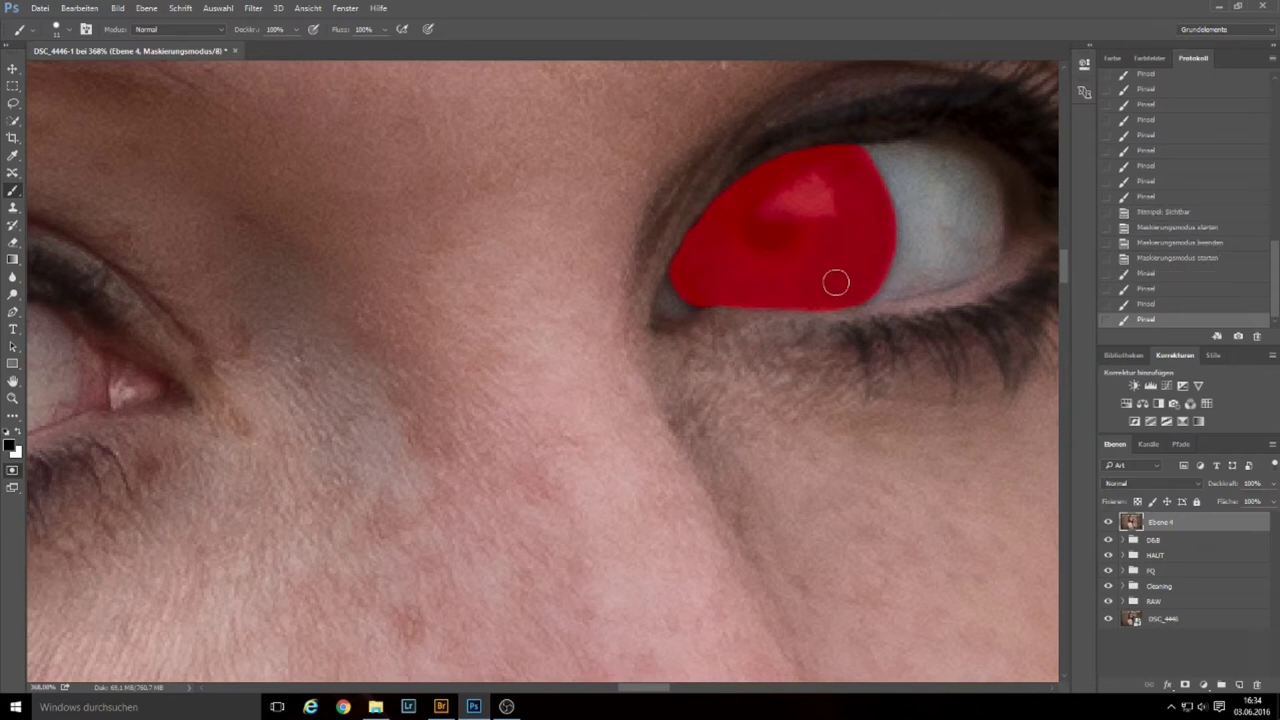
# Pan back to the other eye and fill out the mask's lower-left iris edge.
pyautogui.moveTo(503, 251); pyautogui.dragTo(698, 200)
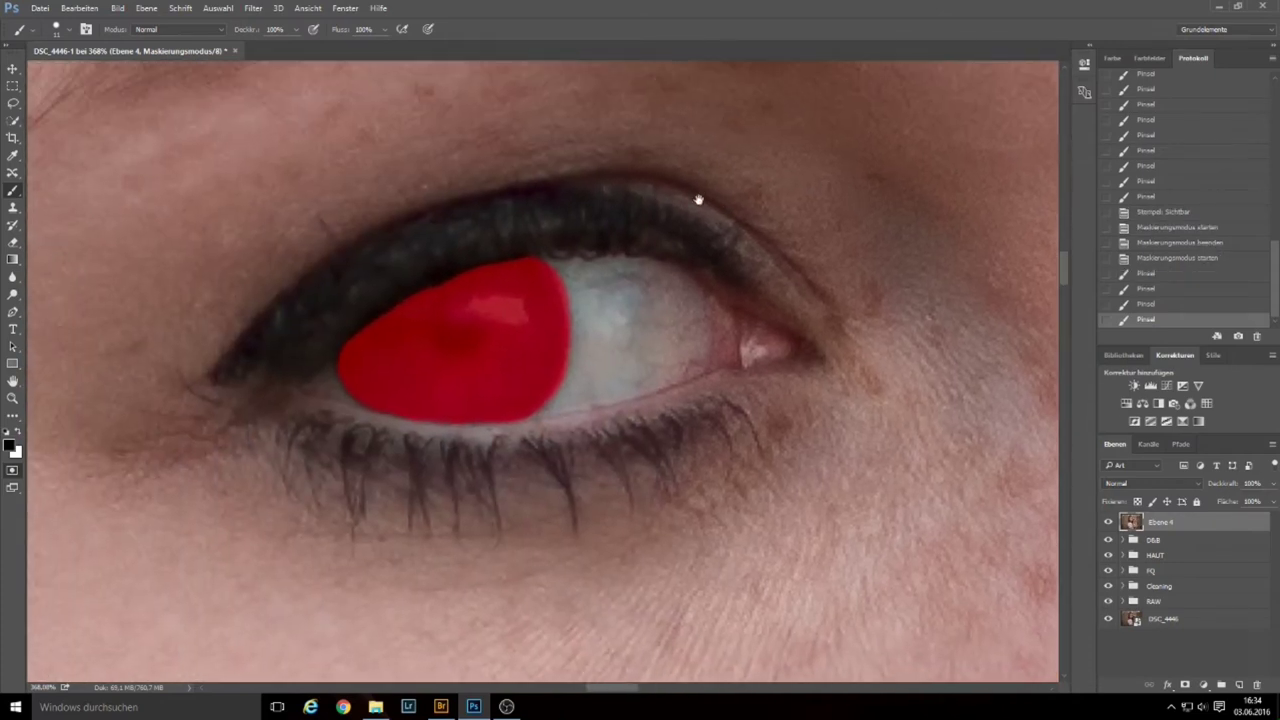
pyautogui.moveTo(346, 367); pyautogui.dragTo(400, 403)
pyautogui.scroll(-5, 927, 305)
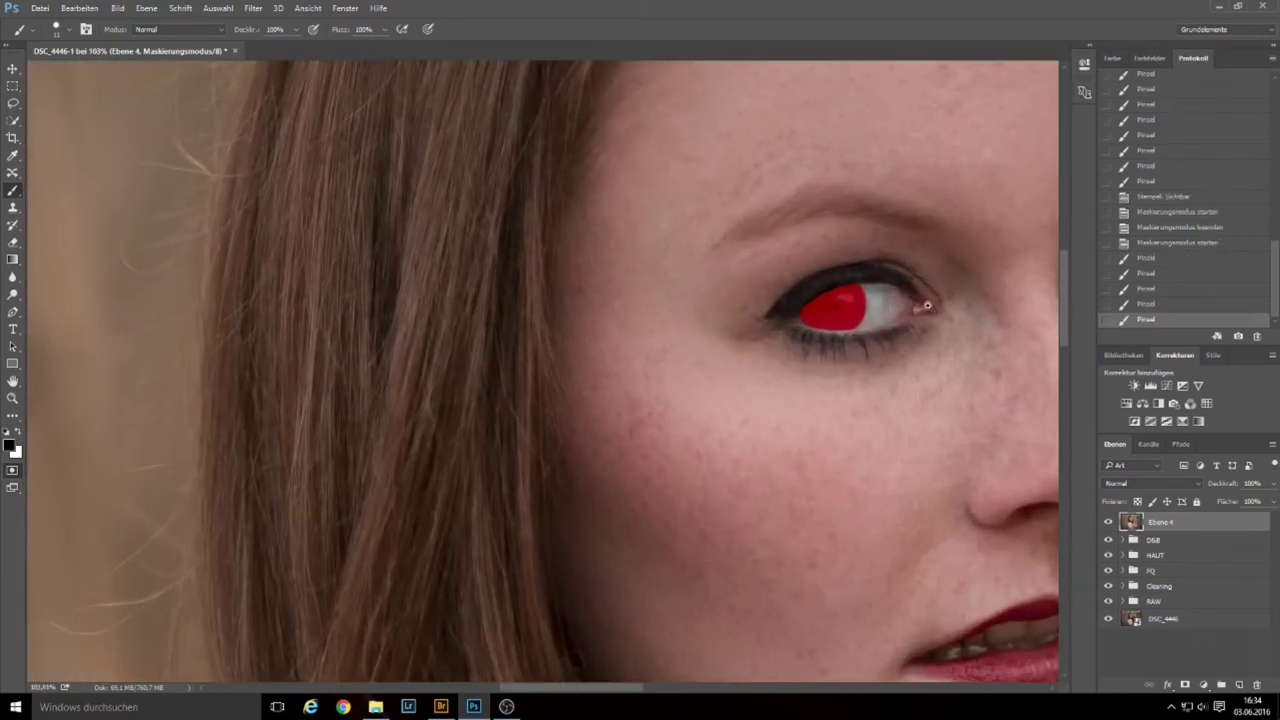
pyautogui.scroll(-3, 927, 305)
pyautogui.scroll(-4, 600, 340)
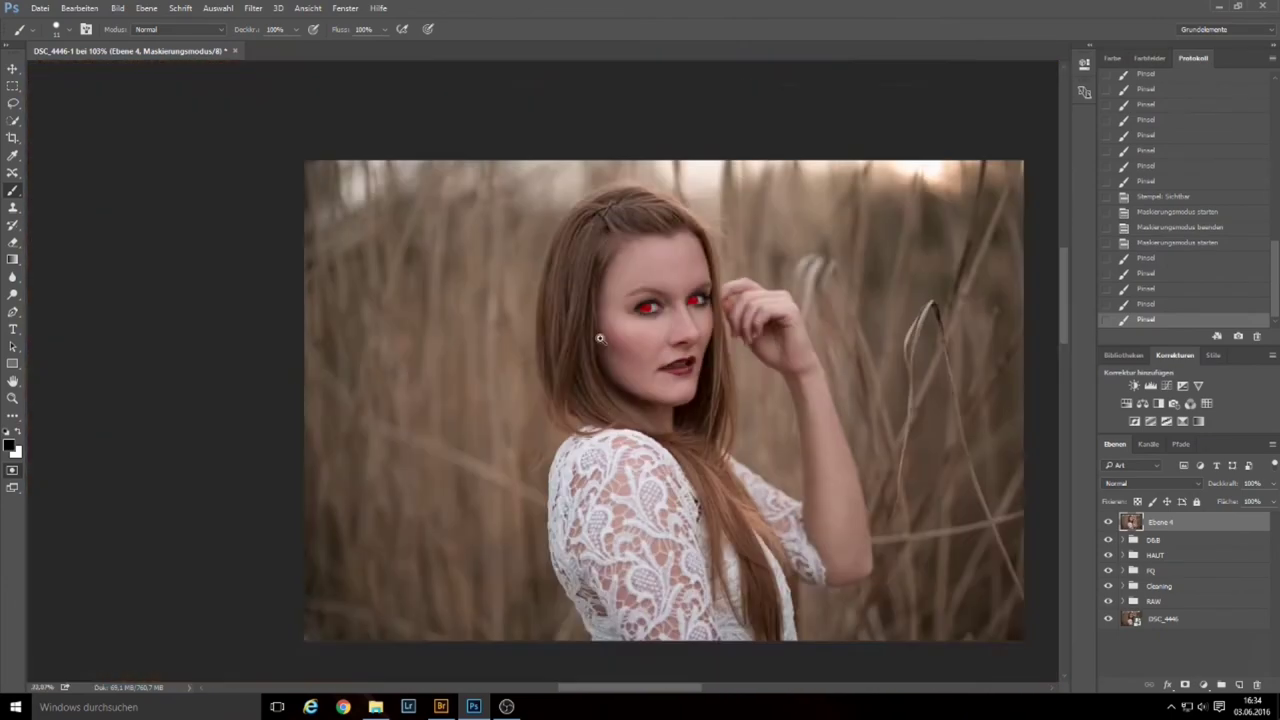
pyautogui.scroll(1, 600, 340)
pyautogui.scroll(1, 600, 340)
pyautogui.scroll(2, 630, 330)
pyautogui.scroll(1, 657, 324)
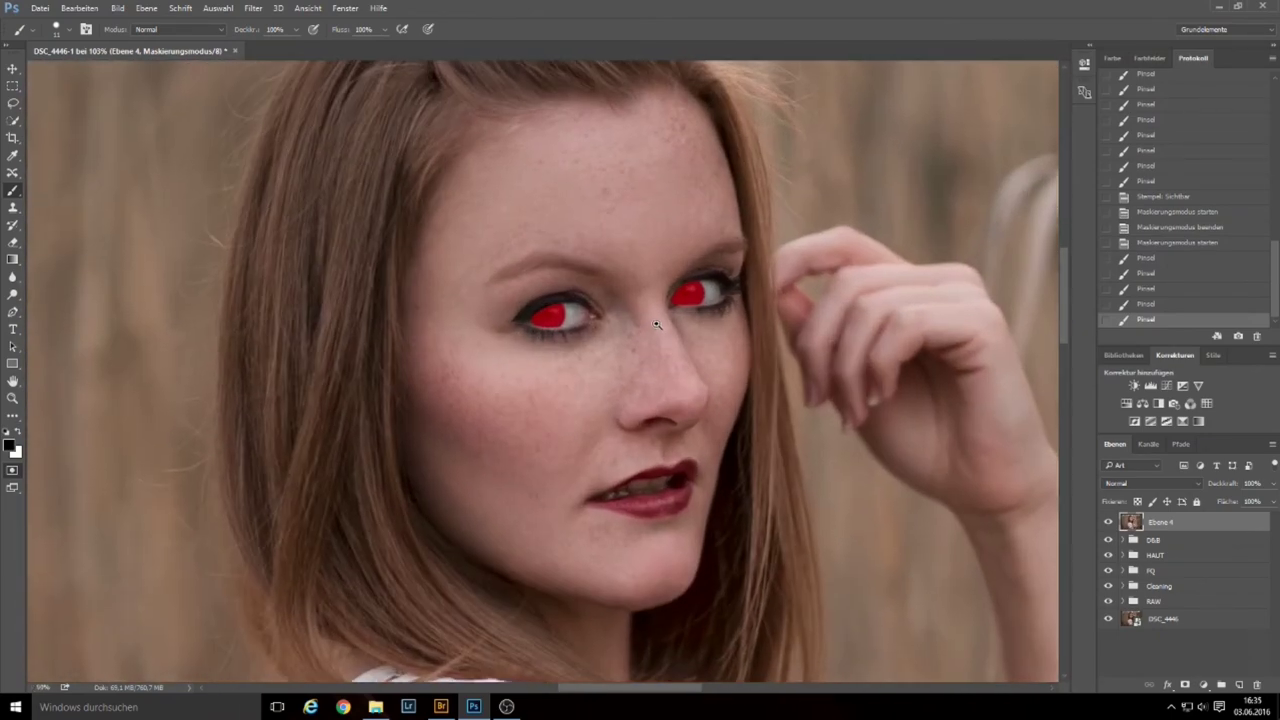
pyautogui.scroll(-2, 657, 324)
pyautogui.scroll(-1, 658, 328)
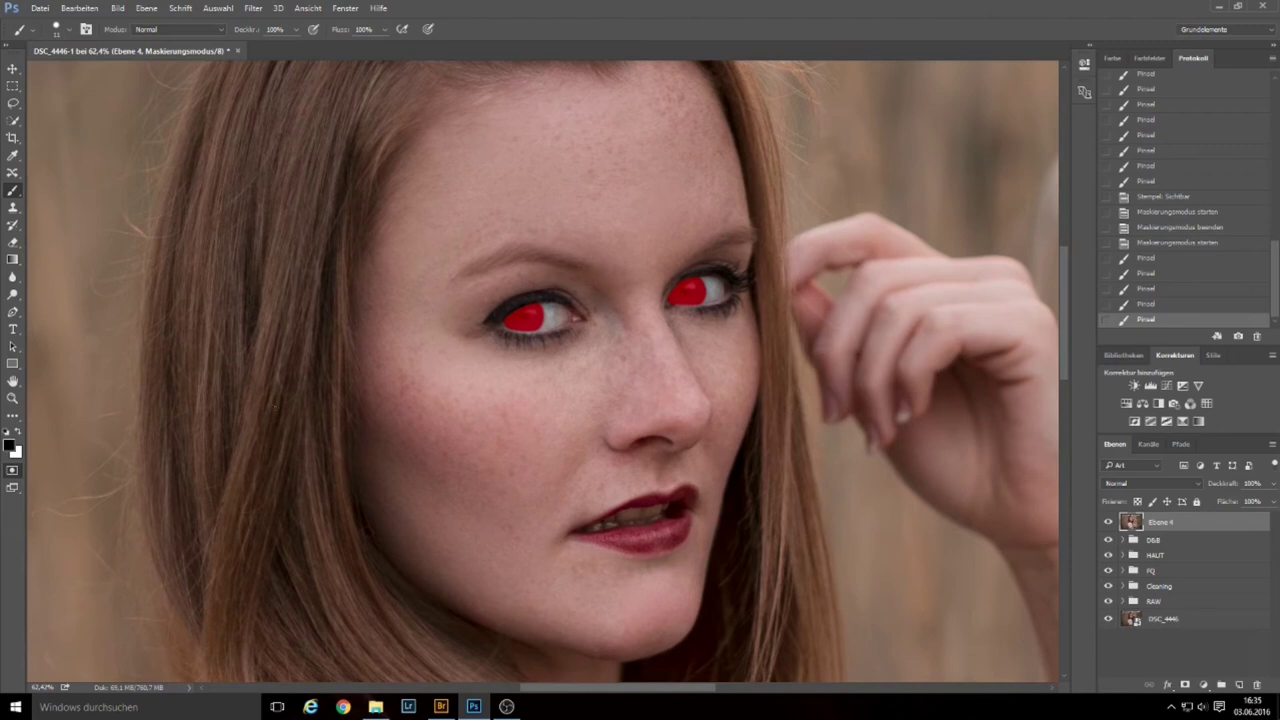
# Turn the iris mask into a selection, copy it to Ebene 5, and delete Ebene 4.
pyautogui.click(14, 471)
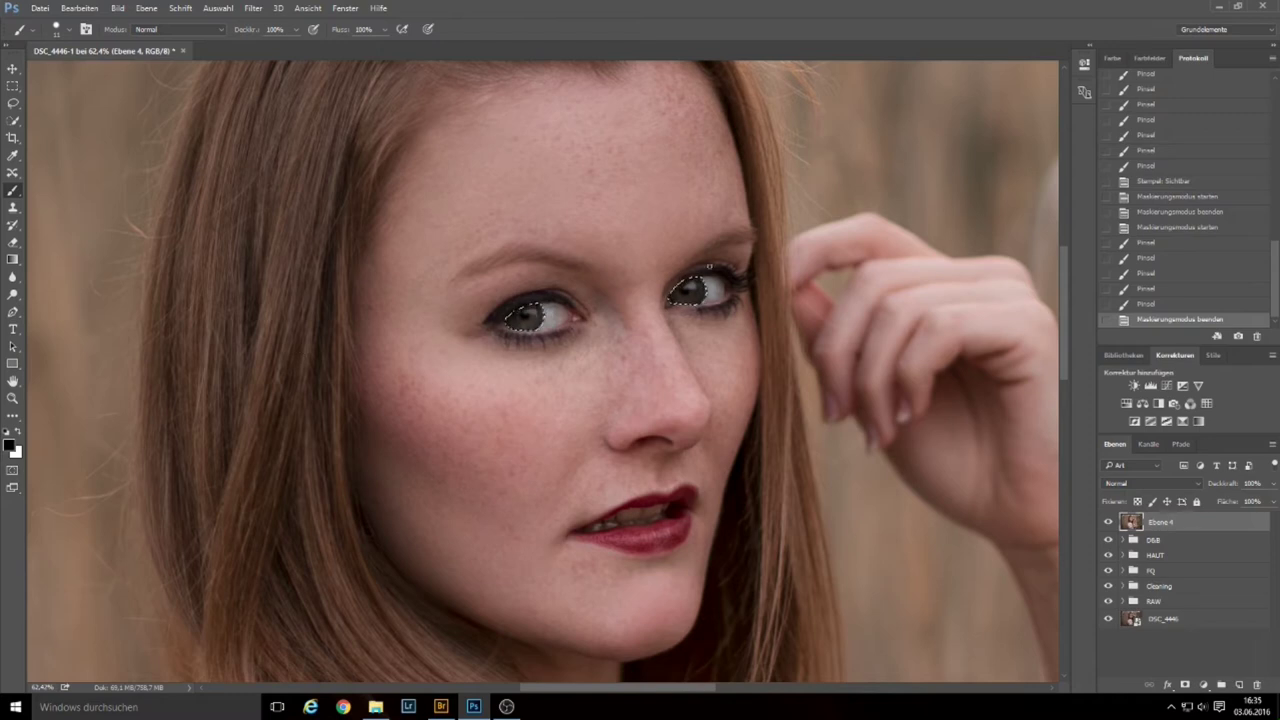
pyautogui.moveTo(843, 284); pyautogui.dragTo(840, 301)
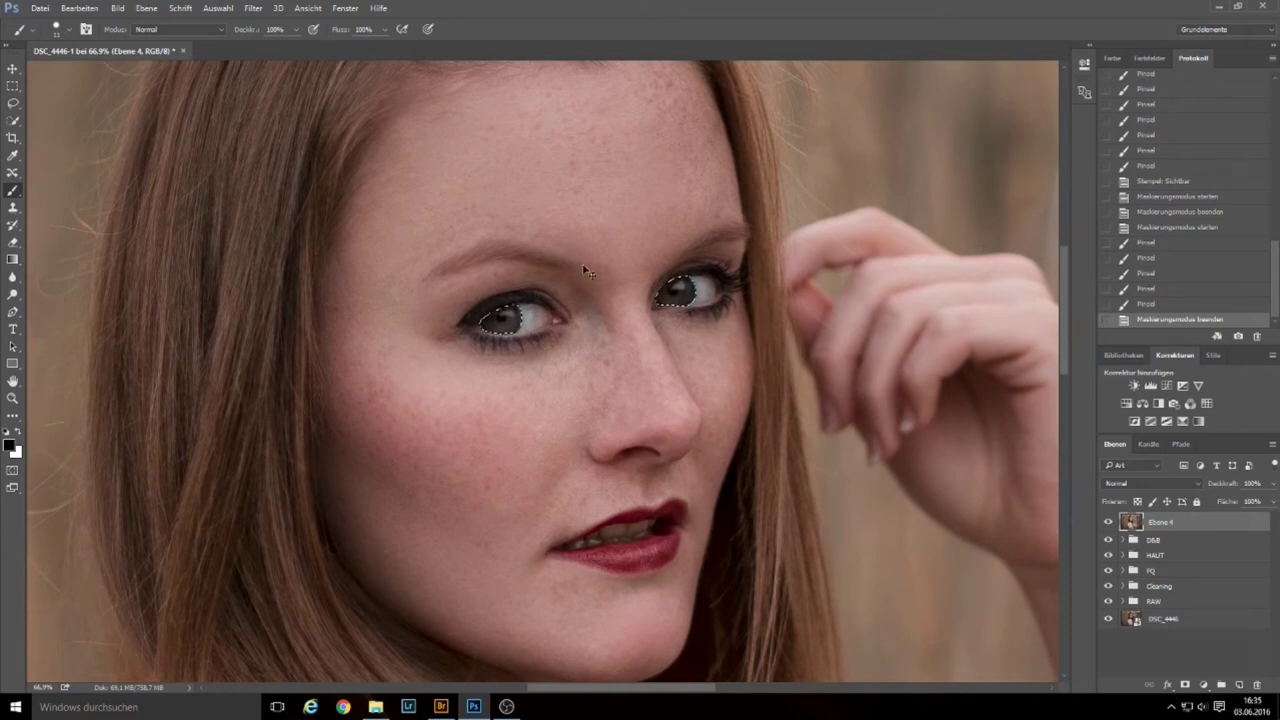
pyautogui.hotkey('ctrl', 'j')
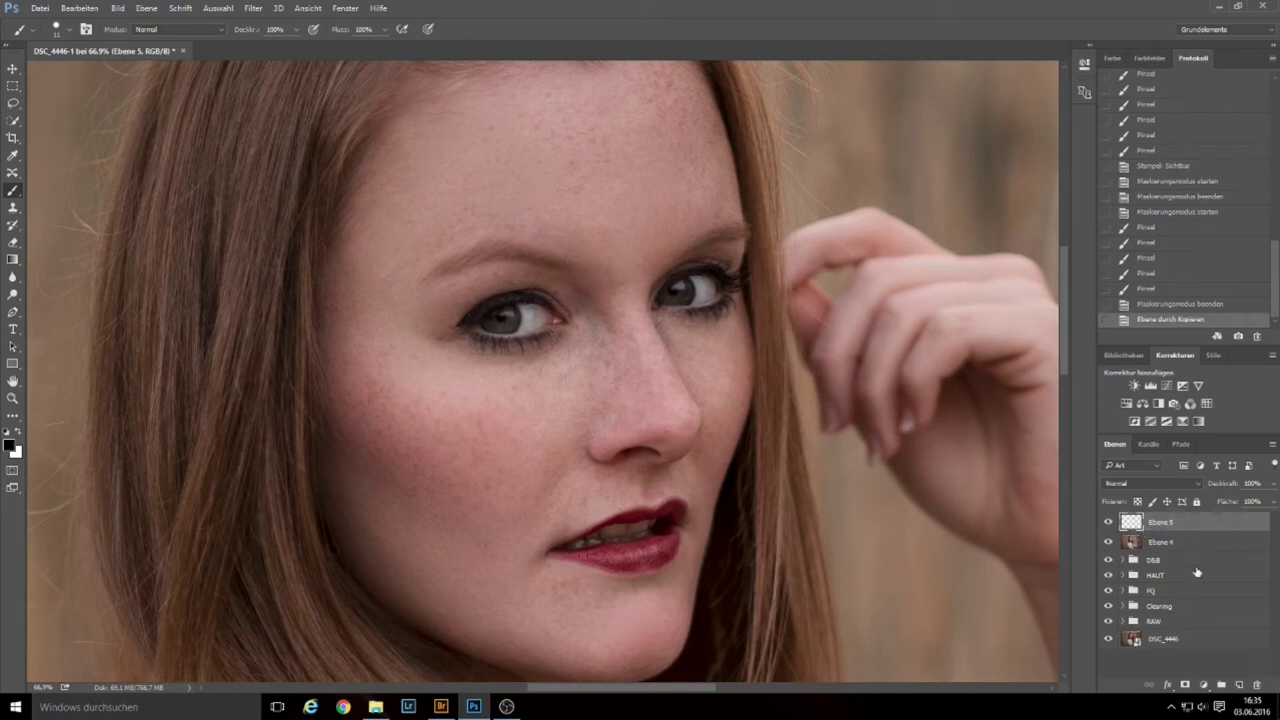
pyautogui.click(1220, 545)
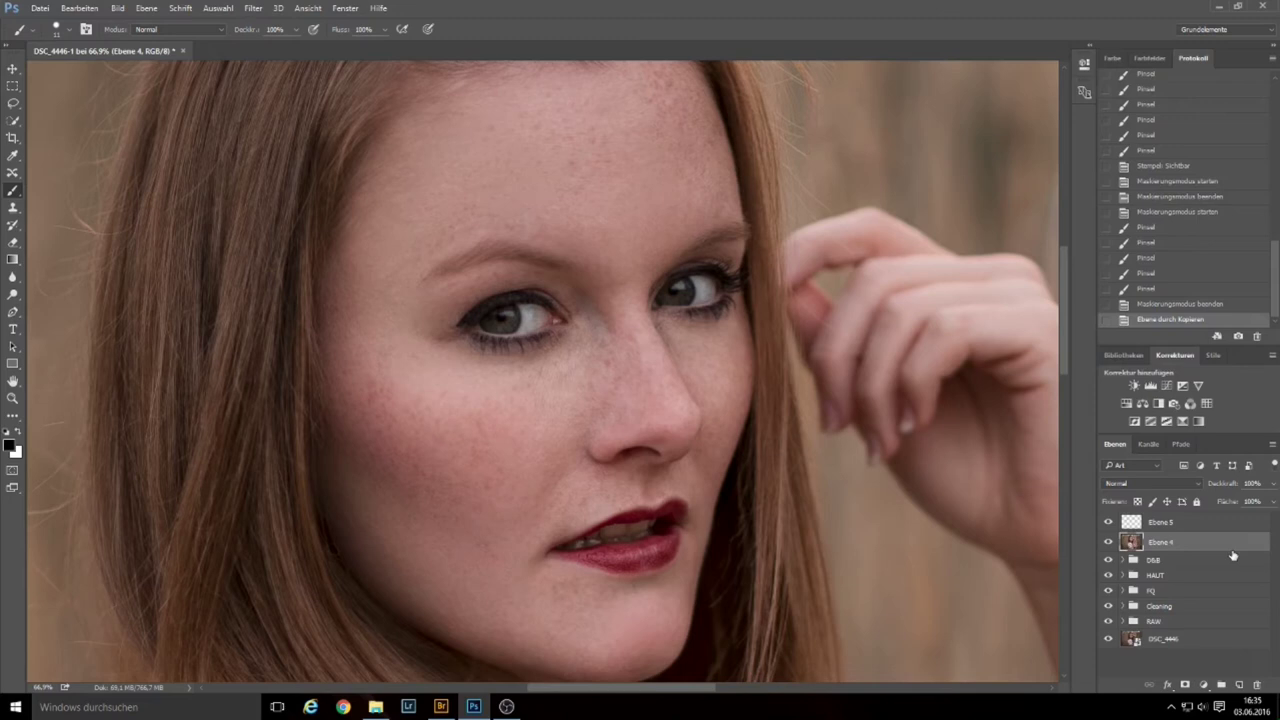
pyautogui.press('Delete')
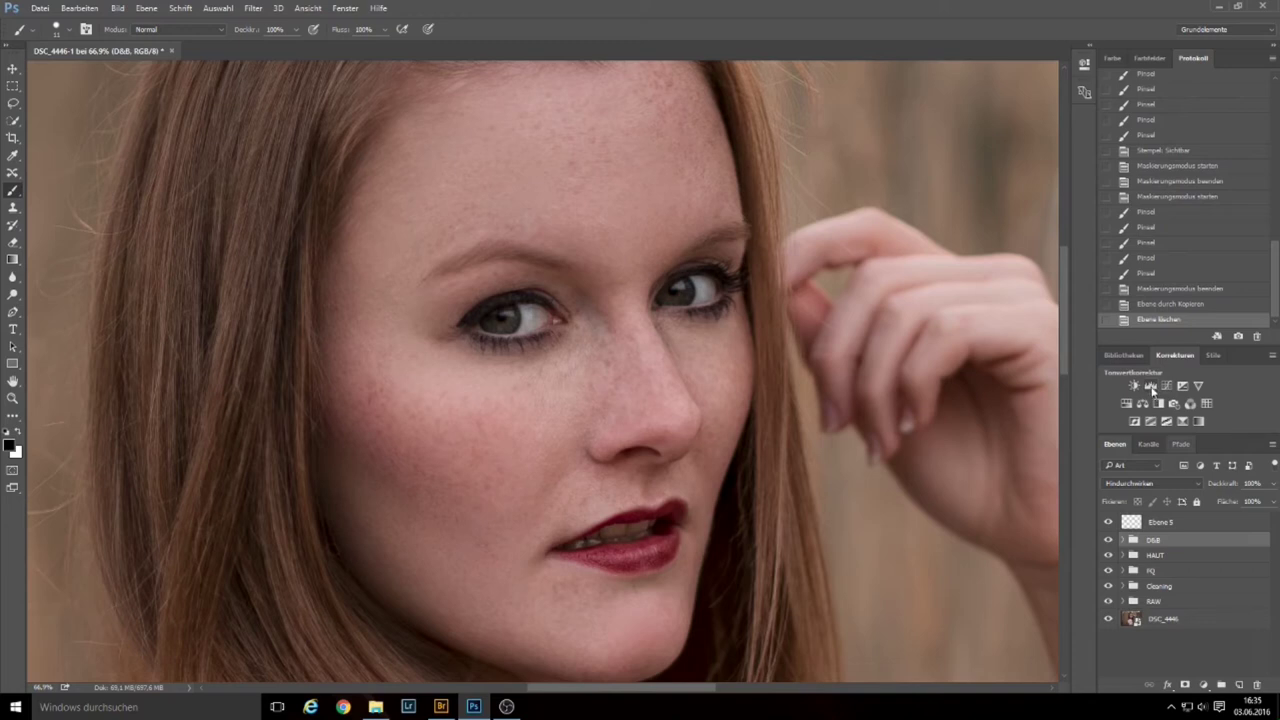
# Add a Levels adjustment layer, Tonwertkorrektur 2, and clip Ebene 5 to it.
pyautogui.click(1151, 386)
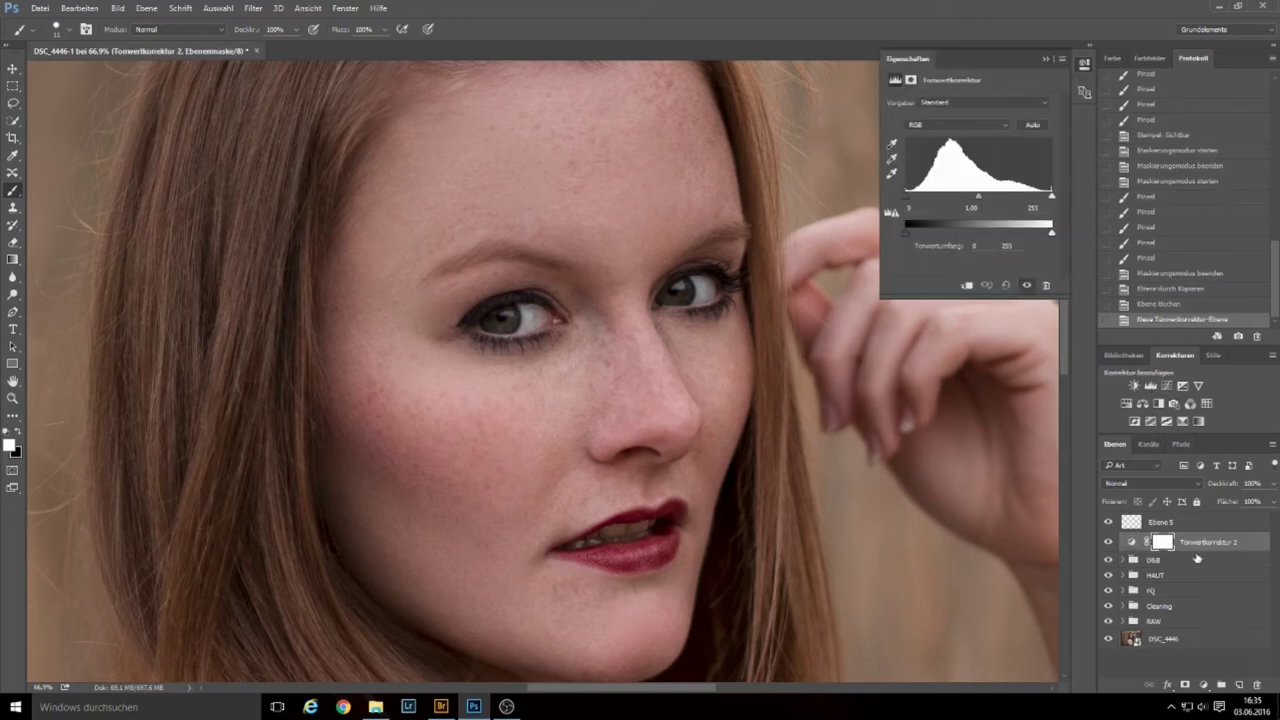
pyautogui.rightClick(1204, 524)
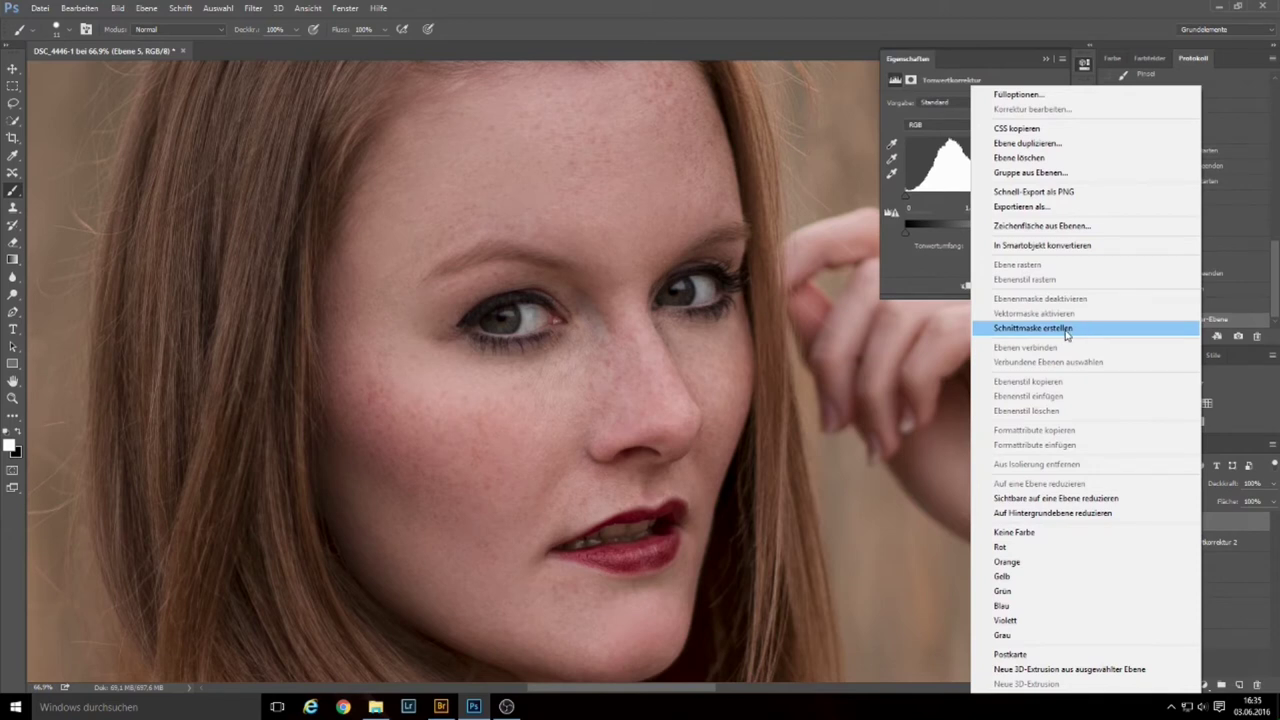
pyautogui.click(1068, 330)
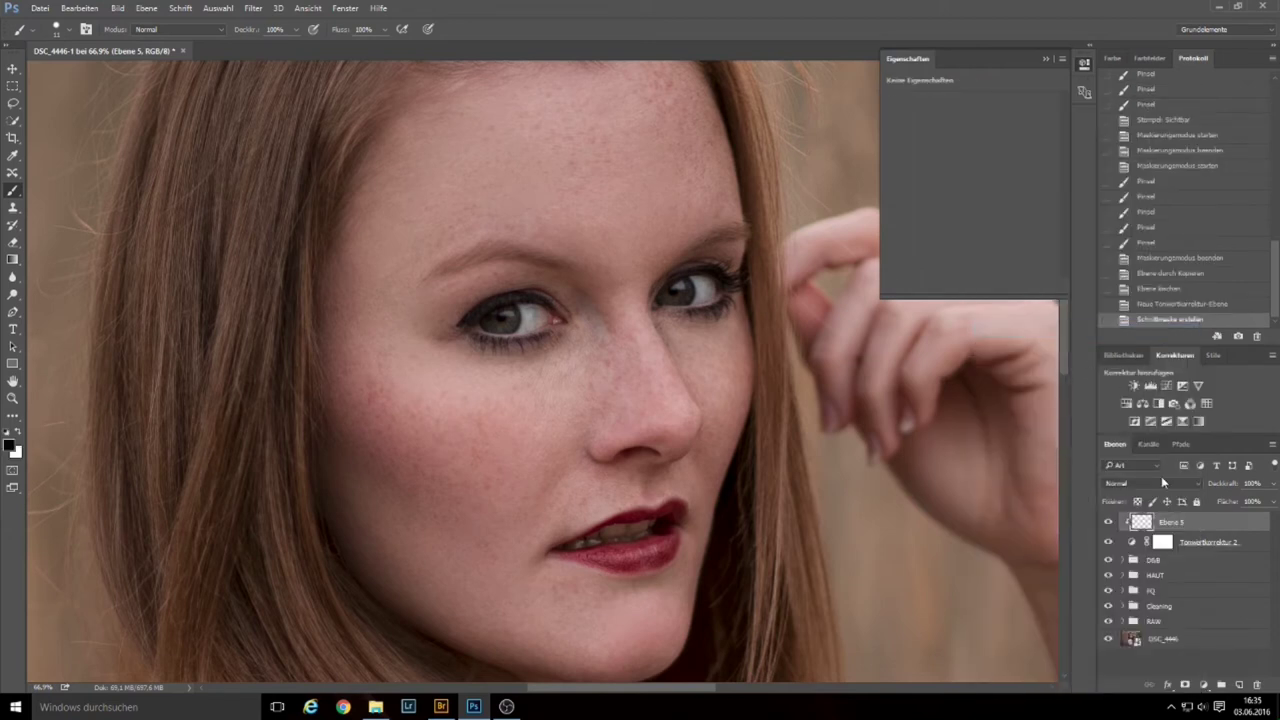
pyautogui.click(1049, 59)
# Cancel the Layer Style dialog, undo the clipping mask, and move Tonwertkorrektur 2 above Ebene 5.
pyautogui.doubleClick(1145, 526)
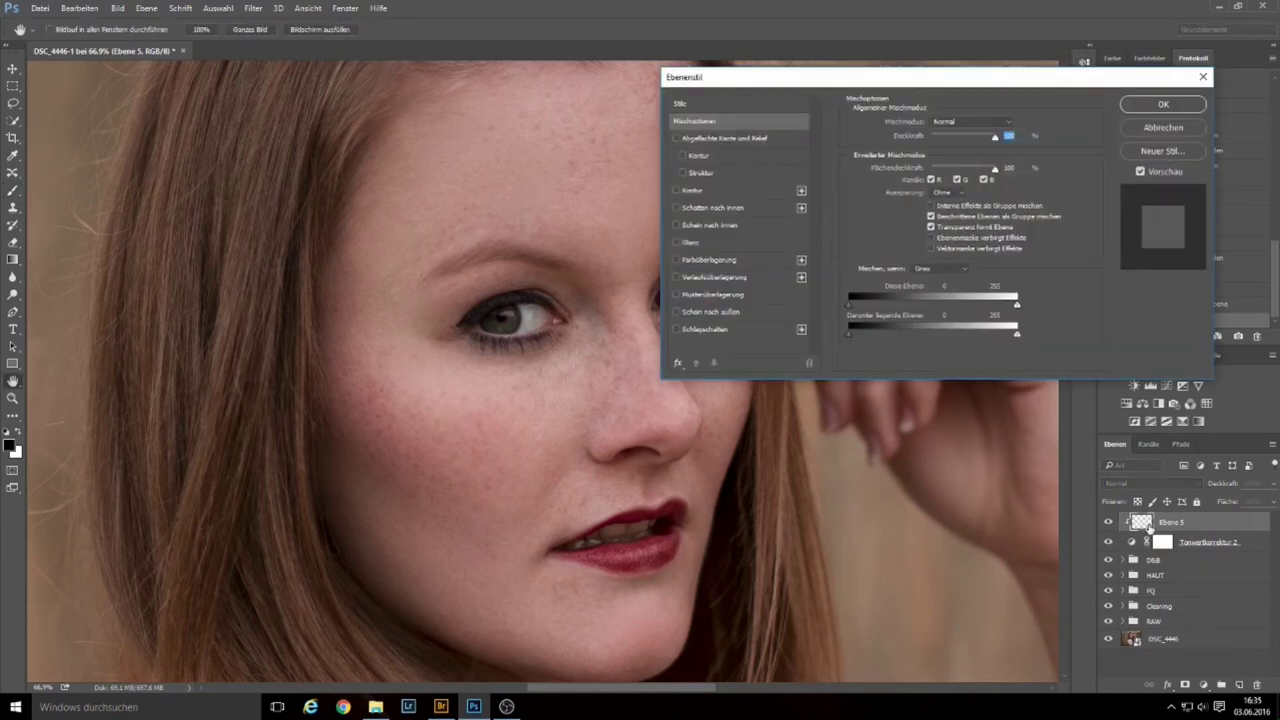
pyautogui.press('Escape')
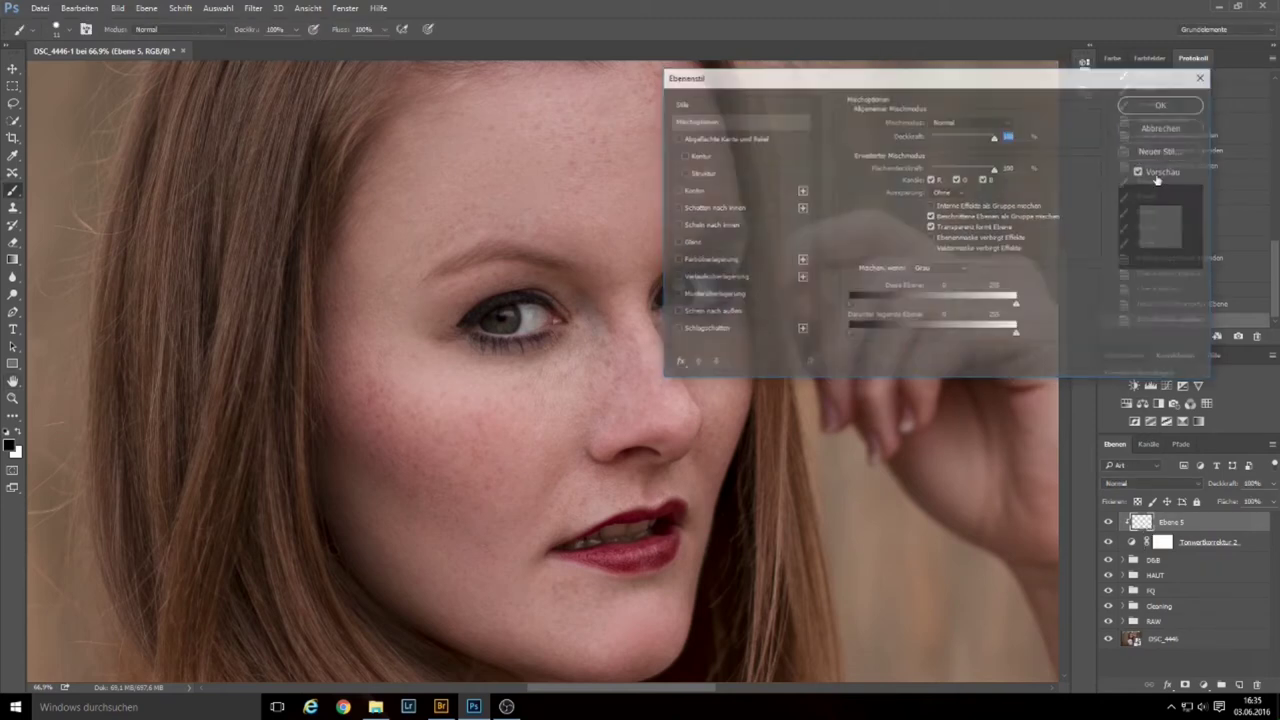
pyautogui.moveTo(1157, 547); pyautogui.dragTo(1157, 532)
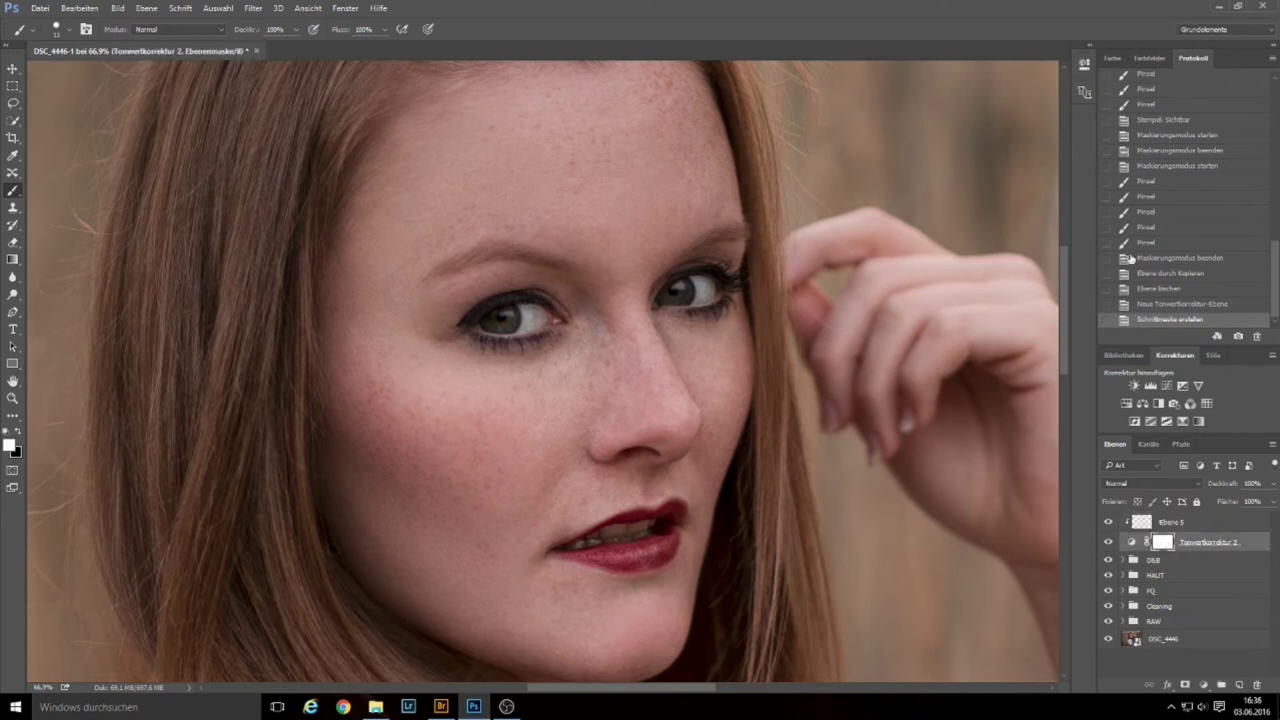
pyautogui.click(1157, 304)
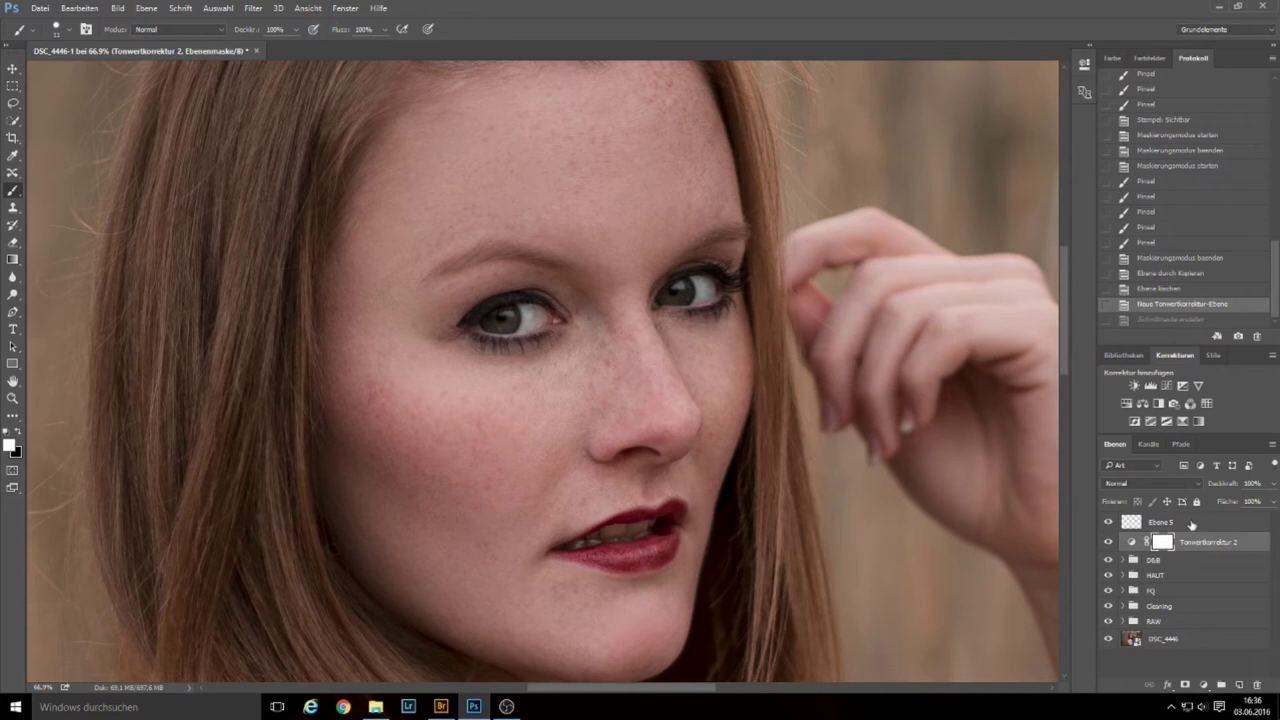
pyautogui.click(1193, 527)
pyautogui.moveTo(1163, 548); pyautogui.dragTo(1160, 521)
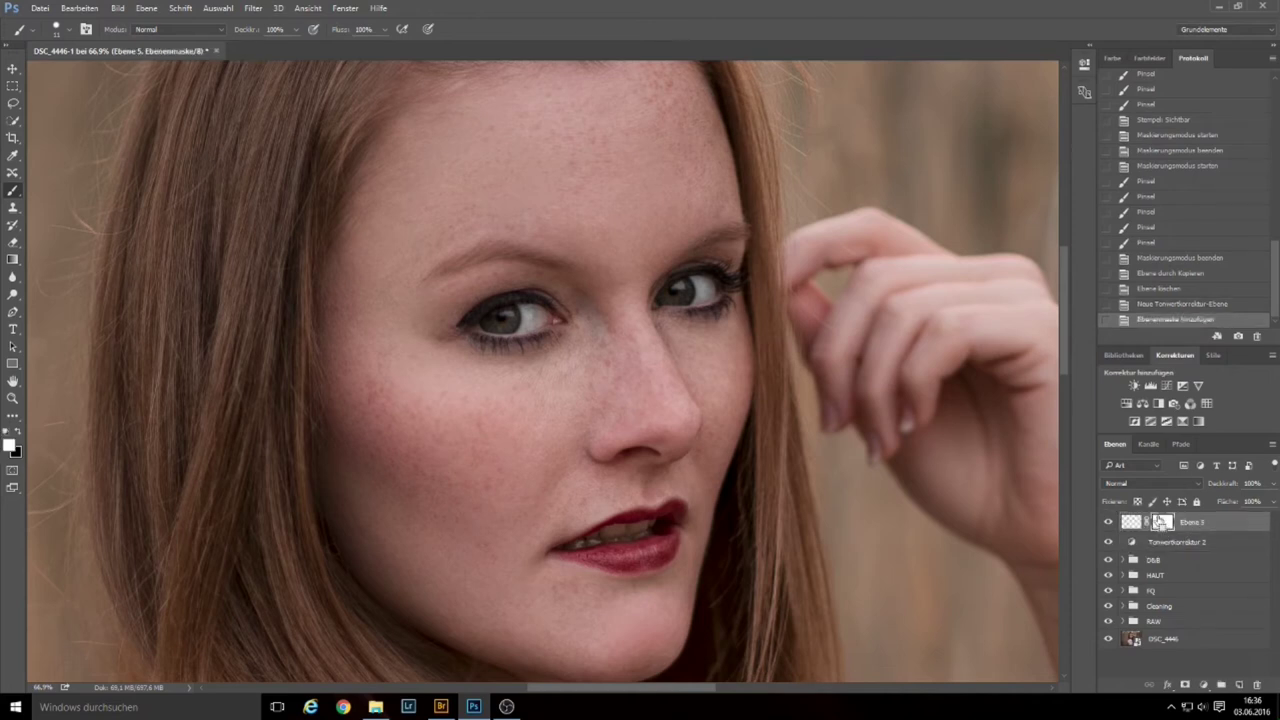
# Undo the stray layer mask, move Tonwertkorrektur 2 above Ebene 5, and rename Ebene 5 to AUGEN.
pyautogui.hotkey('ctrl', 'z')
pyautogui.moveTo(1137, 550); pyautogui.dragTo(1135, 513)
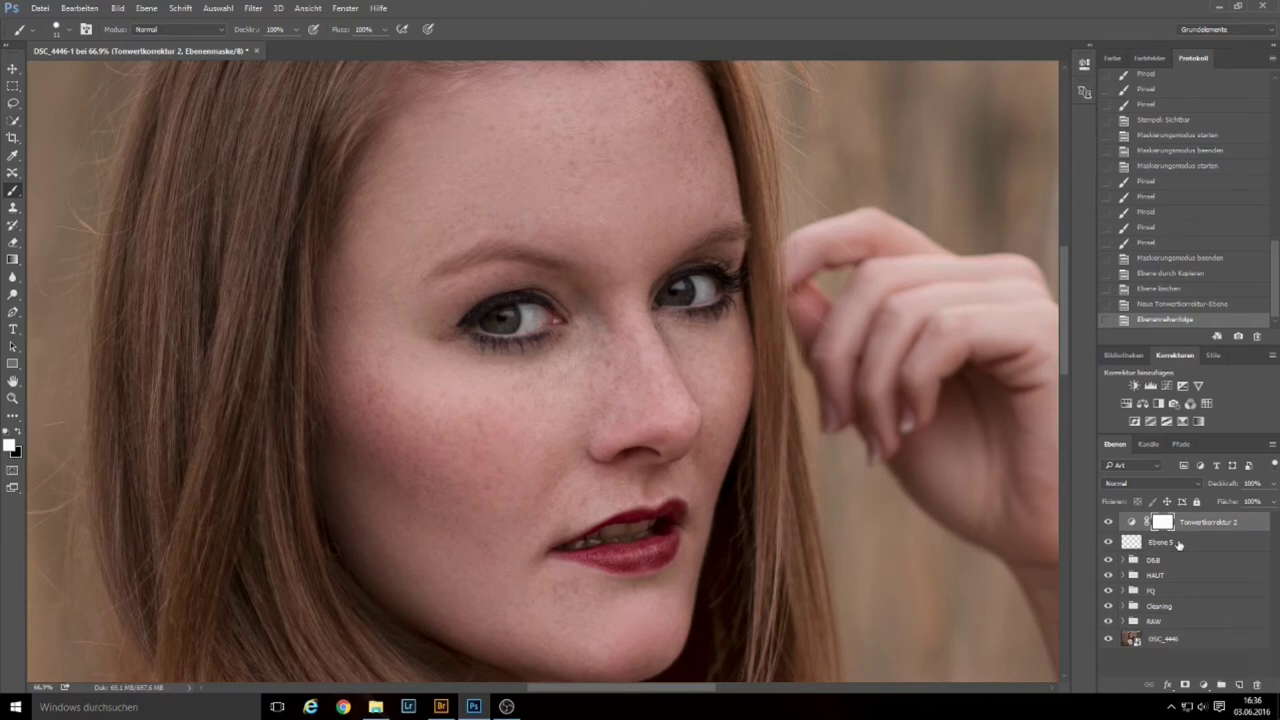
pyautogui.doubleClick(1160, 542)
pyautogui.write('AUGEN')
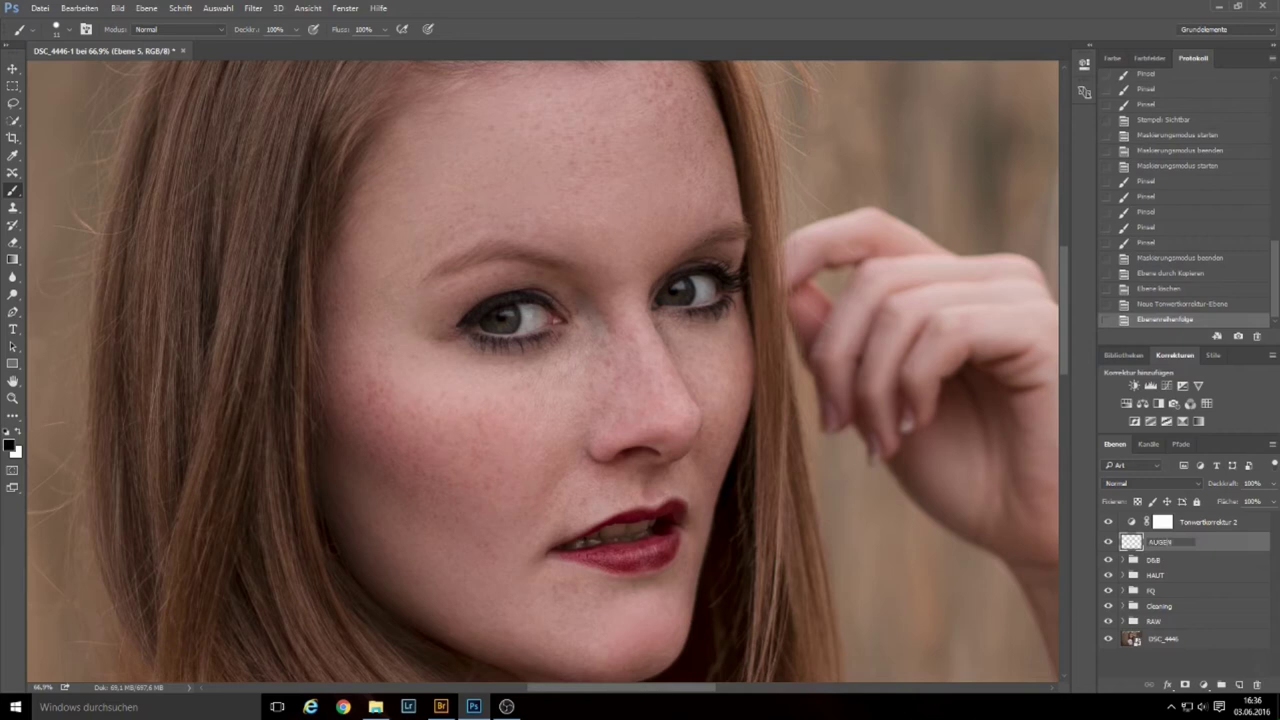
pyautogui.press('Return')
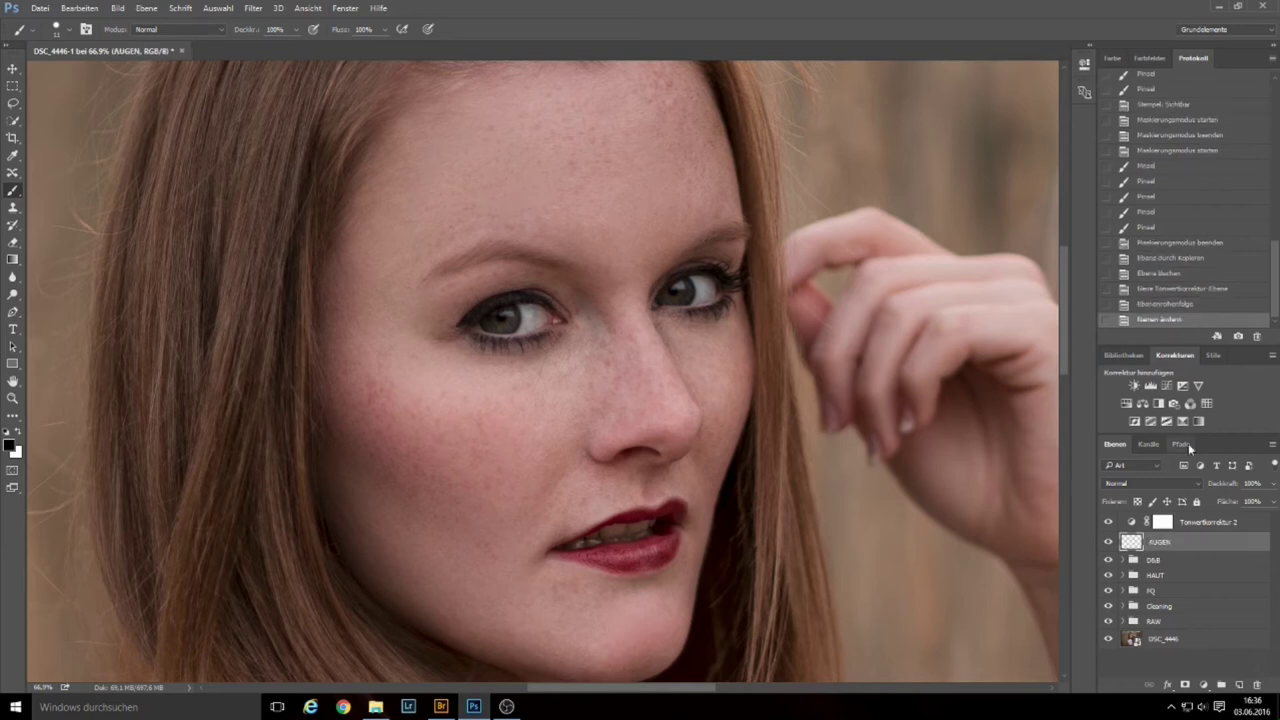
# Clip the Tonwertkorrektur 2 Levels layer to AUGEN with Schnittmaske erstellen.
pyautogui.click(1258, 526)
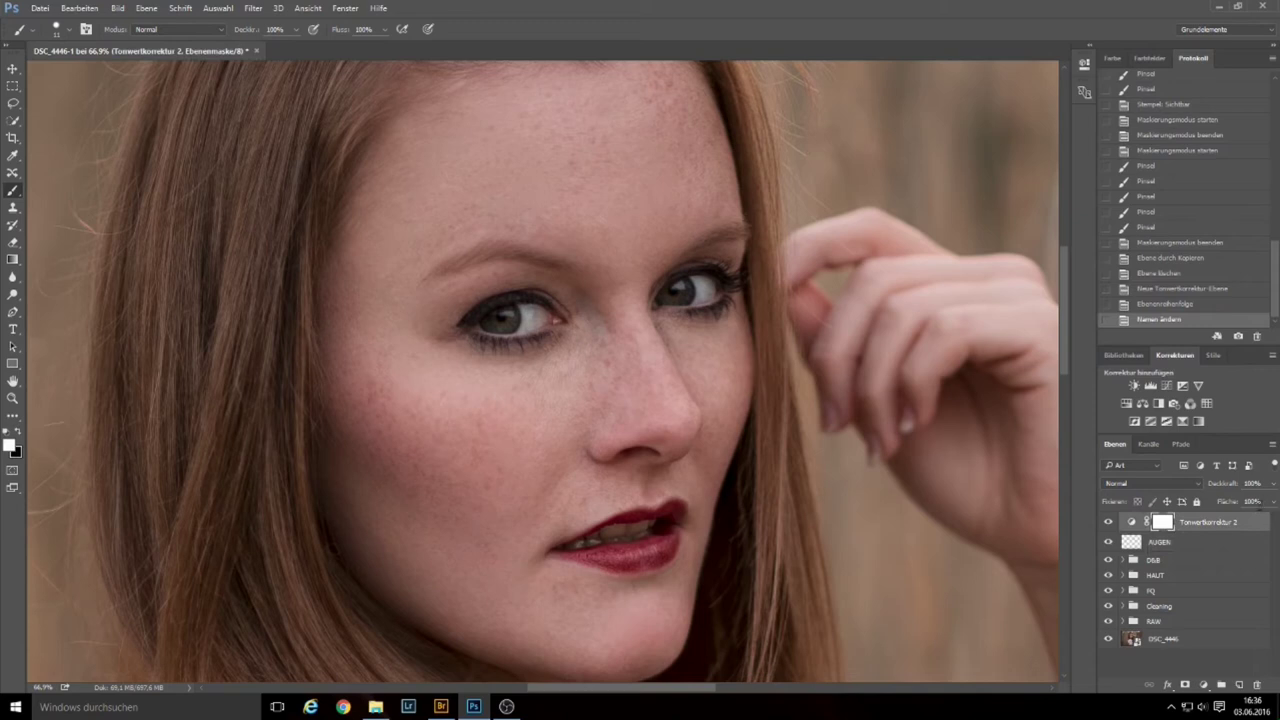
pyautogui.rightClick(1252, 527)
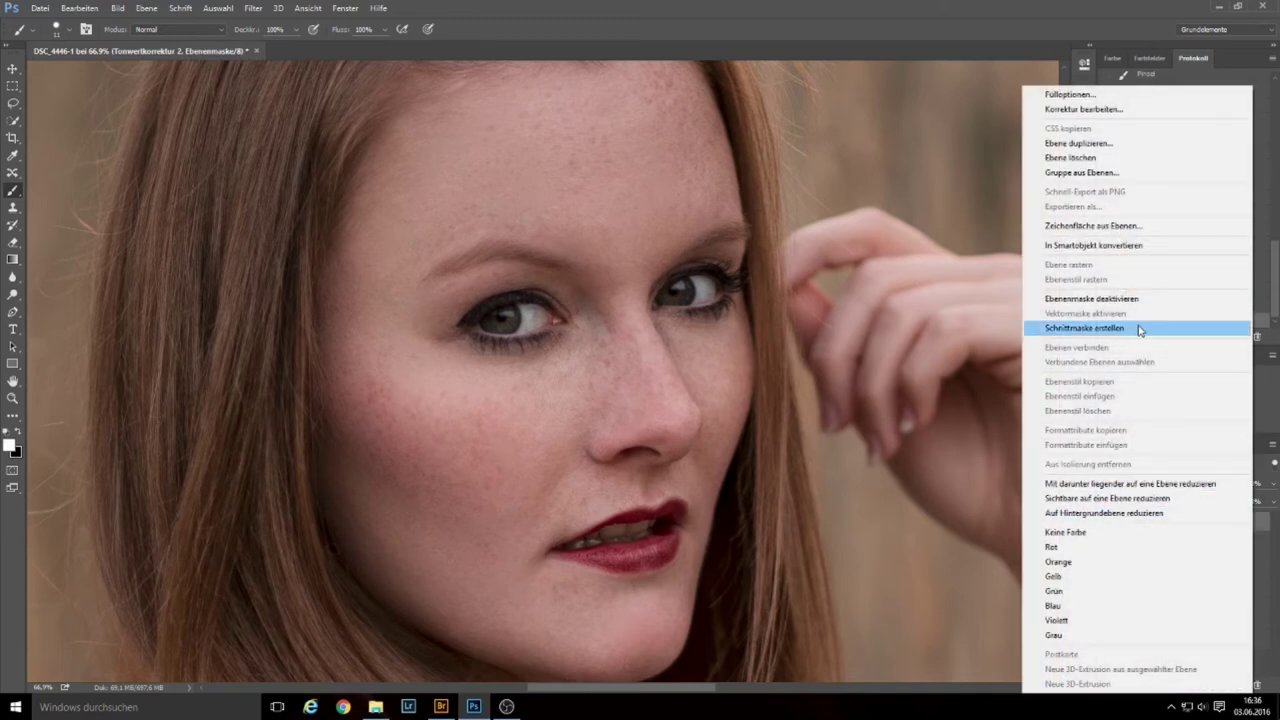
pyautogui.click(1137, 328)
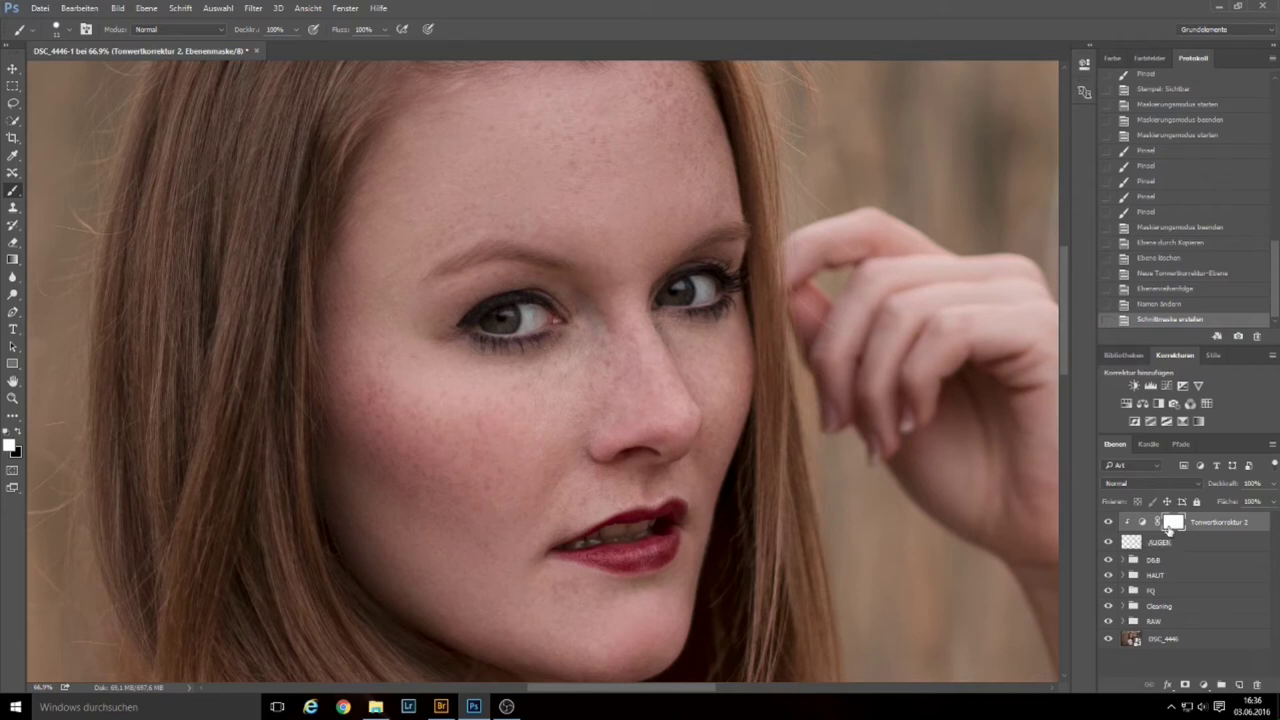
# Open the Levels settings and set the output levels to 16–234.
pyautogui.doubleClick(1142, 522)
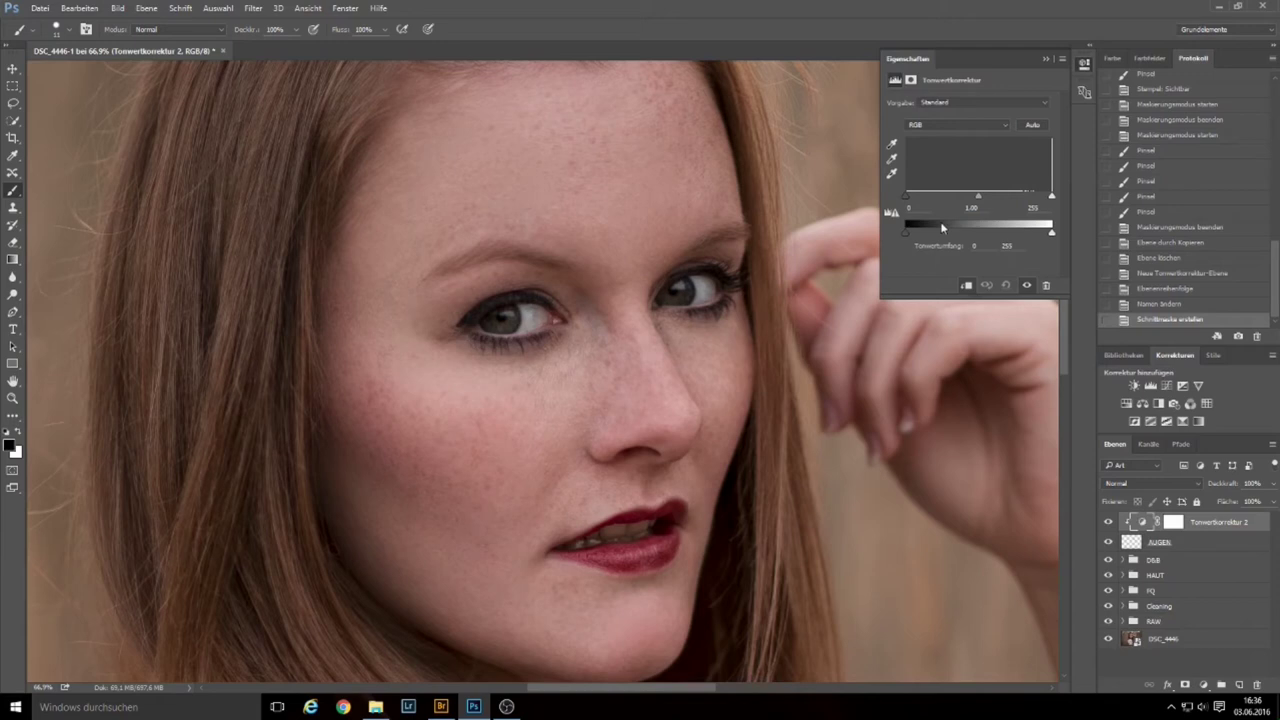
pyautogui.moveTo(908, 233); pyautogui.dragTo(919, 237)
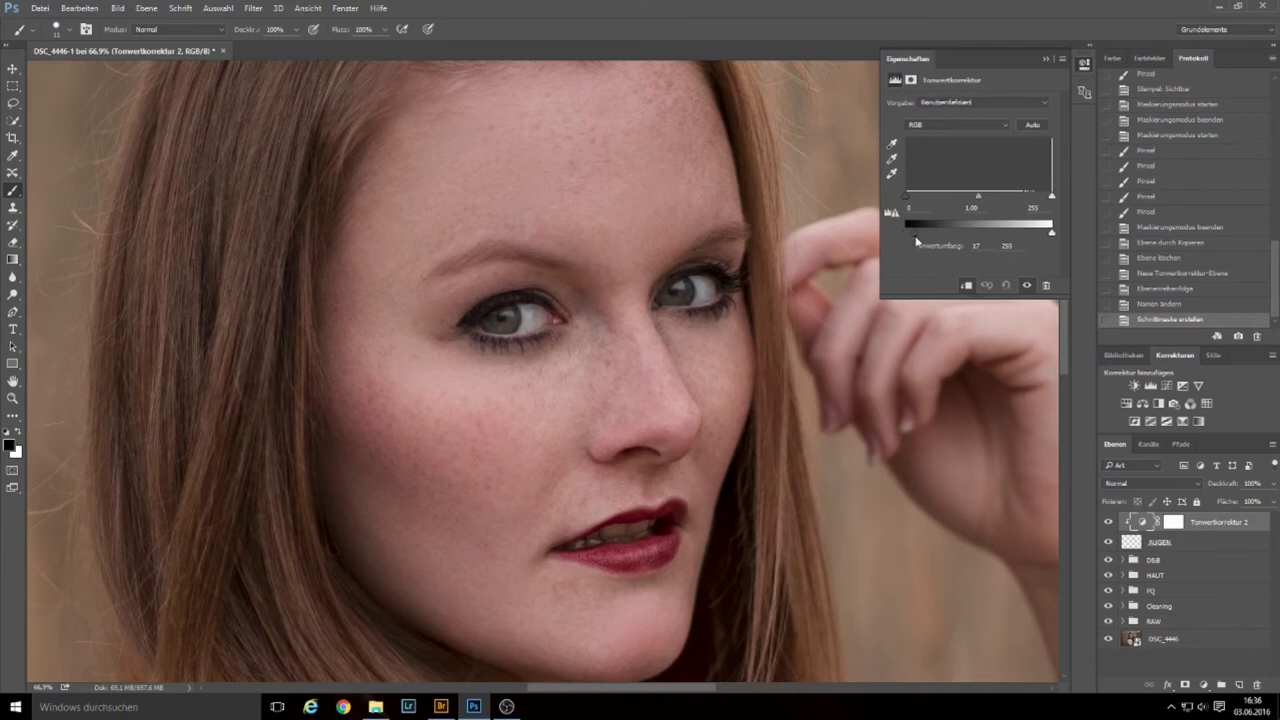
pyautogui.moveTo(916, 241); pyautogui.dragTo(913, 240)
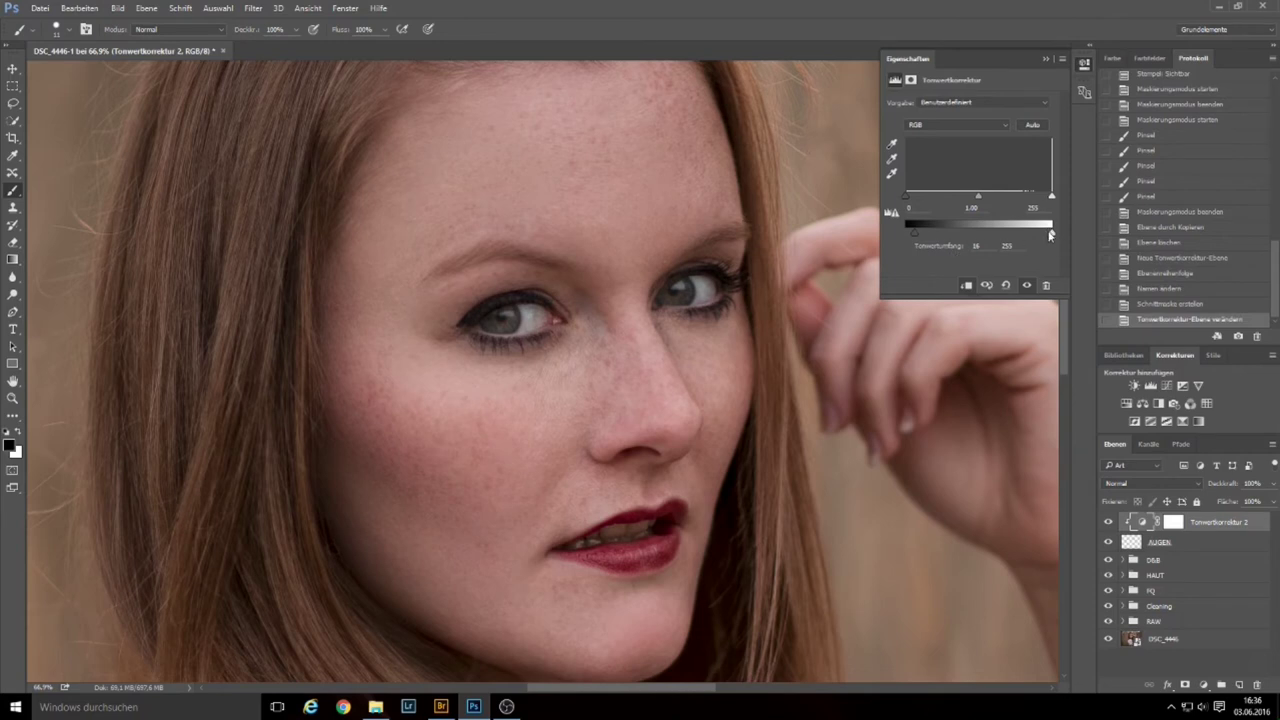
pyautogui.moveTo(1052, 236); pyautogui.dragTo(1042, 240)
# Set the Levels input sliders to black 14, gamma 1.33 and white 224.
pyautogui.moveTo(909, 202); pyautogui.dragTo(968, 203)
pyautogui.moveTo(1048, 201); pyautogui.dragTo(1033, 201)
pyautogui.moveTo(912, 201); pyautogui.dragTo(917, 201)
pyautogui.moveTo(963, 198); pyautogui.dragTo(960, 198)
pyautogui.moveTo(961, 201); pyautogui.dragTo(957, 204)
# Zoom out to the whole face and rebalance the Levels midtones and input black and white points.
pyautogui.keyDown('alt'); pyautogui.scroll(-3, 795, 303); pyautogui.keyUp('alt')
pyautogui.scroll(-2, 760, 322)
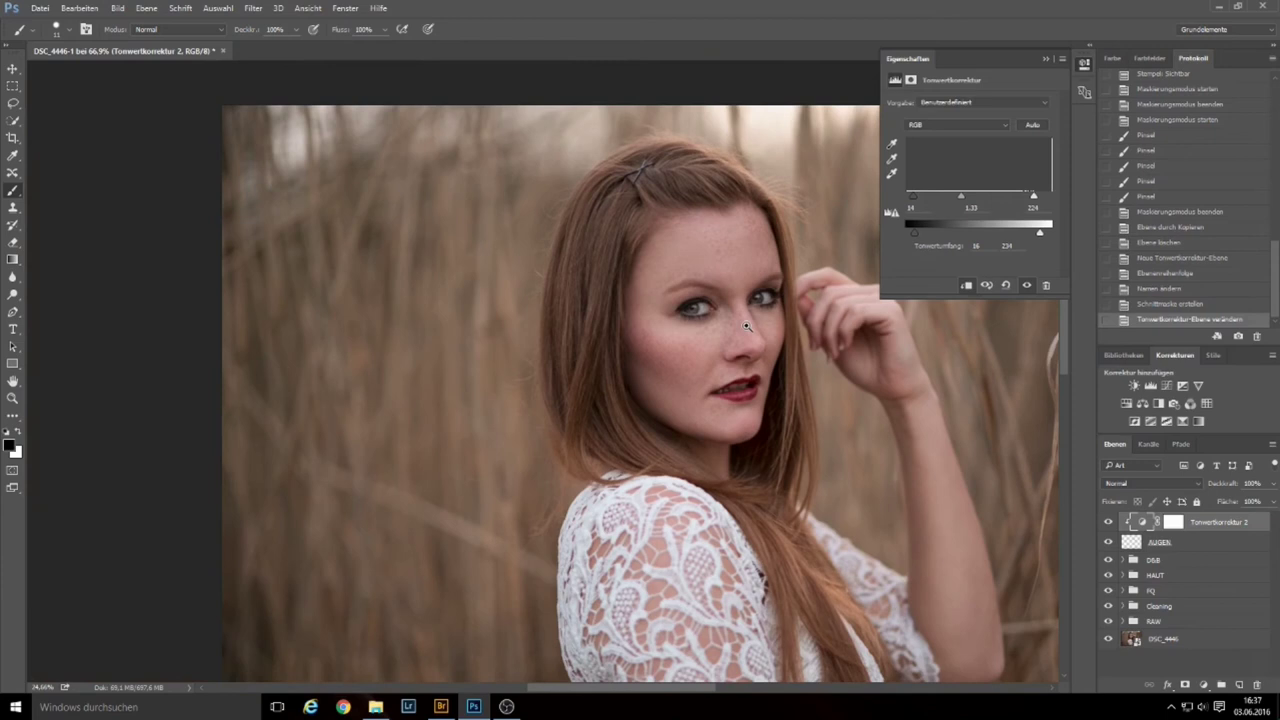
pyautogui.scroll(1, 746, 327)
pyautogui.scroll(1, 760, 320)
pyautogui.scroll(1, 775, 313)
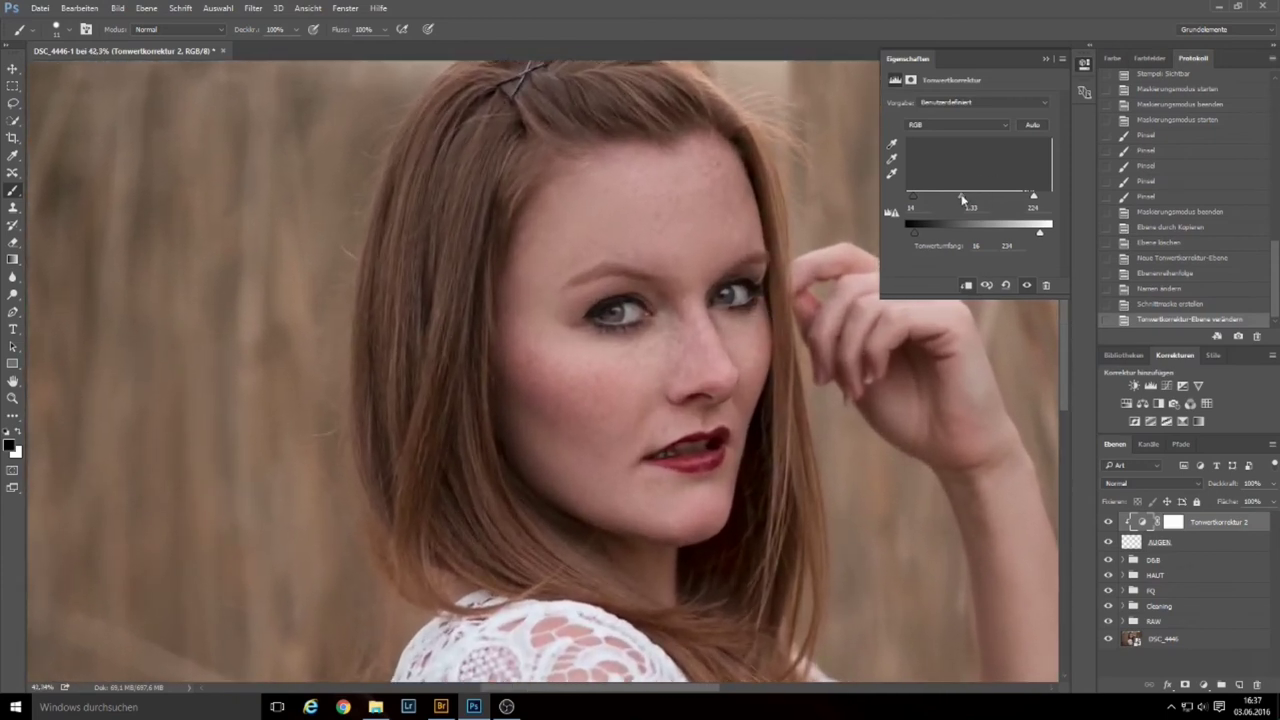
pyautogui.moveTo(963, 200); pyautogui.dragTo(1027, 198)
pyautogui.moveTo(912, 198)
pyautogui.mouseDown()
pyautogui.moveTo(975, 200)
pyautogui.moveTo(915, 198)
pyautogui.mouseUp()
pyautogui.moveTo(922, 200); pyautogui.dragTo(918, 201)
pyautogui.moveTo(1027, 196); pyautogui.dragTo(1035, 199)
# Settle the Levels at input 19 / 1.17 / 203 with output 16–230.
pyautogui.moveTo(942, 204); pyautogui.dragTo(938, 202)
pyautogui.moveTo(965, 199); pyautogui.dragTo(969, 202)
pyautogui.moveTo(1036, 197); pyautogui.dragTo(1022, 205)
pyautogui.moveTo(912, 196); pyautogui.dragTo(919, 201)
pyautogui.moveTo(1040, 234)
pyautogui.mouseDown()
pyautogui.moveTo(1026, 241)
pyautogui.moveTo(1045, 238)
pyautogui.mouseUp()
# Close the Levels settings and toggle Tonwertkorrektur 2 on and off to compare the eyes before and after.
pyautogui.click(1047, 58)
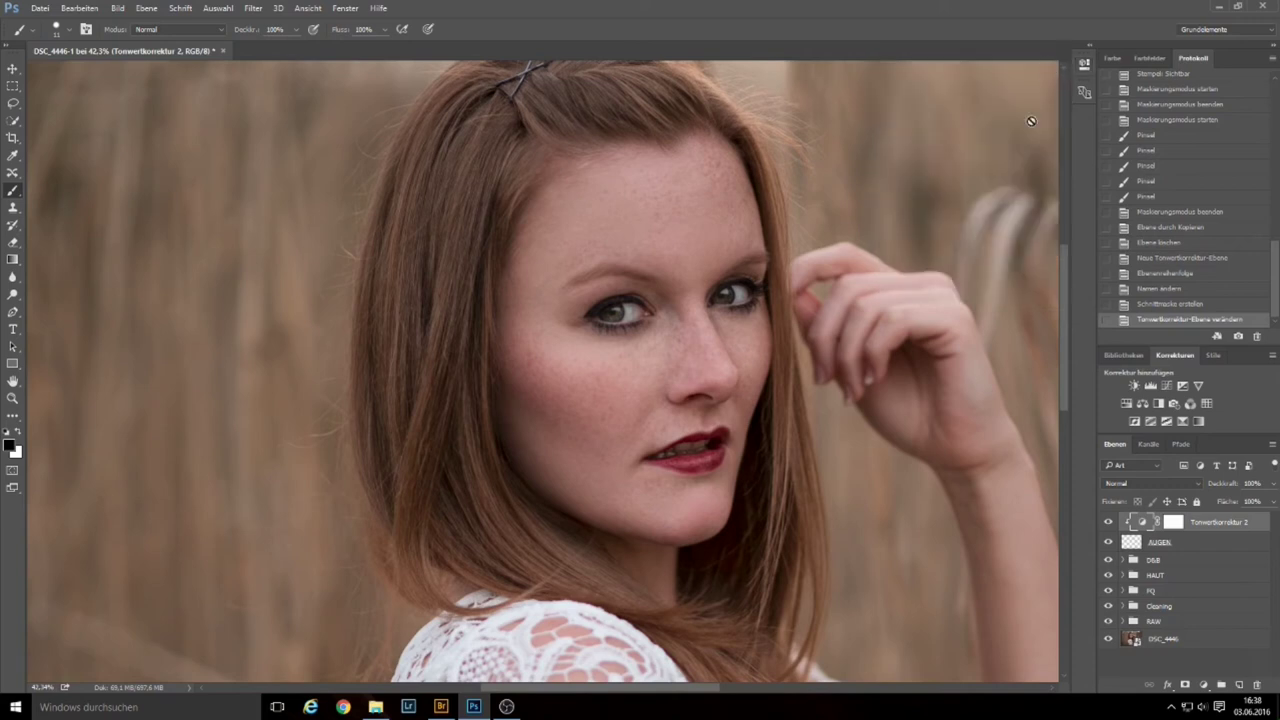
pyautogui.click(1108, 522)
pyautogui.click(1108, 522)
pyautogui.click(1108, 522)
pyautogui.click(1108, 522)
pyautogui.moveTo(690, 300)
pyautogui.mouseDown()
pyautogui.moveTo(760, 300)
pyautogui.moveTo(716, 318)
pyautogui.mouseUp()
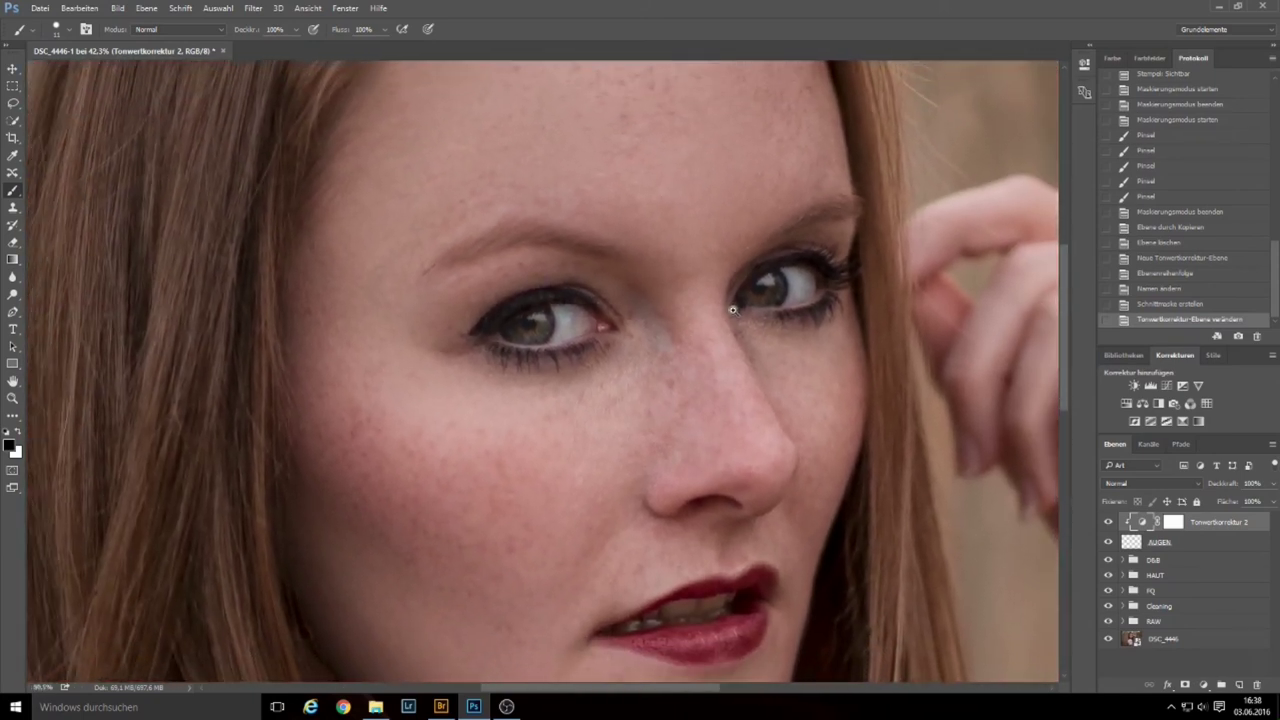
pyautogui.scroll(5, 716, 318)
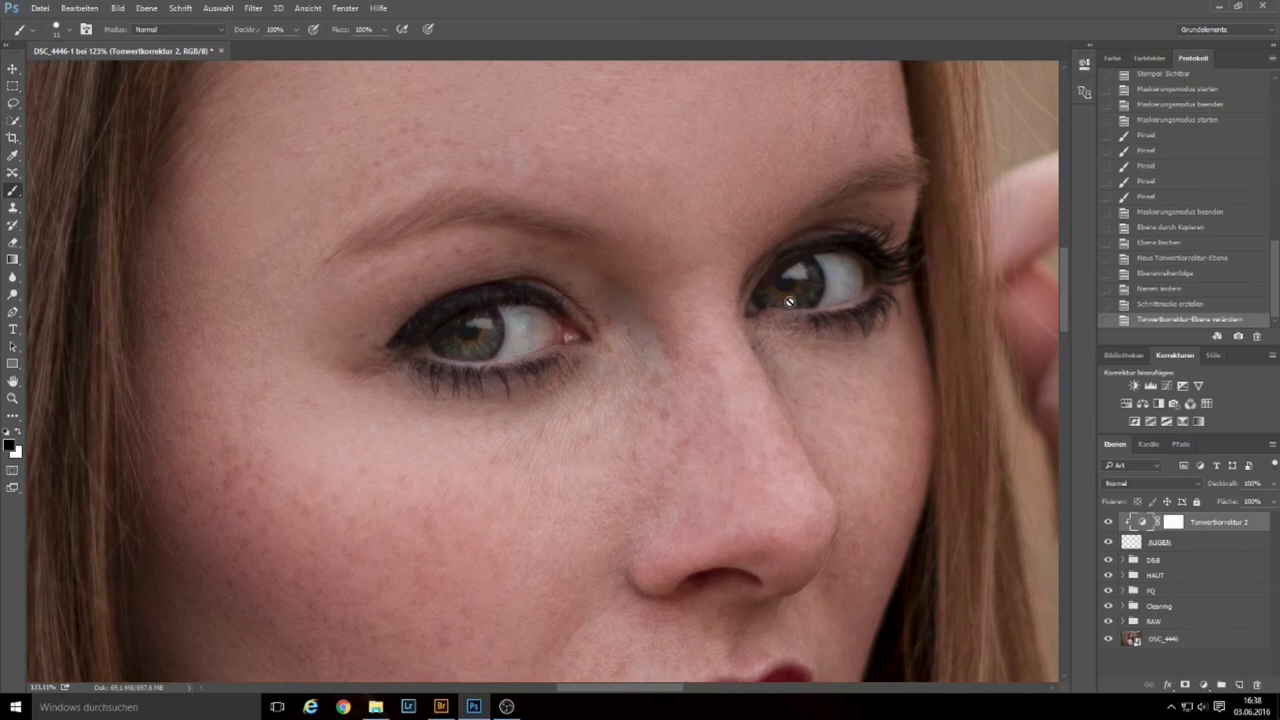
pyautogui.scroll(-5, 720, 330)
pyautogui.scroll(-5, 720, 330)
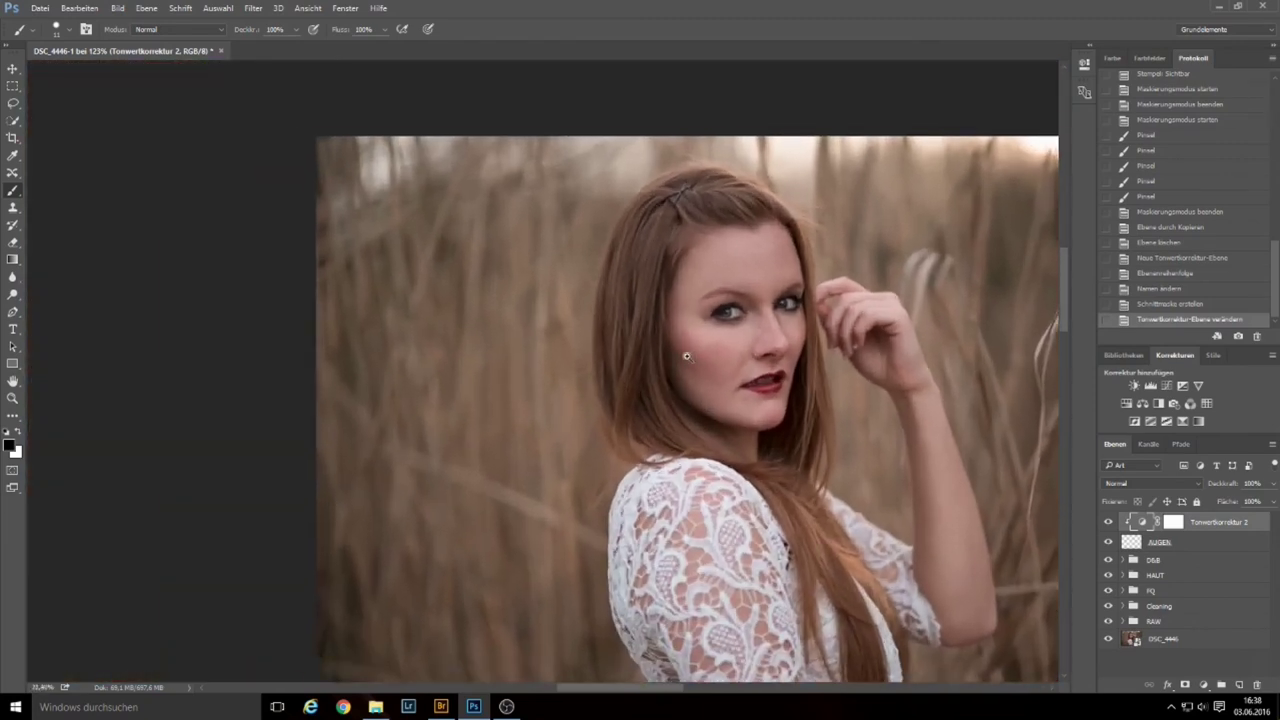
pyautogui.scroll(2, 1000, 450)
pyautogui.click(1108, 521)
pyautogui.click(1108, 521)
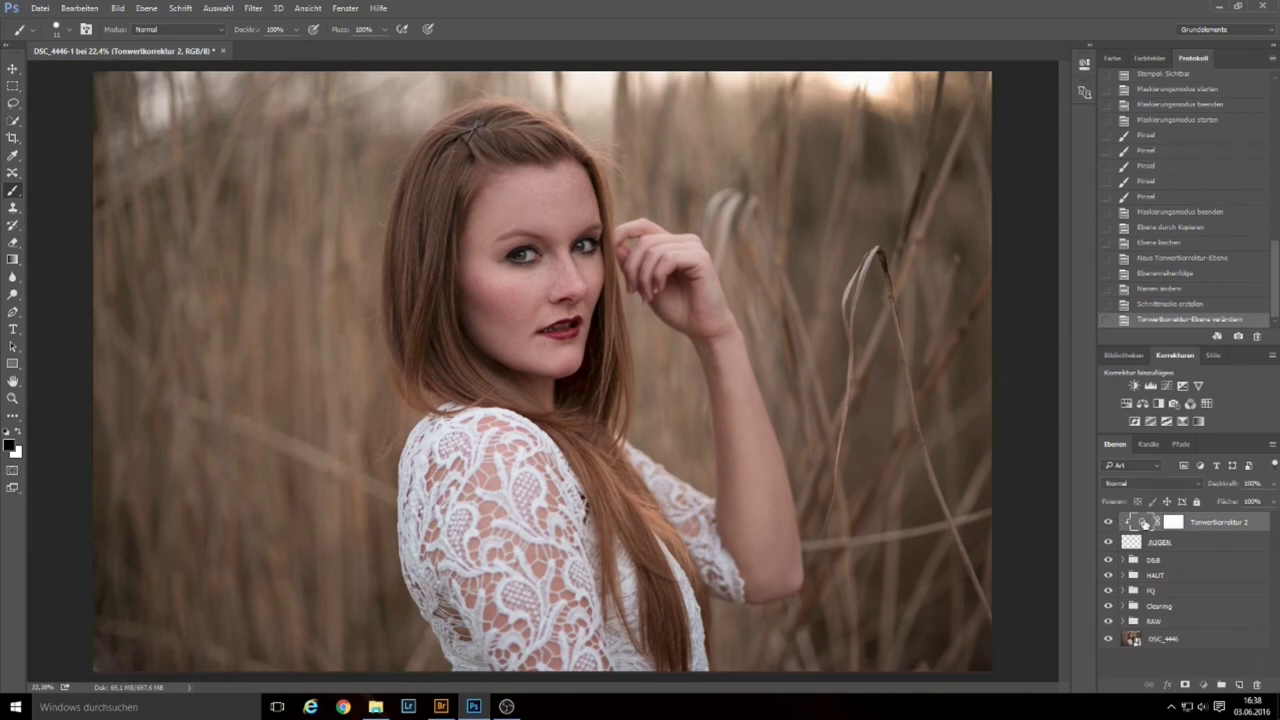
# Reopen the Levels, raise the midtone gamma to 1.34, and close the settings.
pyautogui.doubleClick(1144, 524)
pyautogui.moveTo(966, 200); pyautogui.dragTo(964, 205)
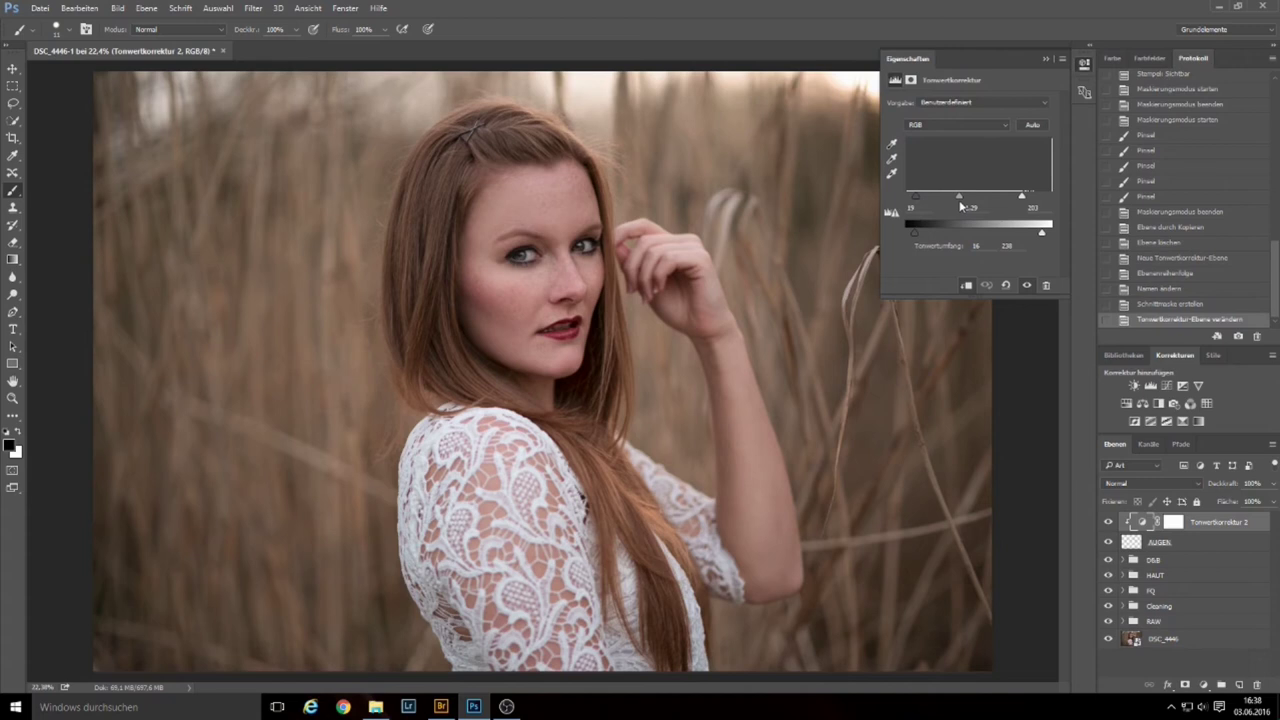
pyautogui.moveTo(961, 207); pyautogui.dragTo(963, 213)
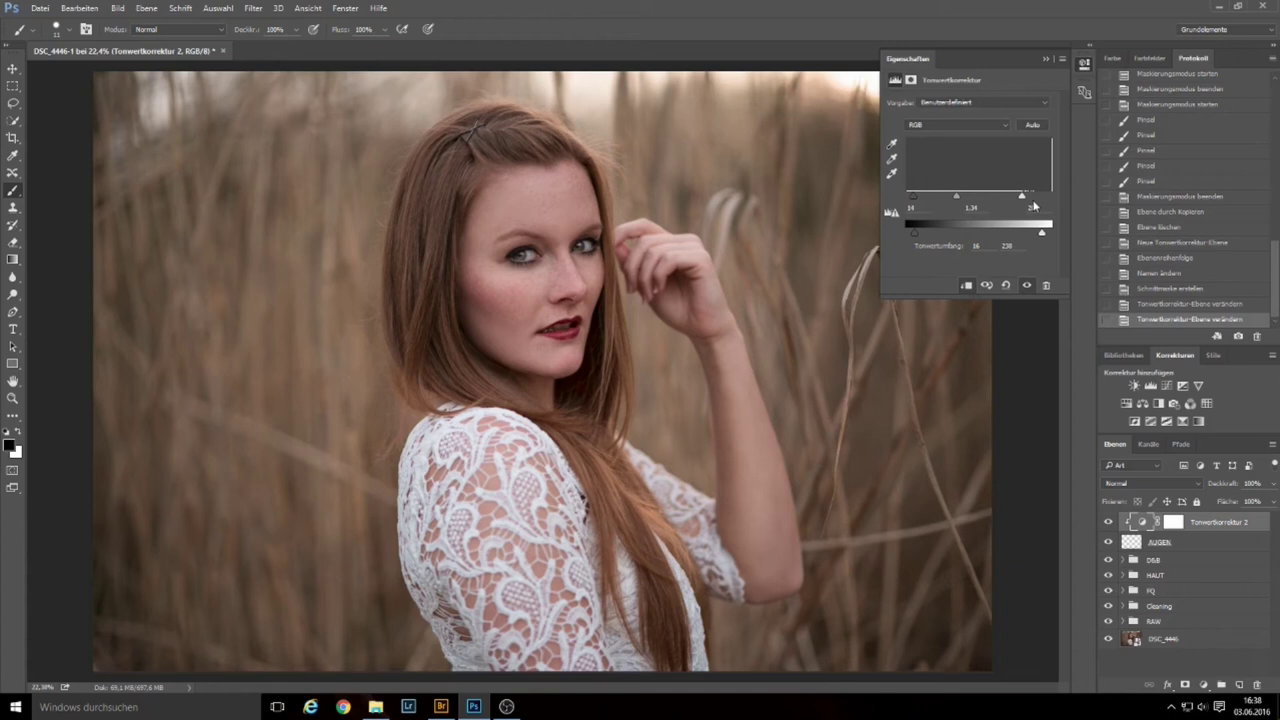
pyautogui.click(1046, 61)
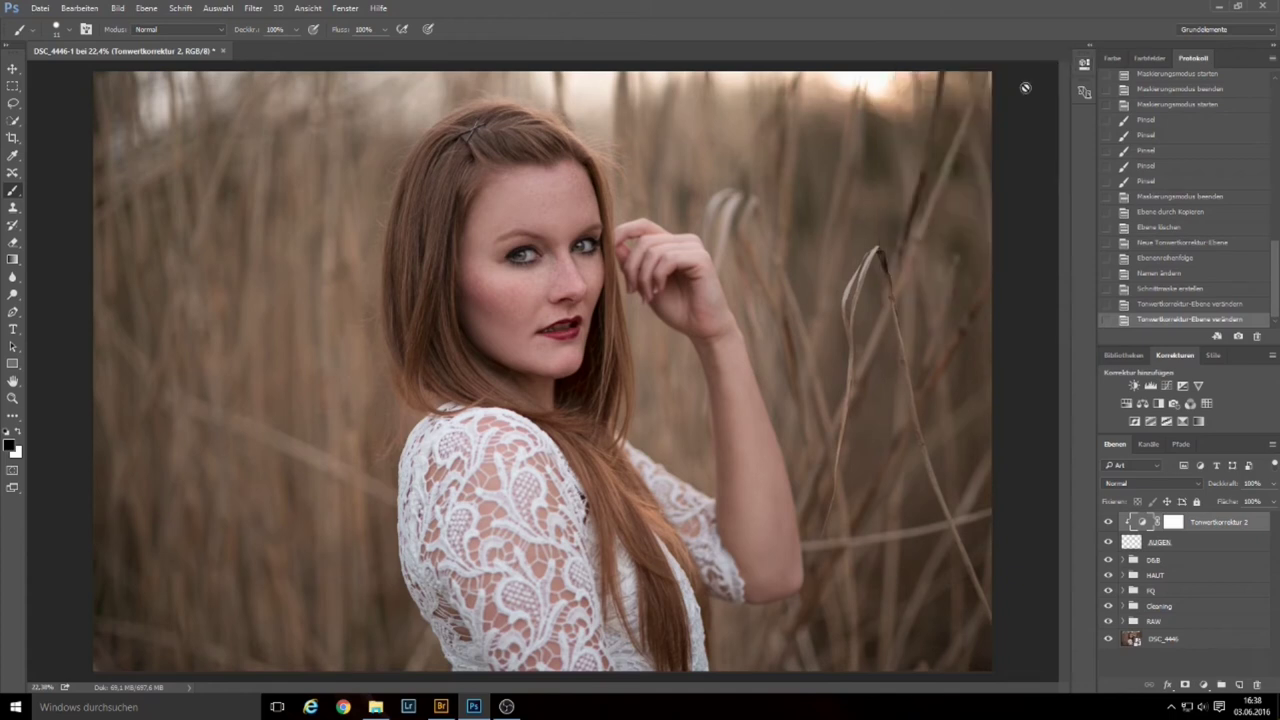
# Add a Curves adjustment layer, Kurven 1, clipped to the eye layers below.
pyautogui.click(1167, 386)
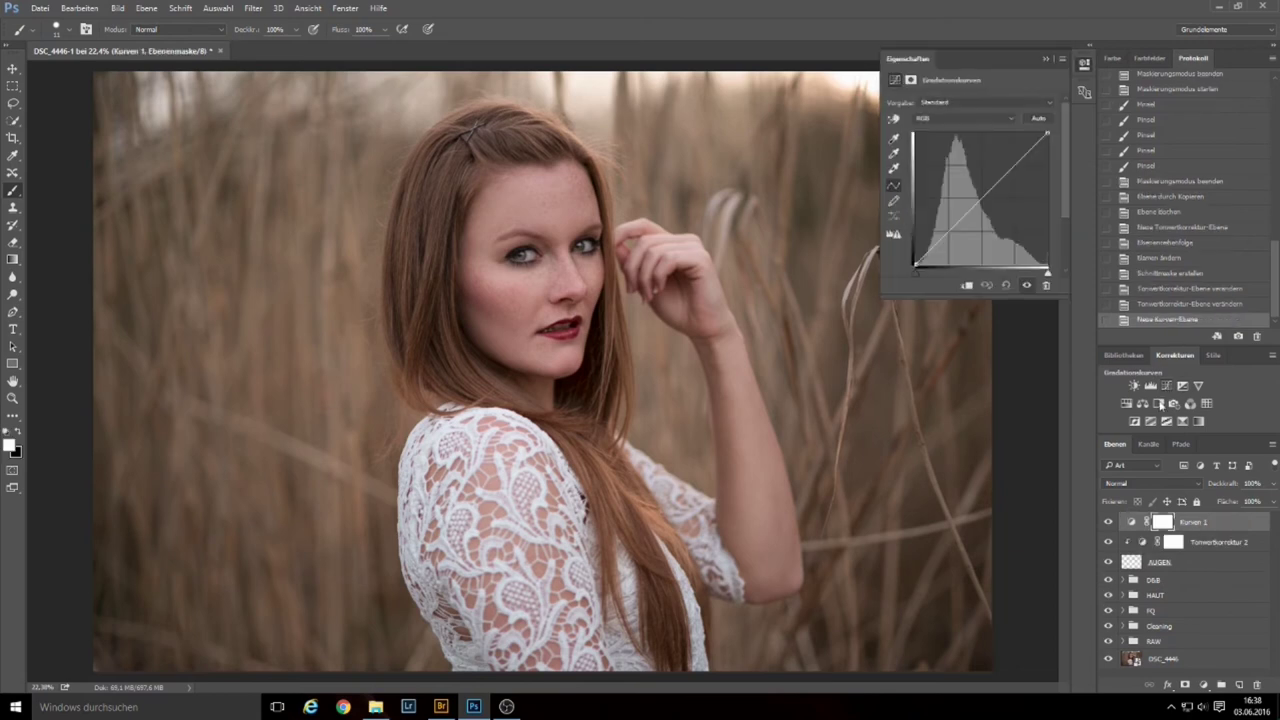
pyautogui.rightClick(1244, 525)
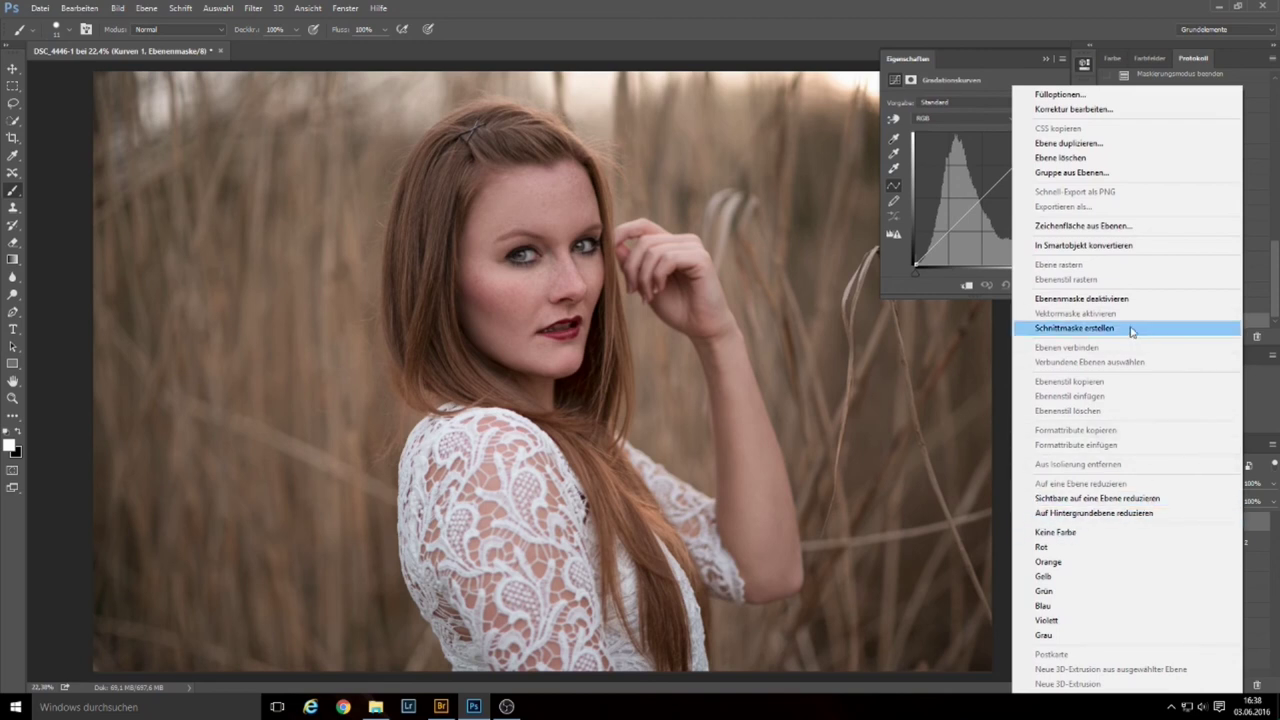
pyautogui.click(1135, 328)
pyautogui.scroll(3, 679, 217)
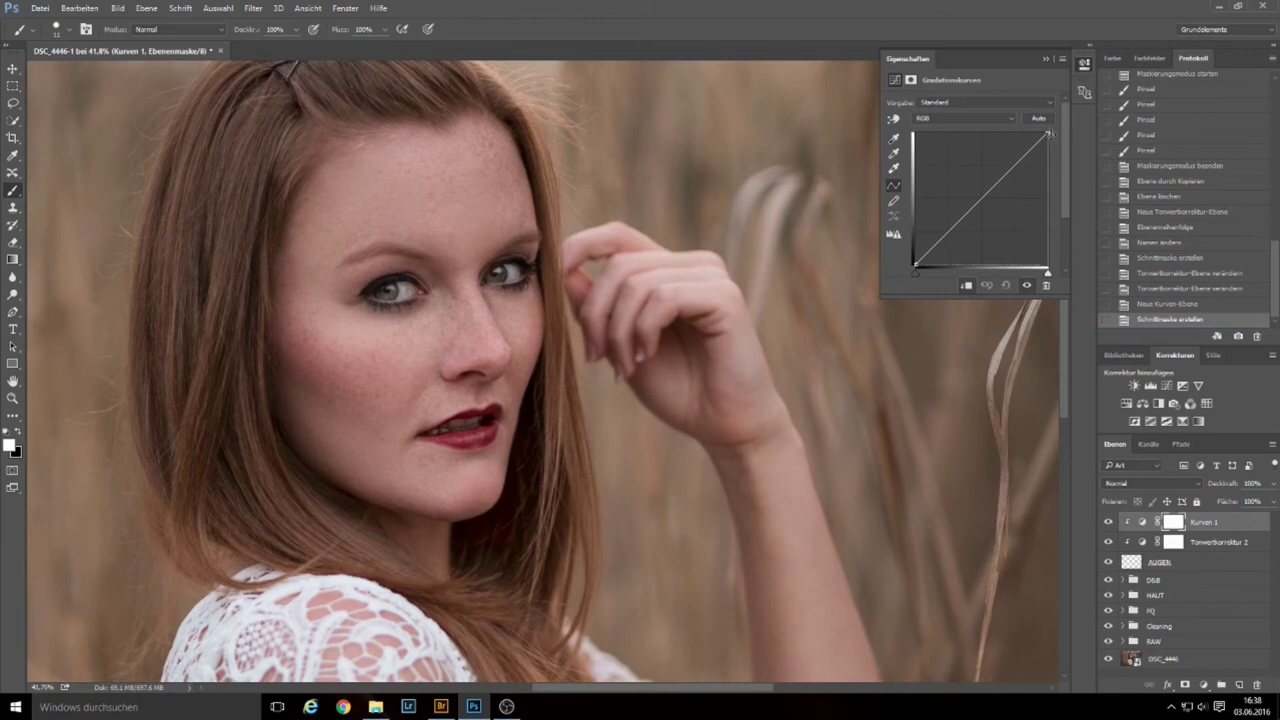
# Bend the RGB curve upward with upper, midtone and lower points to brighten the eyes.
pyautogui.click(1030, 148)
pyautogui.moveTo(1030, 148); pyautogui.dragTo(1027, 147)
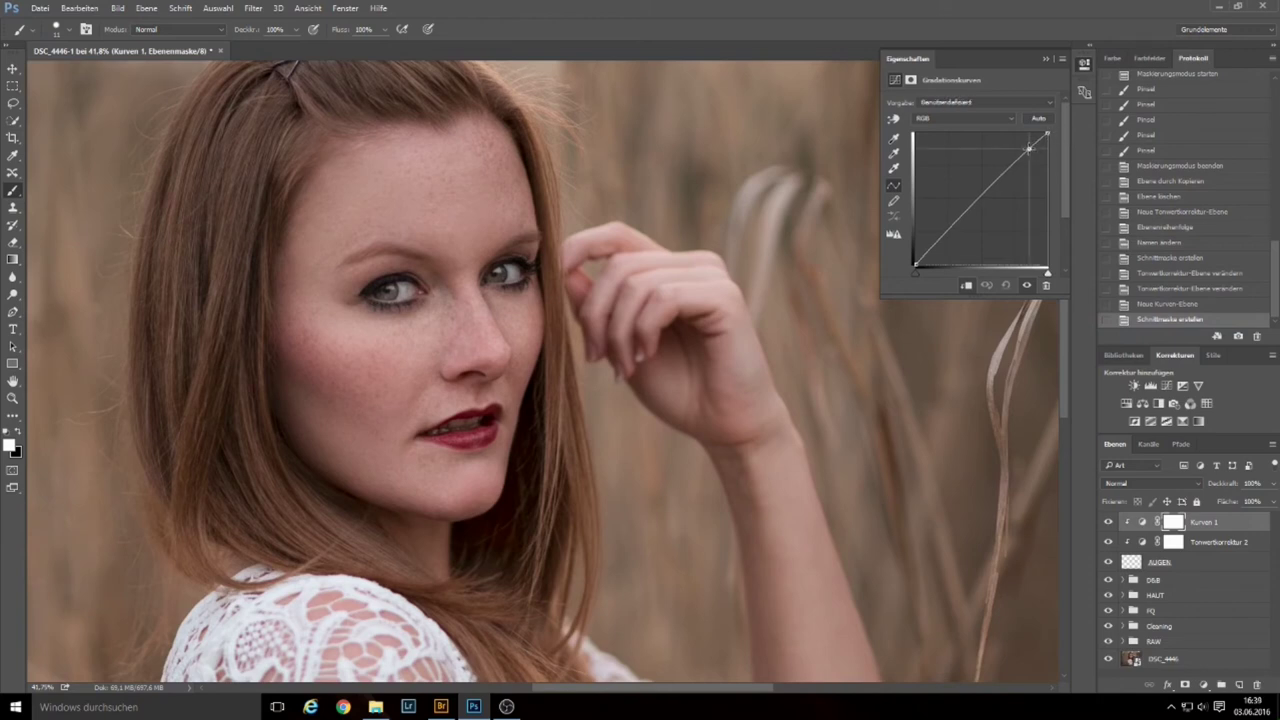
pyautogui.click(981, 195)
pyautogui.moveTo(981, 195); pyautogui.dragTo(985, 200)
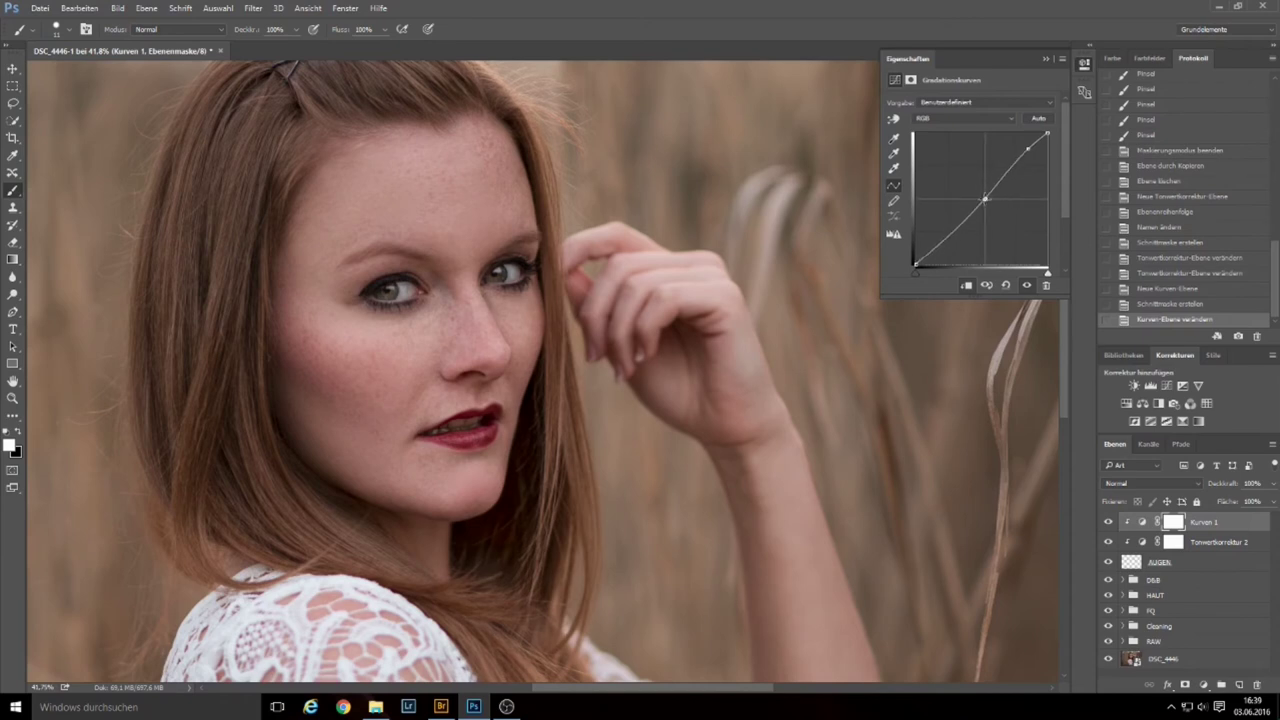
pyautogui.click(933, 250)
pyautogui.moveTo(985, 199); pyautogui.dragTo(977, 198)
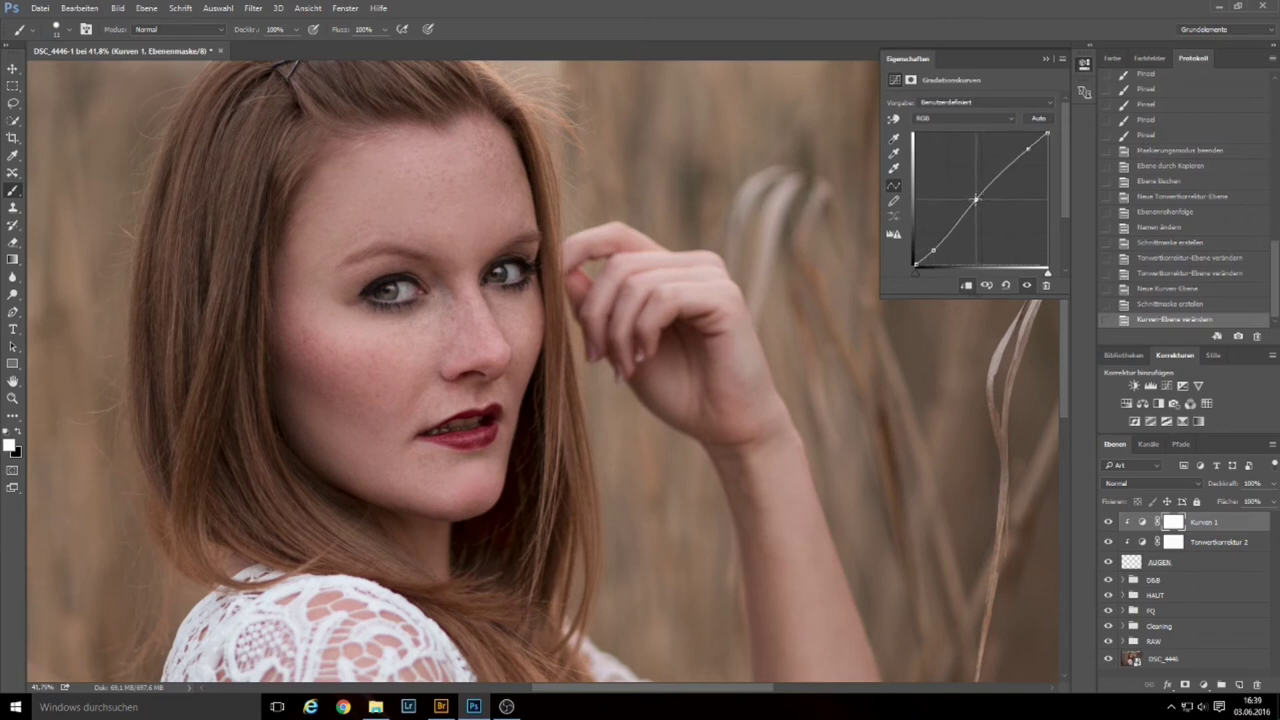
pyautogui.moveTo(977, 199); pyautogui.dragTo(977, 200)
pyautogui.click(1026, 148)
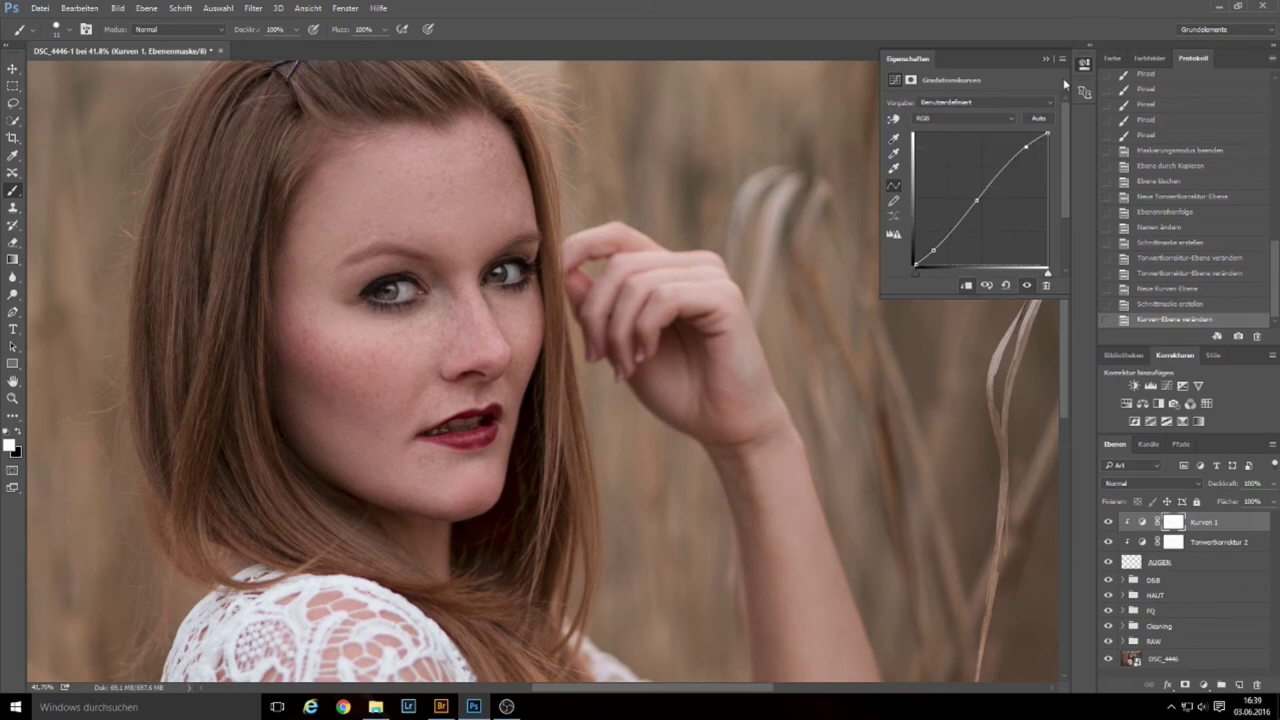
pyautogui.click(976, 200)
pyautogui.moveTo(976, 200); pyautogui.dragTo(983, 197)
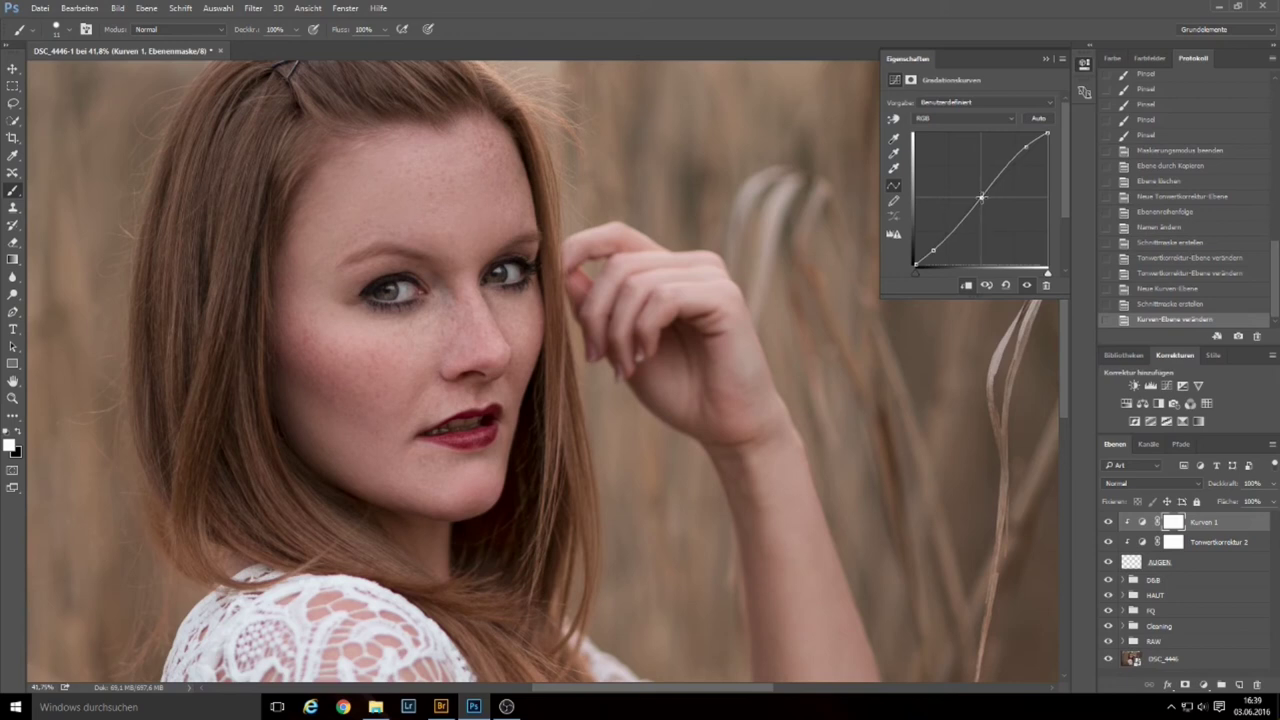
pyautogui.click(1046, 59)
pyautogui.hotkey('ctrl', '-')
pyautogui.hotkey('ctrl', '-')
pyautogui.hotkey('ctrl', '-')
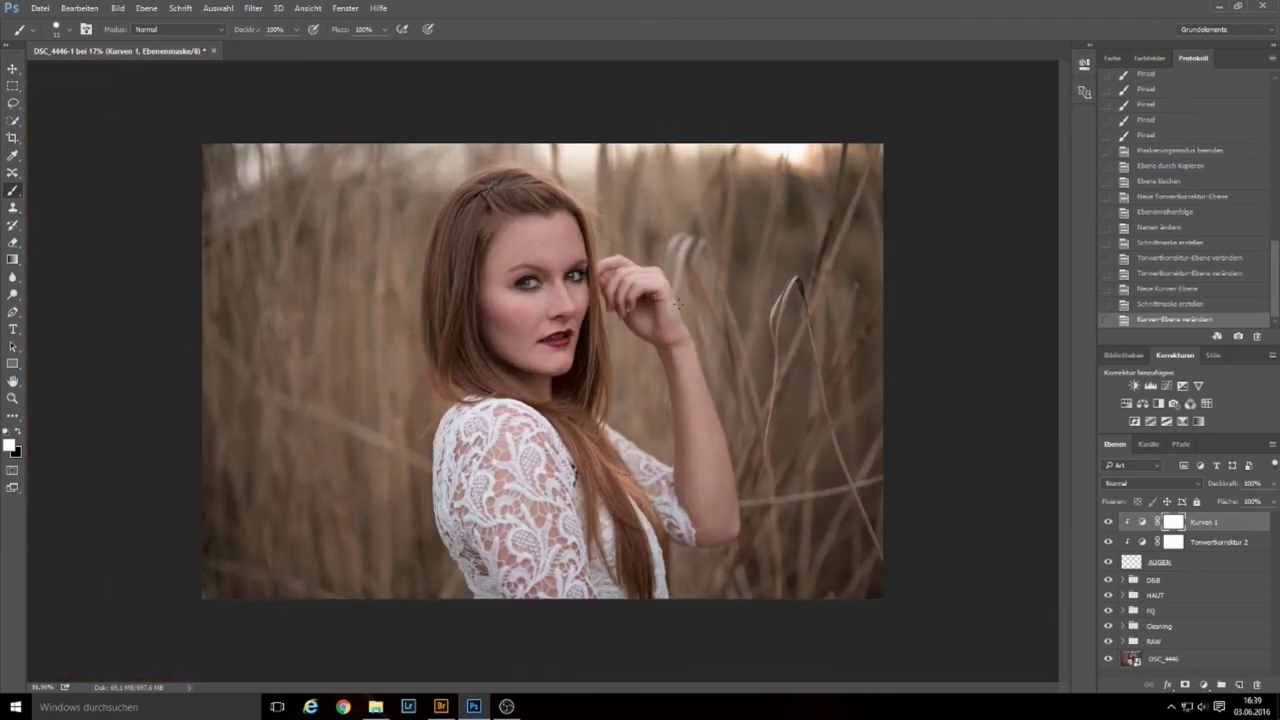
pyautogui.scroll(2, 566, 276)
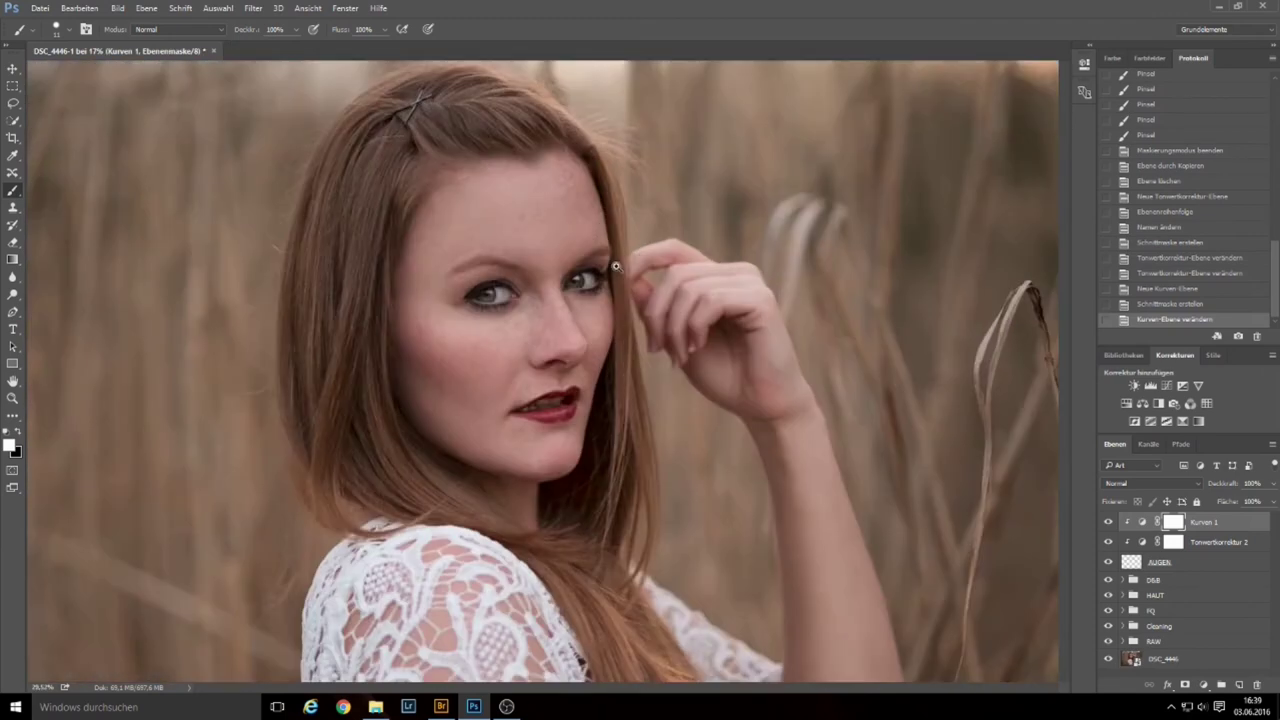
pyautogui.scroll(2, 590, 278)
pyautogui.scroll(-1, 617, 281)
pyautogui.scroll(-1, 617, 281)
pyautogui.scroll(-2, 617, 281)
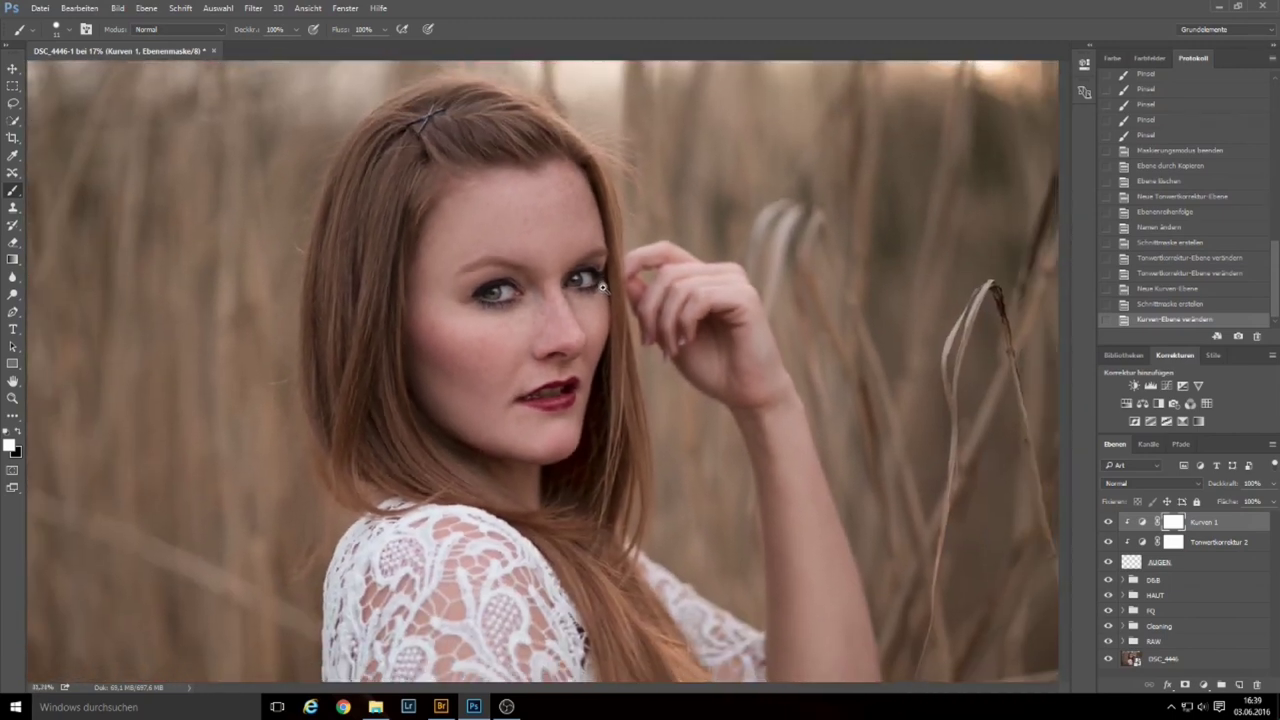
pyautogui.scroll(-1, 600, 284)
pyautogui.scroll(-1, 585, 286)
pyautogui.scroll(3, 580, 286)
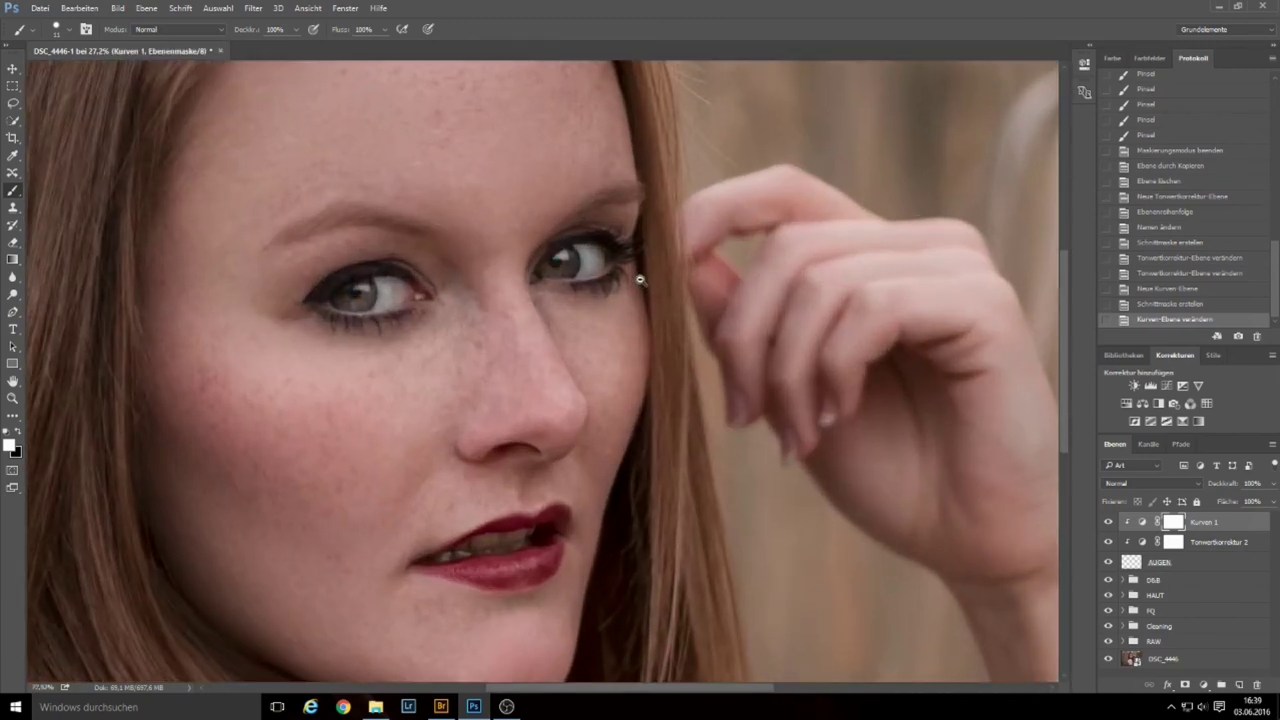
pyautogui.scroll(-2, 578, 295)
pyautogui.scroll(-2, 571, 319)
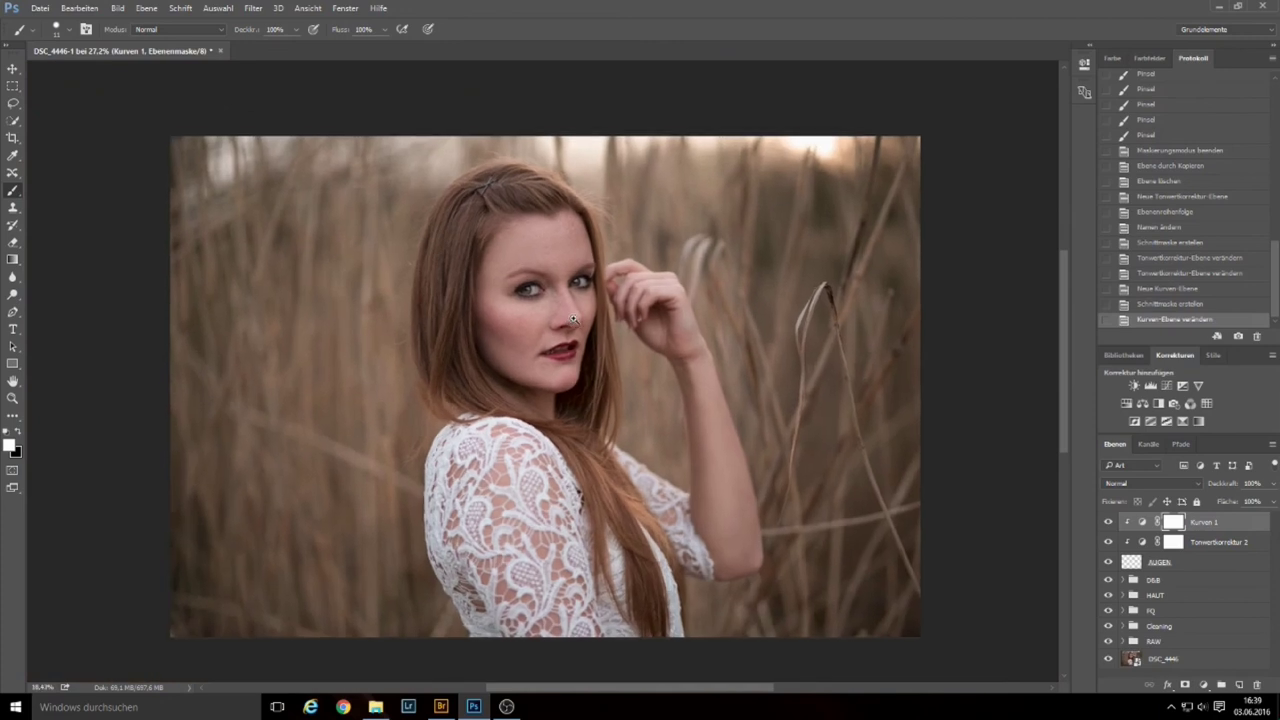
pyautogui.scroll(1, 567, 362)
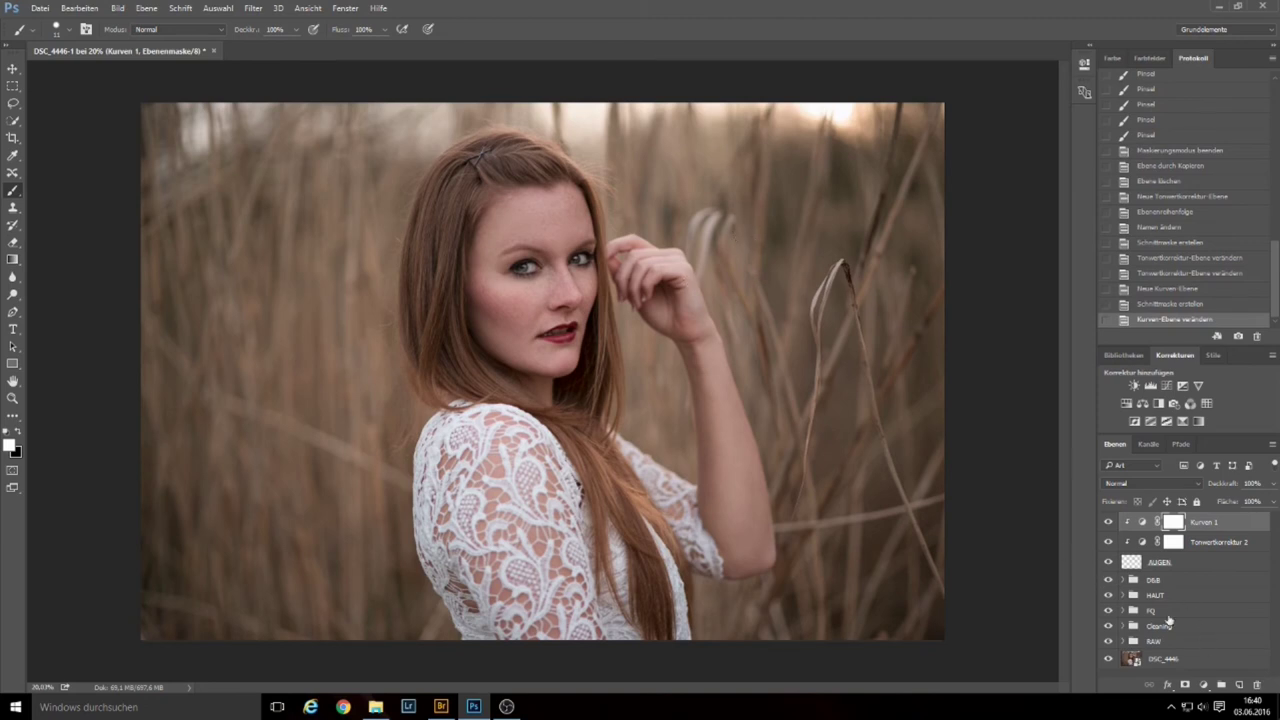
# Create a new layer named AUGEN DB in Weiches Licht (Soft Light) blend mode.
pyautogui.keyDown('alt'); pyautogui.click(1240, 688); pyautogui.keyUp('alt')
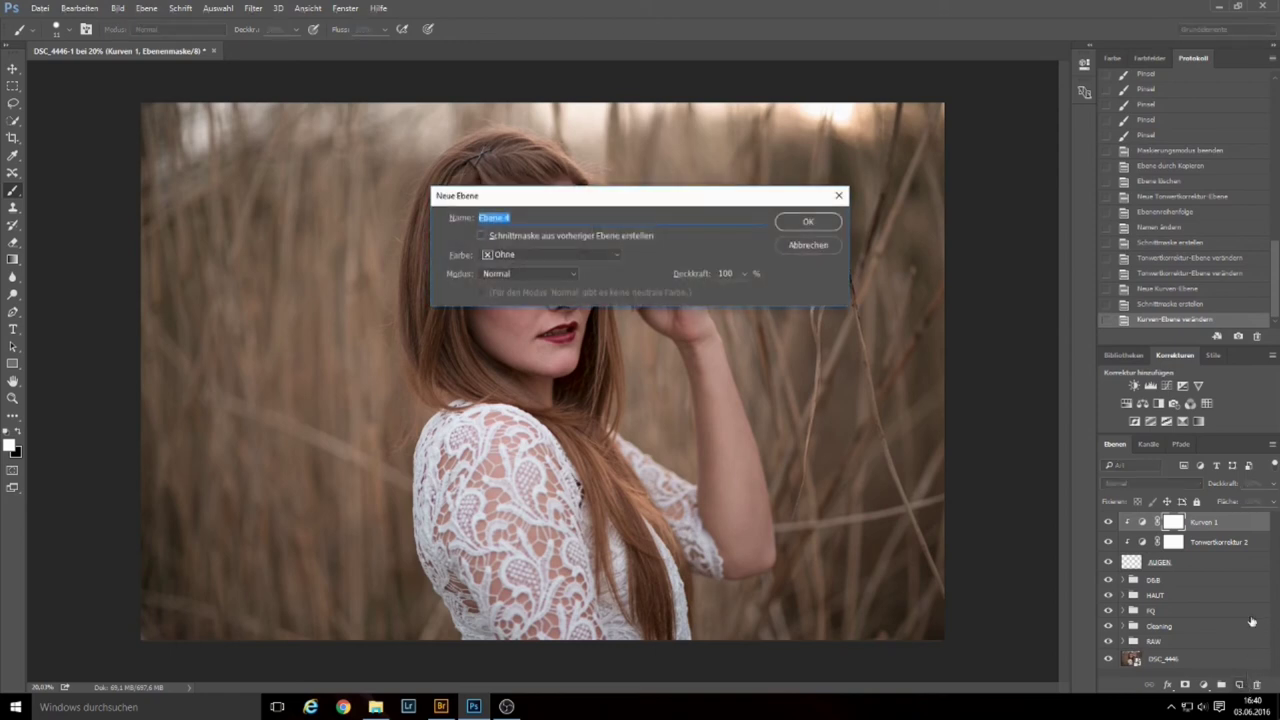
pyautogui.write('AU')
pyautogui.write('GEN ')
pyautogui.write('DR')
pyautogui.click(574, 276)
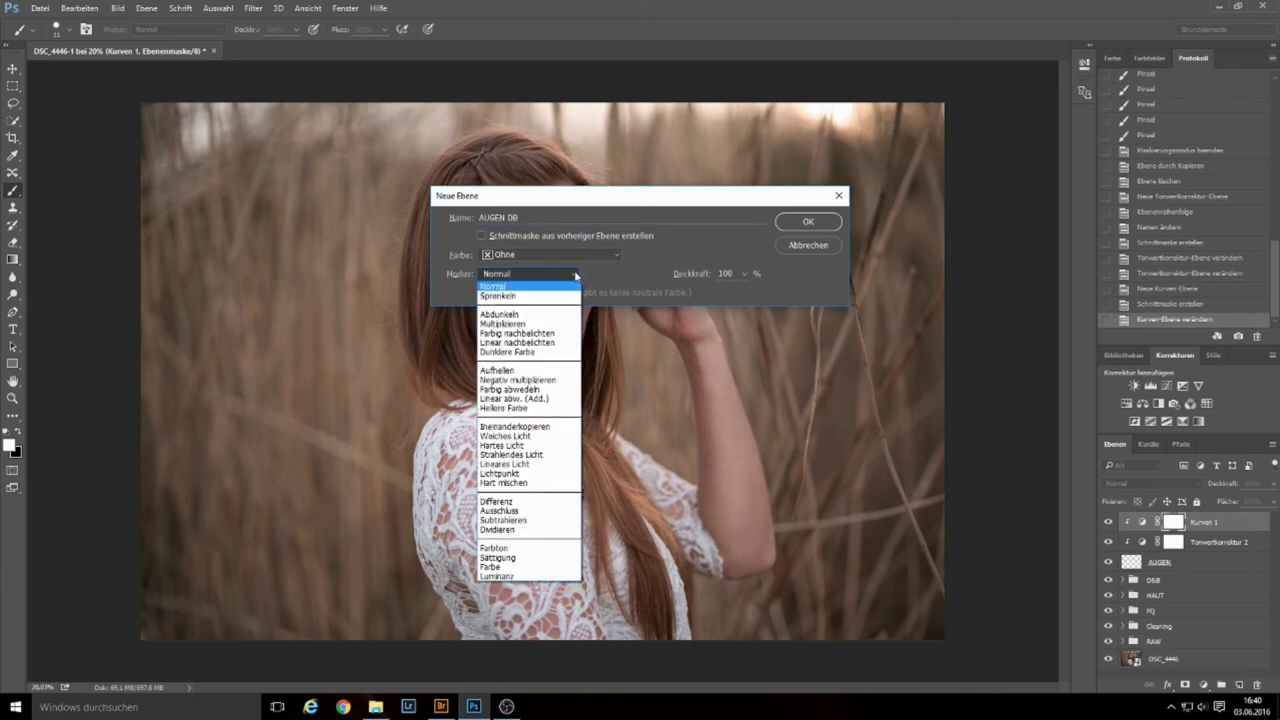
pyautogui.click(531, 437)
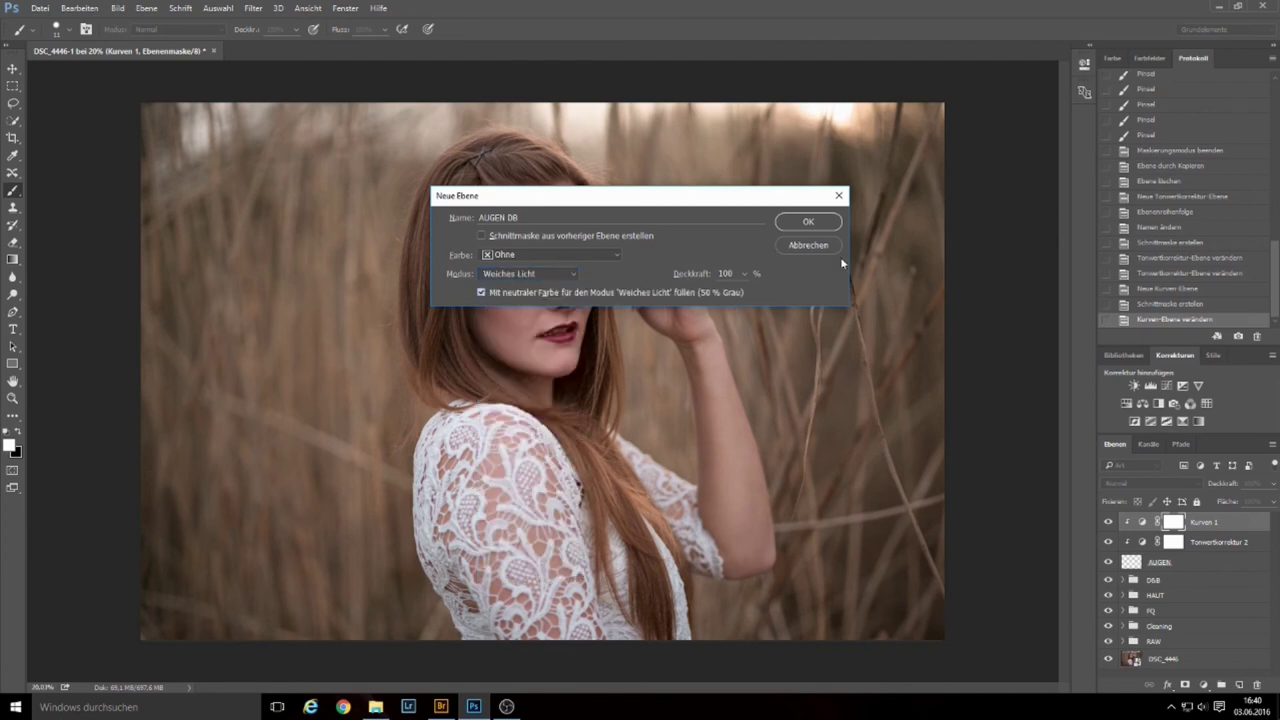
pyautogui.click(802, 222)
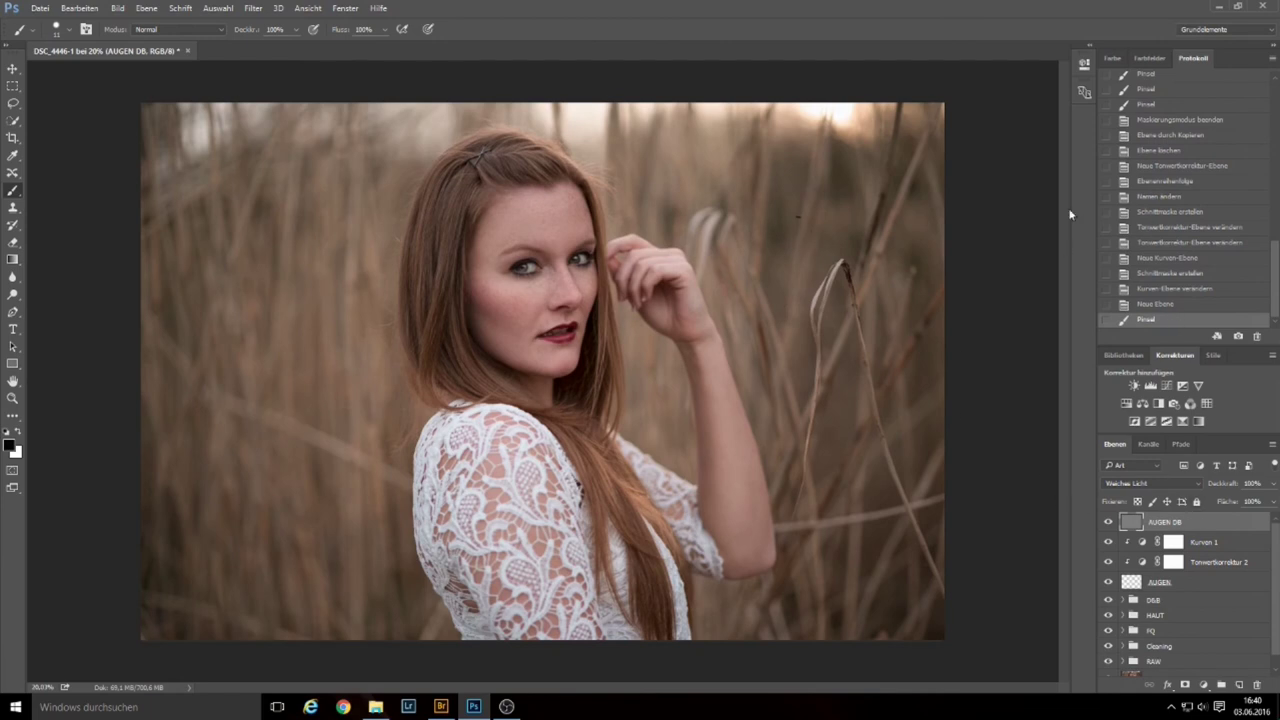
# Undo a stray stroke, zoom in on the eyes, and set a white brush of about 289 px.
pyautogui.click(1160, 305)
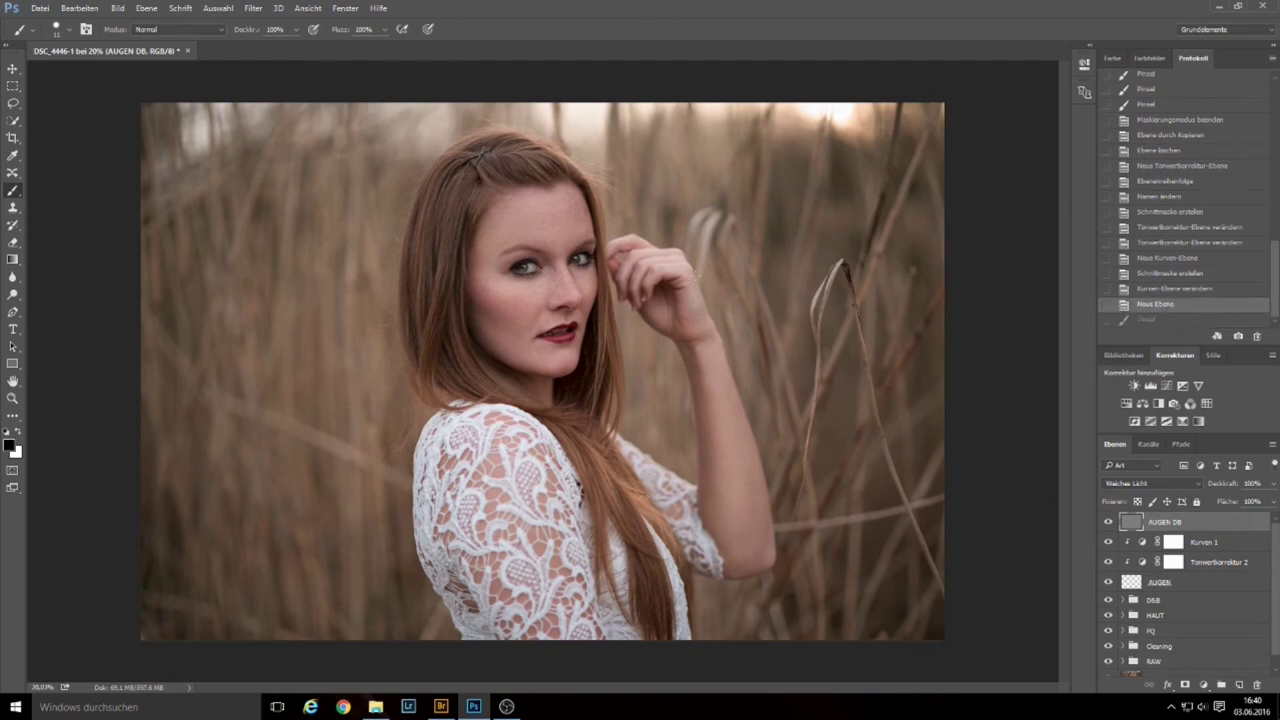
pyautogui.moveTo(571, 255); pyautogui.dragTo(639, 249)
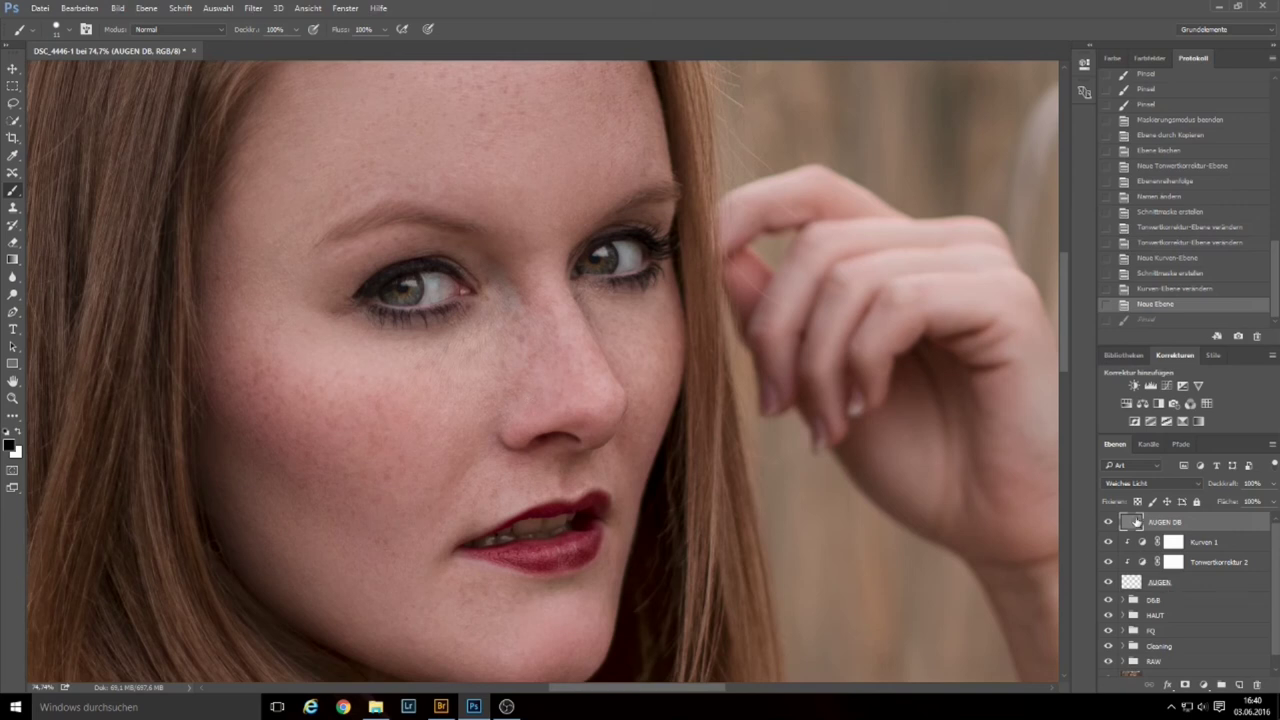
pyautogui.moveTo(580, 341); pyautogui.dragTo(648, 357)
pyautogui.press('x')
pyautogui.click(295, 30)
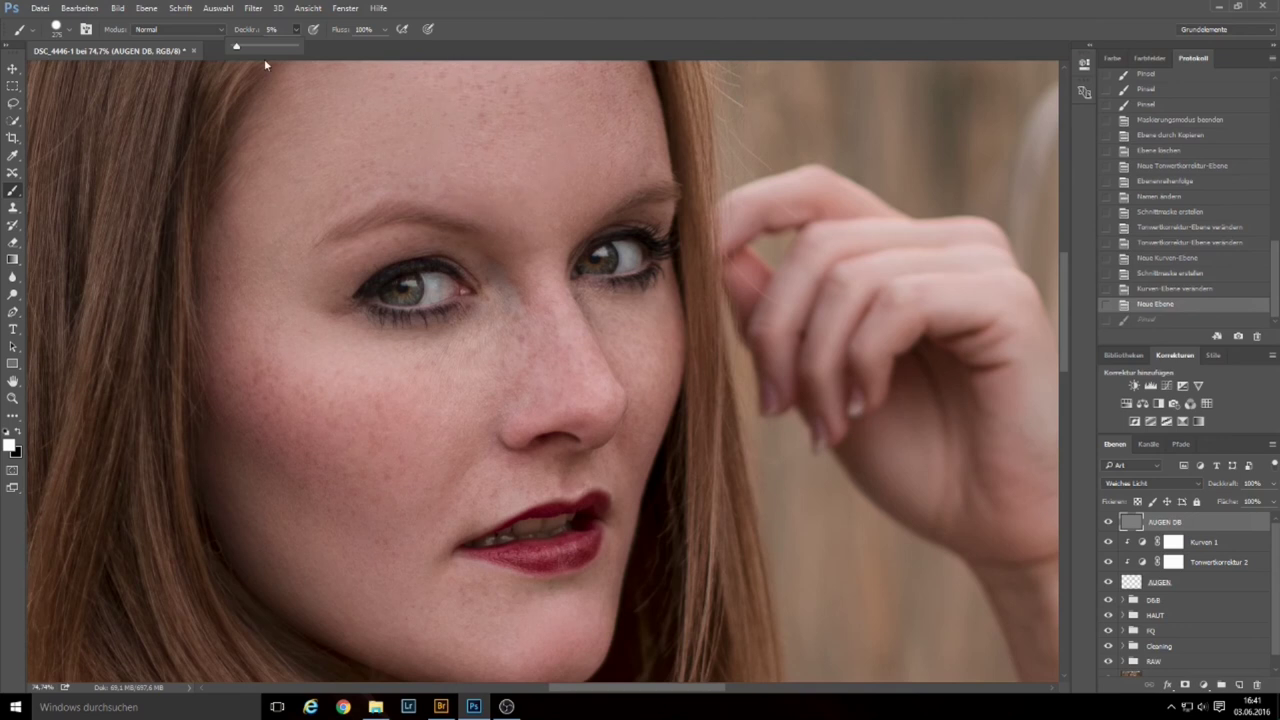
# Set brush hardness to 0% and size the brush with [ and ] to fit the left eye.
pyautogui.click(62, 29)
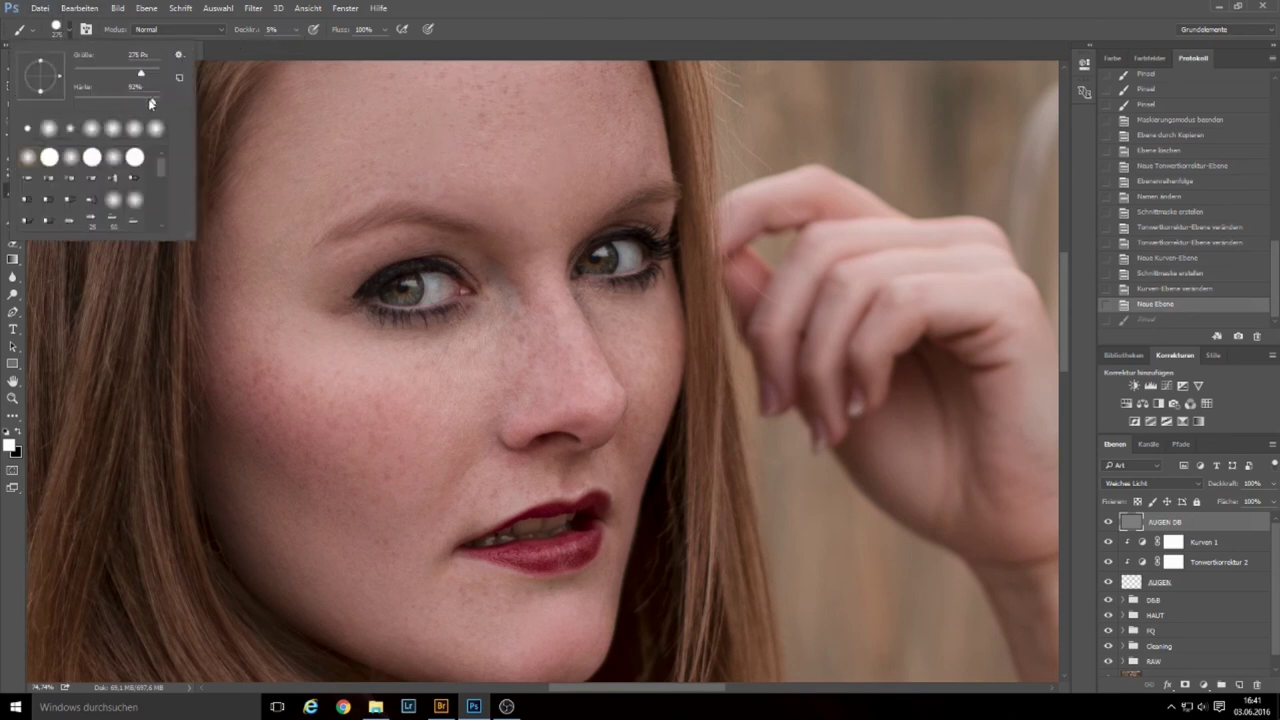
pyautogui.moveTo(88, 106); pyautogui.dragTo(74, 106)
pyautogui.click(627, 10)
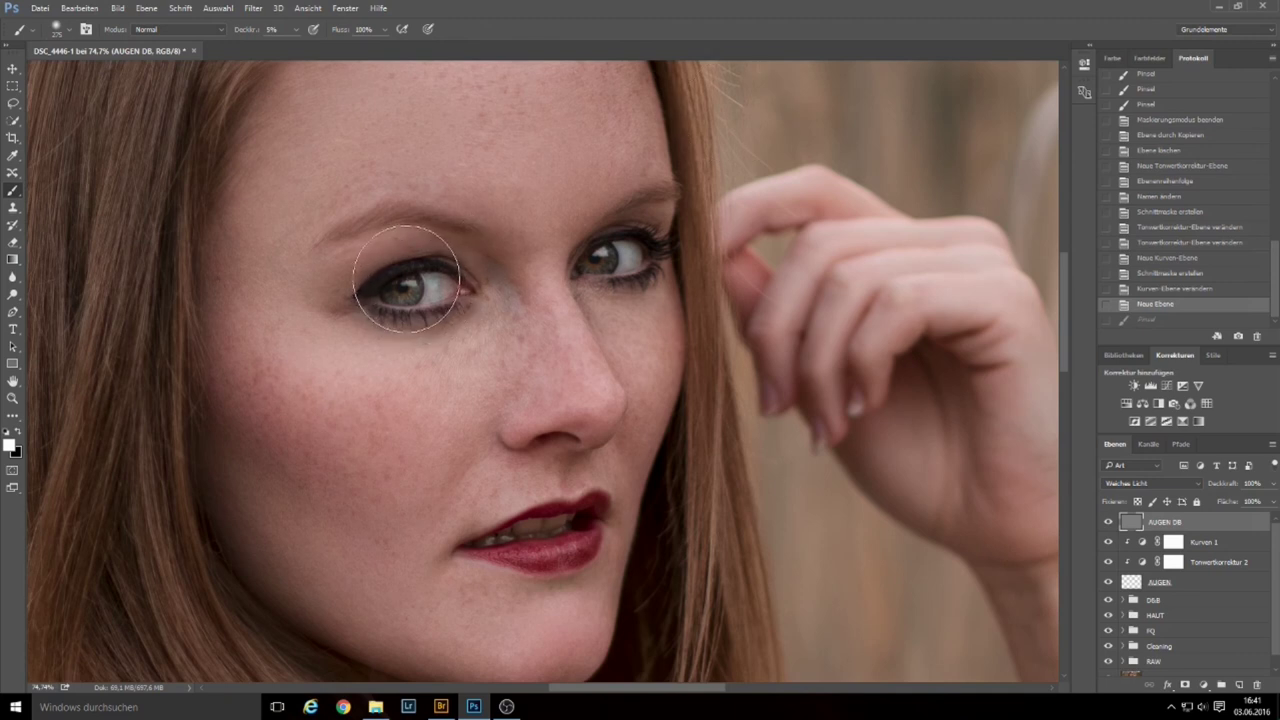
pyautogui.press(']')
pyautogui.press(']')
pyautogui.press(']')
pyautogui.press(']')
pyautogui.press(']')
pyautogui.press(']')
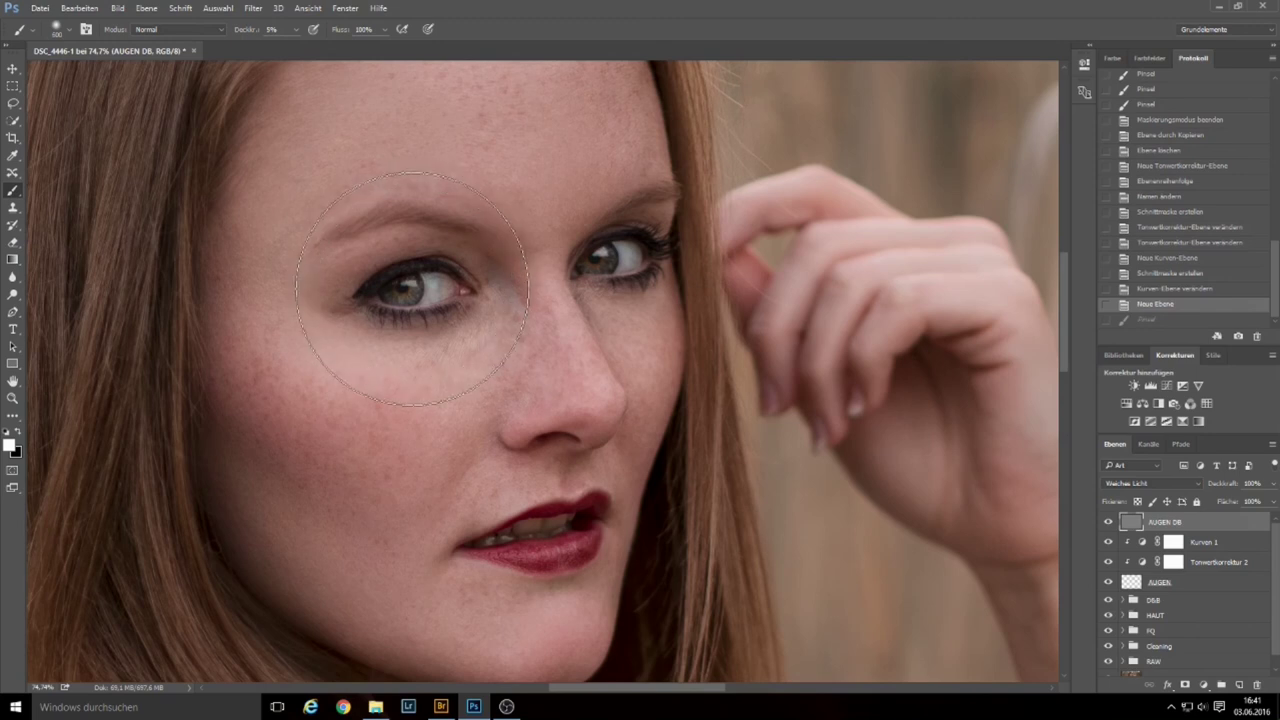
pyautogui.press('[')
pyautogui.press('[')
pyautogui.press('[')
pyautogui.press('[')
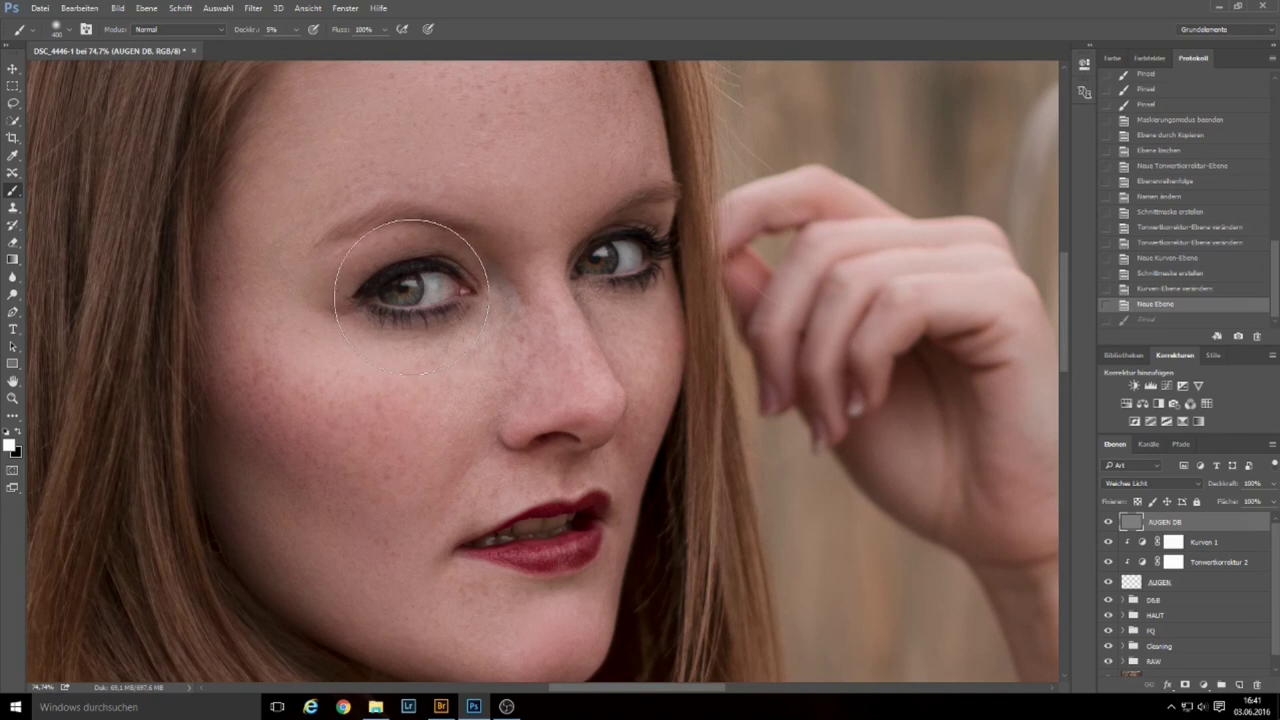
# Paint soft white dabs over the left-hand iris, shrinking the brush from about 300 px.
pyautogui.hotkey('ctrl', 'z')
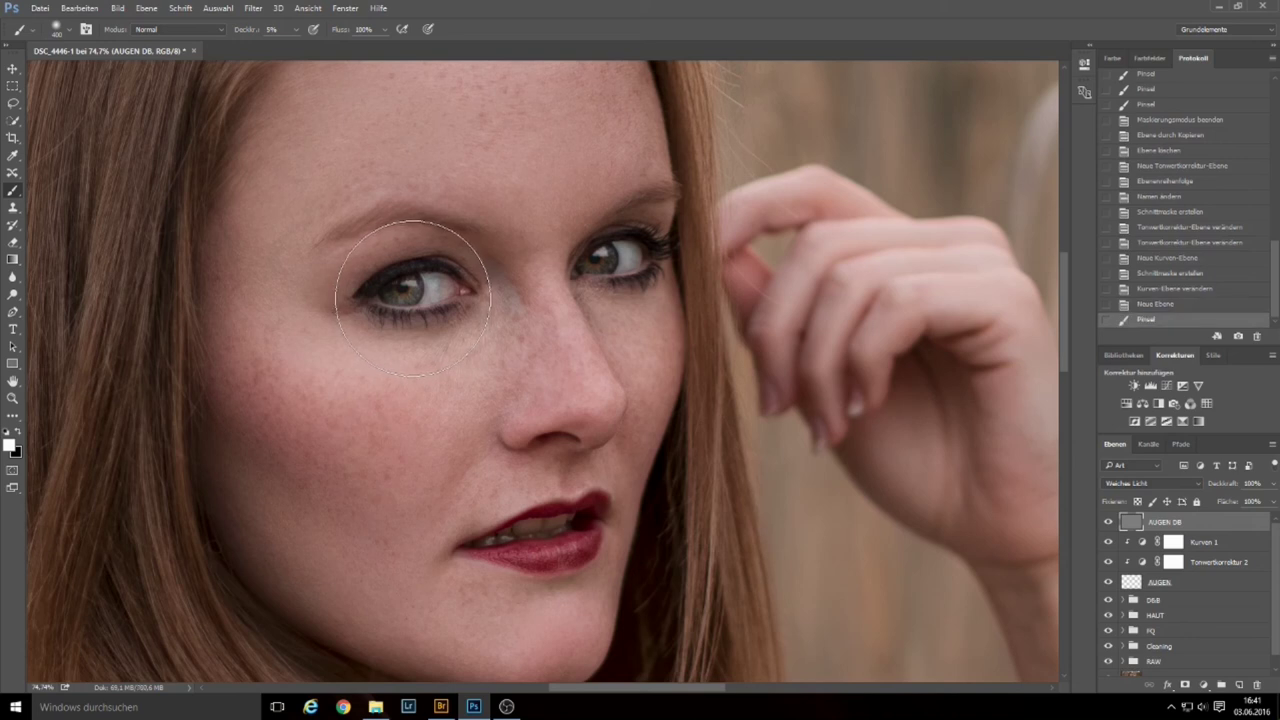
pyautogui.press('[')
pyautogui.press('[')
pyautogui.press('[')
pyautogui.press(']')
pyautogui.click(410, 297)
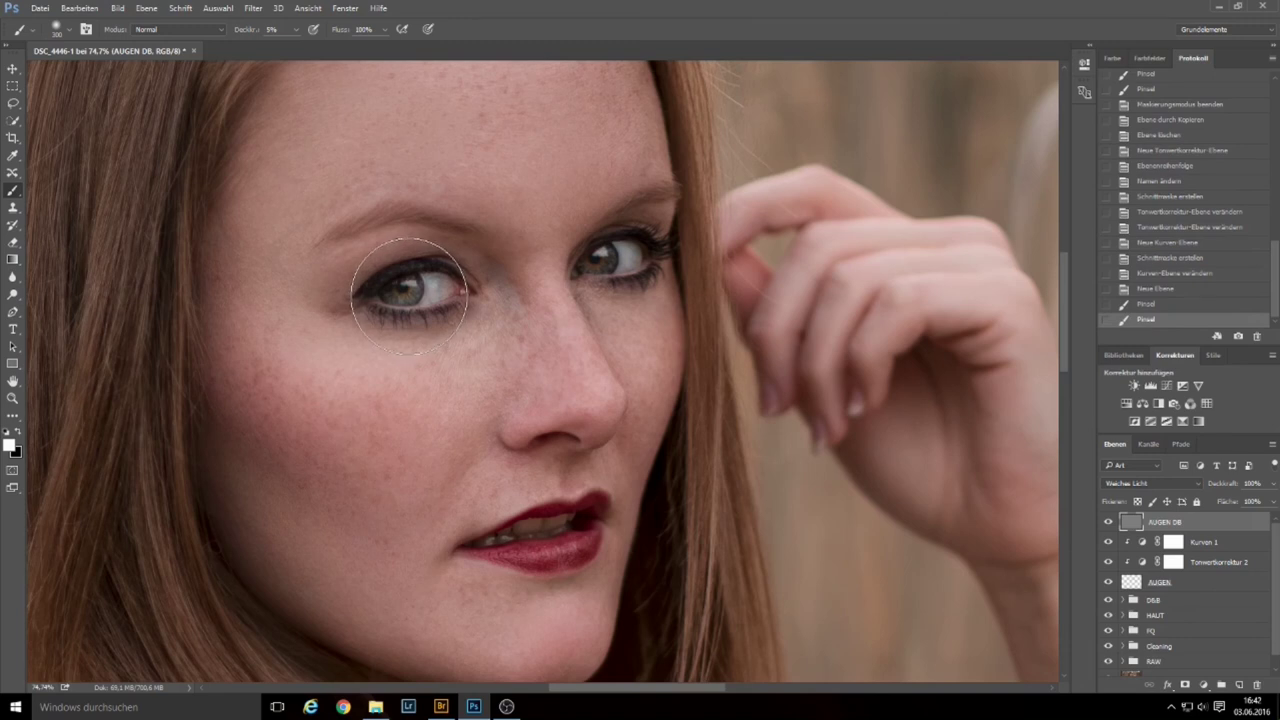
pyautogui.press('[')
pyautogui.press('[')
pyautogui.moveTo(409, 296); pyautogui.dragTo(409, 297)
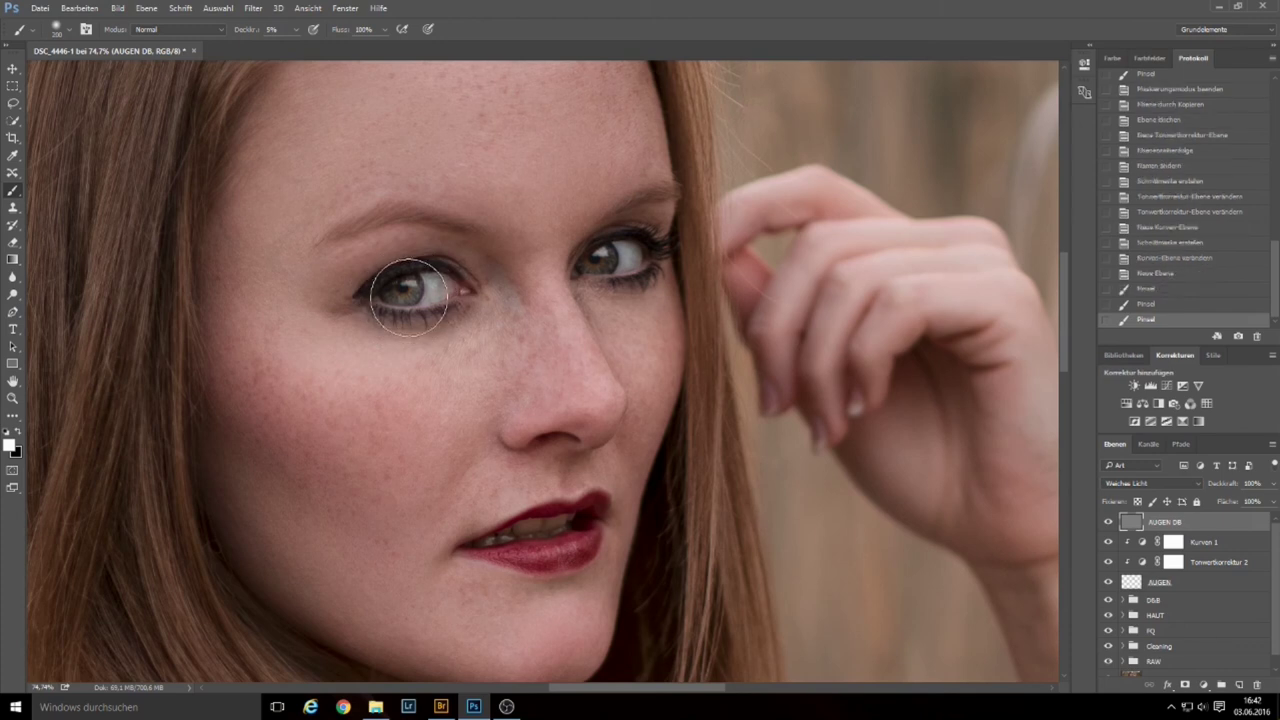
pyautogui.press('[')
pyautogui.click(408, 298)
pyautogui.press('[')
pyautogui.click(406, 297)
pyautogui.click(406, 298)
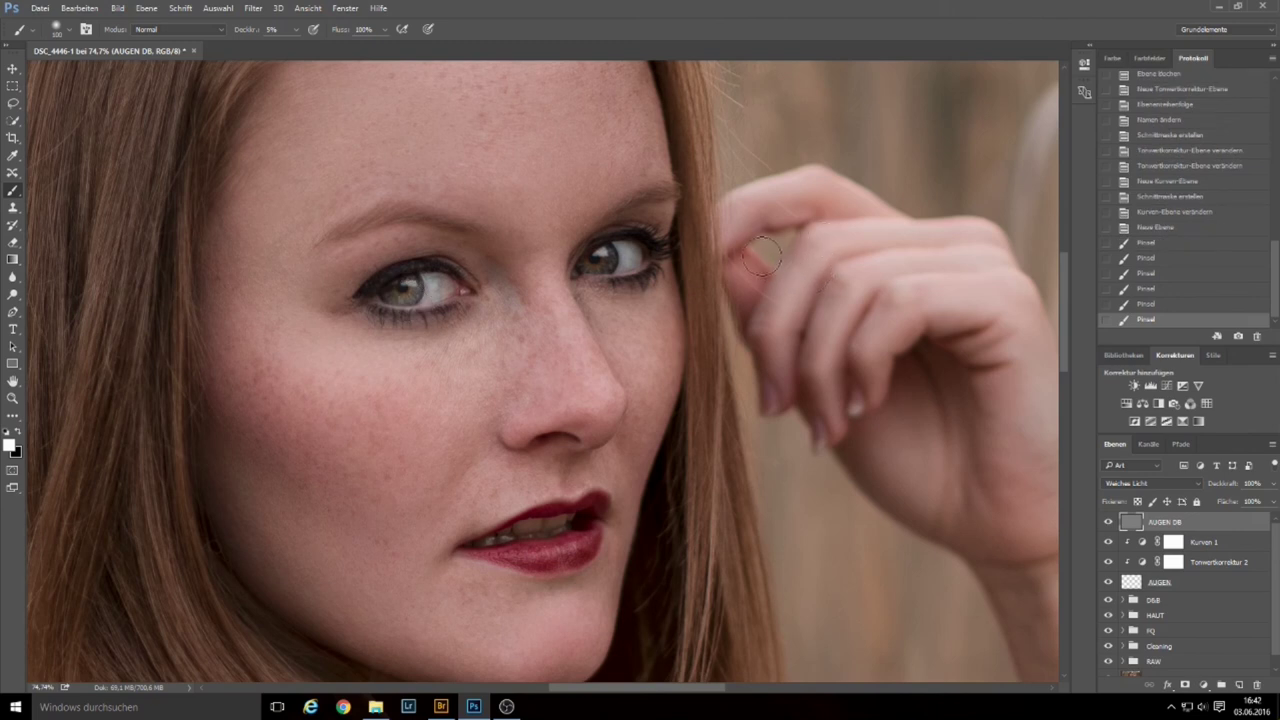
# Paint soft white dabs over the right-hand iris with a progressively smaller brush.
pyautogui.press(']')
pyautogui.press(']')
pyautogui.press(']')
pyautogui.press(']')
pyautogui.click(622, 270)
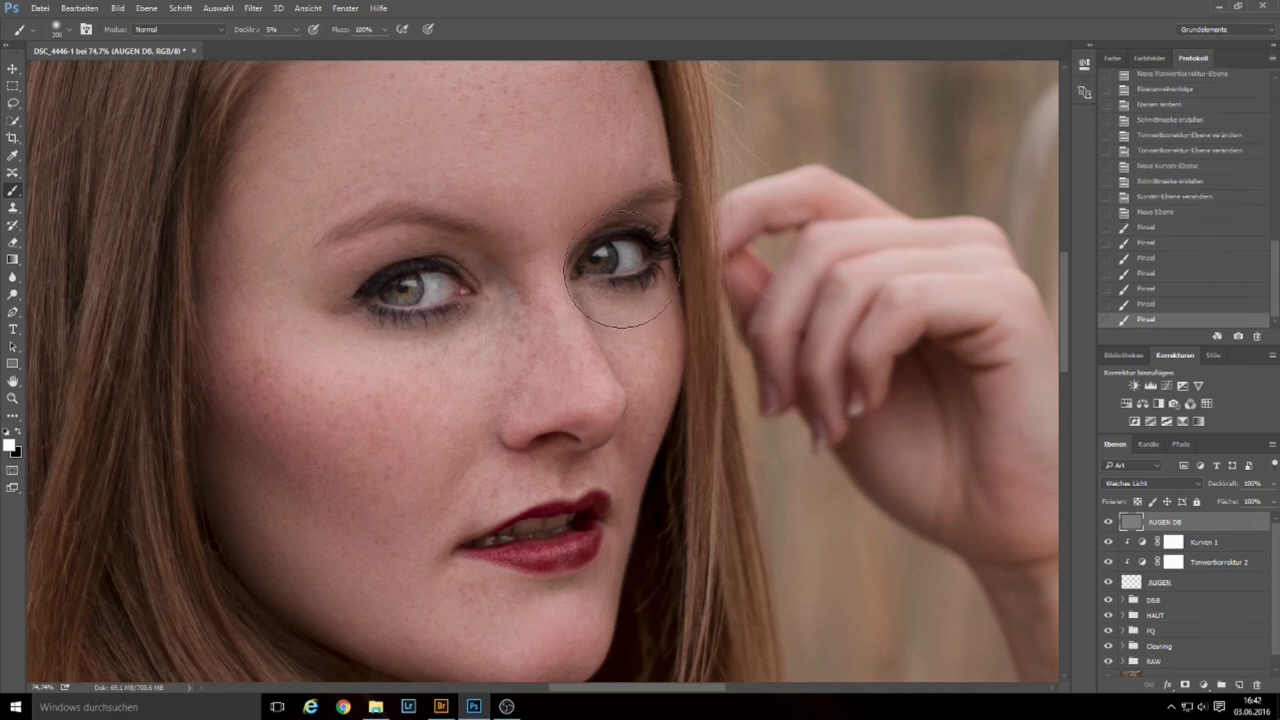
pyautogui.press('[')
pyautogui.press('[')
pyautogui.click(618, 270)
pyautogui.press('[')
pyautogui.press('[')
pyautogui.click(610, 268)
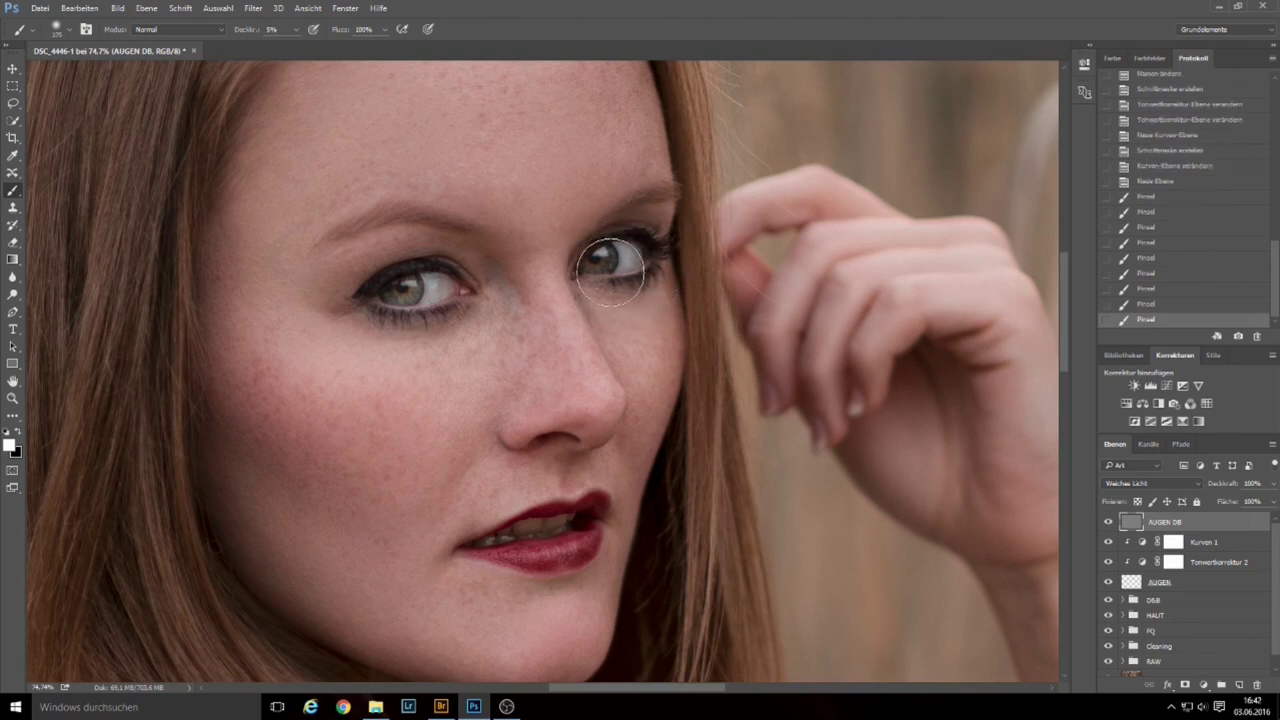
pyautogui.click(610, 268)
pyautogui.press('[')
pyautogui.press('[')
pyautogui.click(604, 270)
pyautogui.press('[')
pyautogui.click(605, 268)
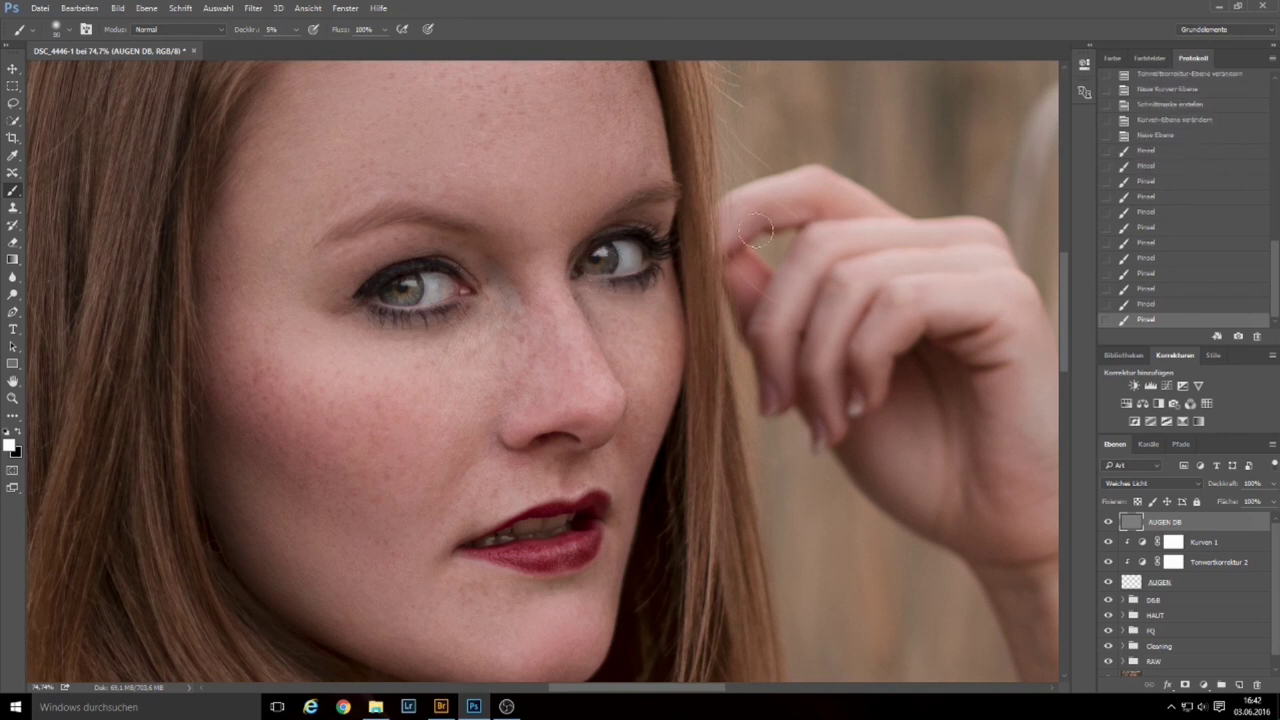
# Add one more white stroke over the right-hand eye and set AUGEN DB opacity to 76%.
pyautogui.scroll(-3, 815, 290)
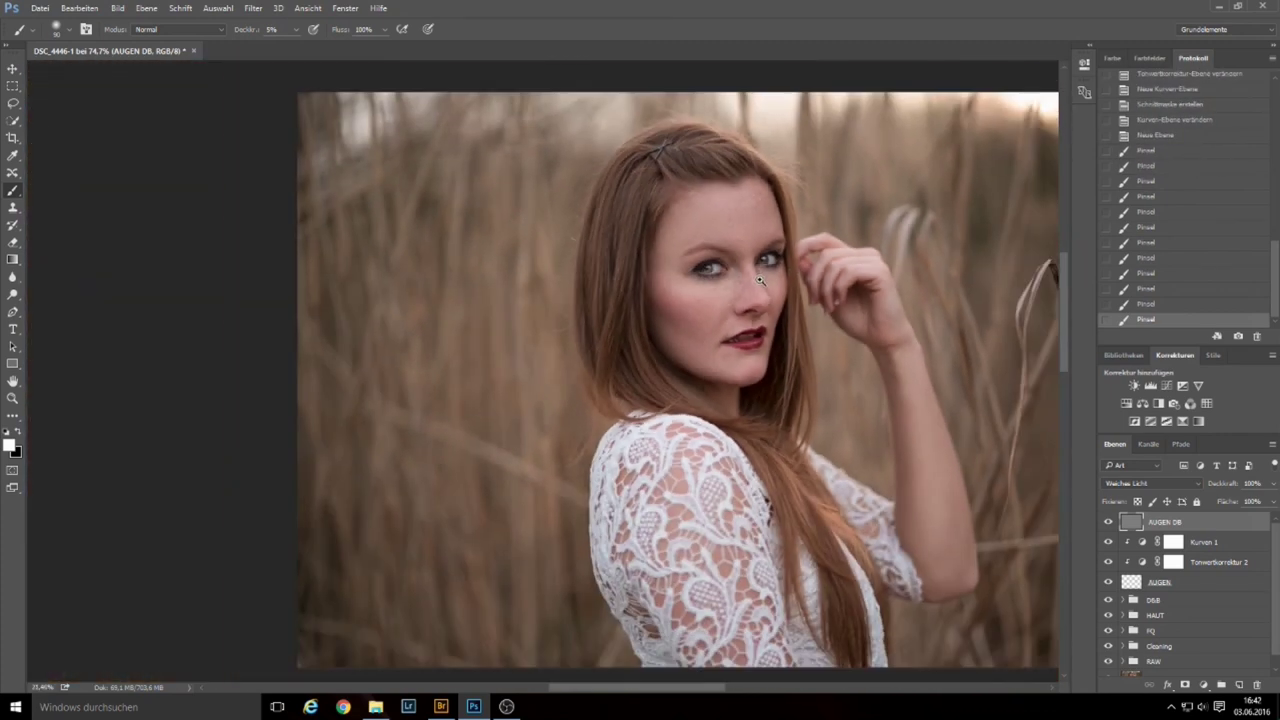
pyautogui.scroll(-1, 760, 281)
pyautogui.scroll(1, 759, 281)
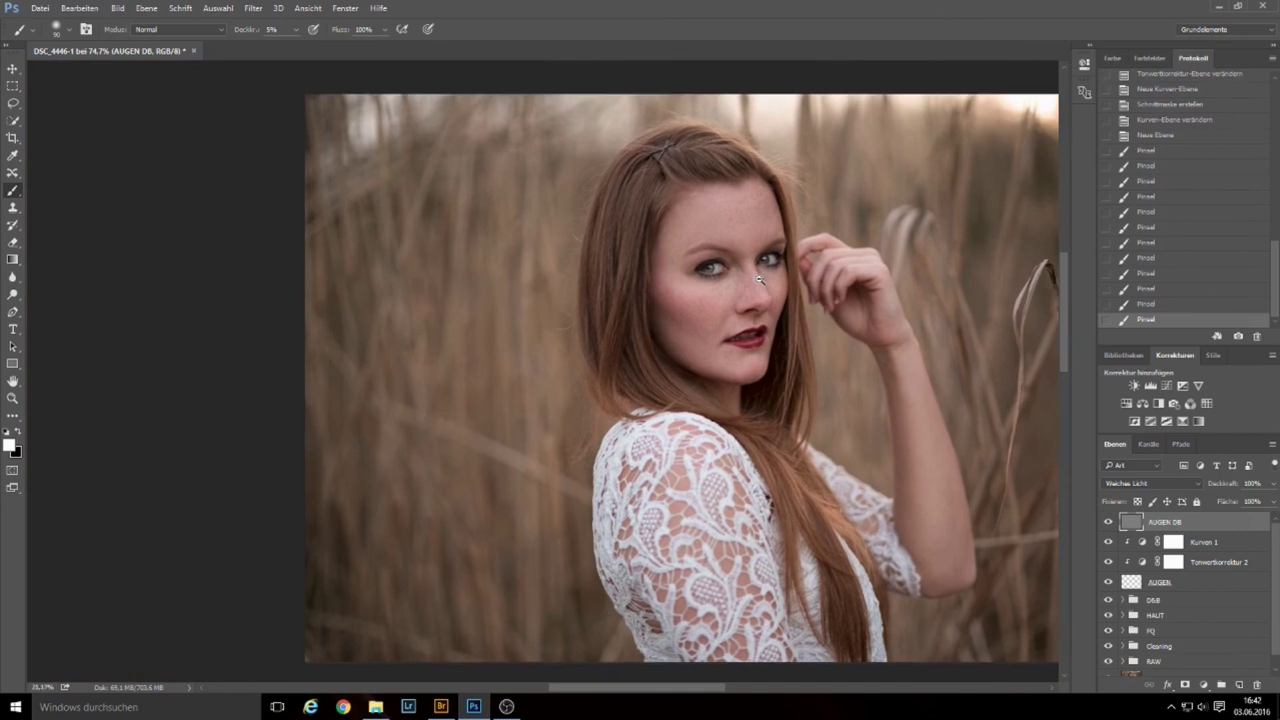
pyautogui.scroll(2, 760, 281)
pyautogui.scroll(1, 760, 281)
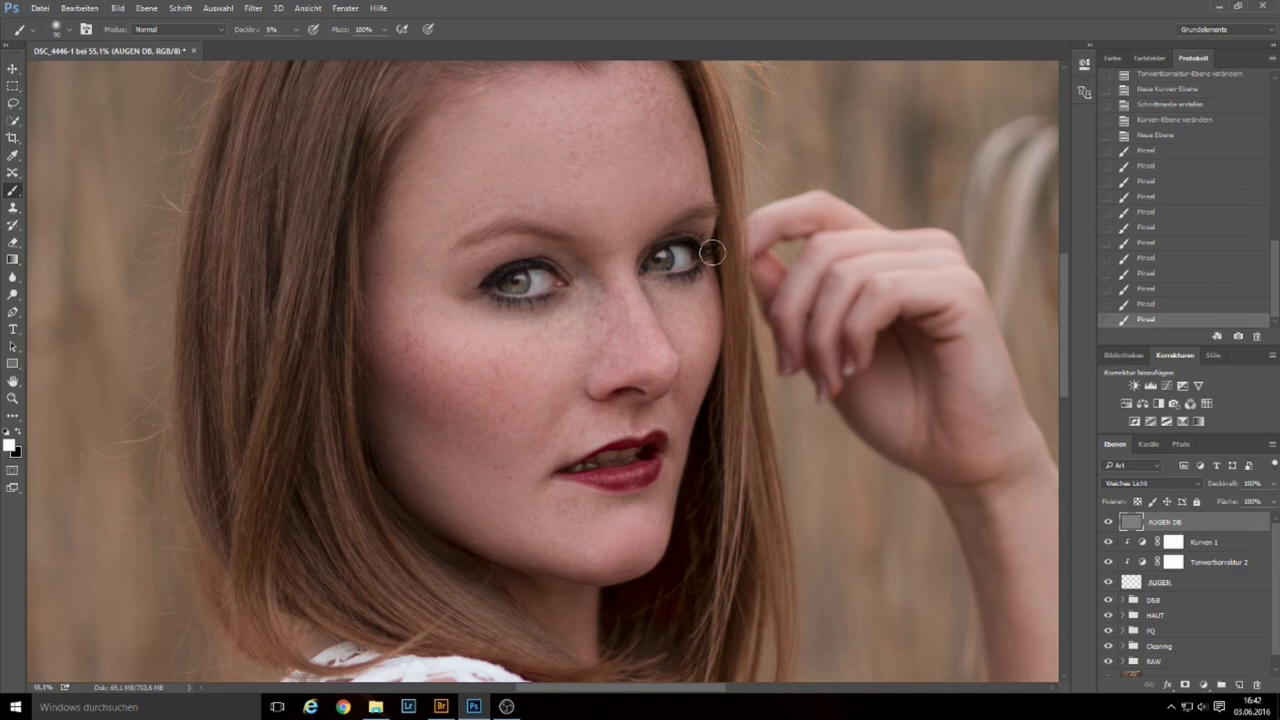
pyautogui.rightClick(660, 262)
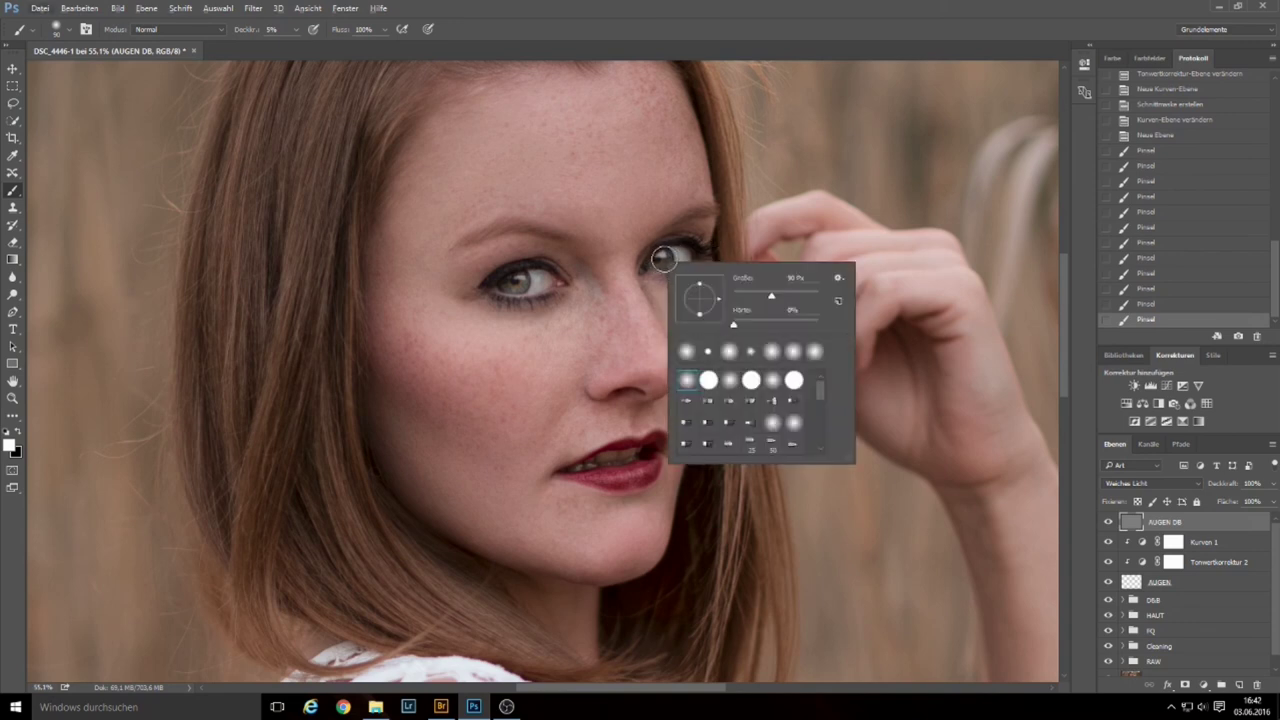
pyautogui.press('Escape')
pyautogui.moveTo(676, 266)
pyautogui.mouseDown()
pyautogui.moveTo(650, 250)
pyautogui.moveTo(690, 255)
pyautogui.mouseUp()
pyautogui.moveTo(1274, 486); pyautogui.dragTo(1258, 503)
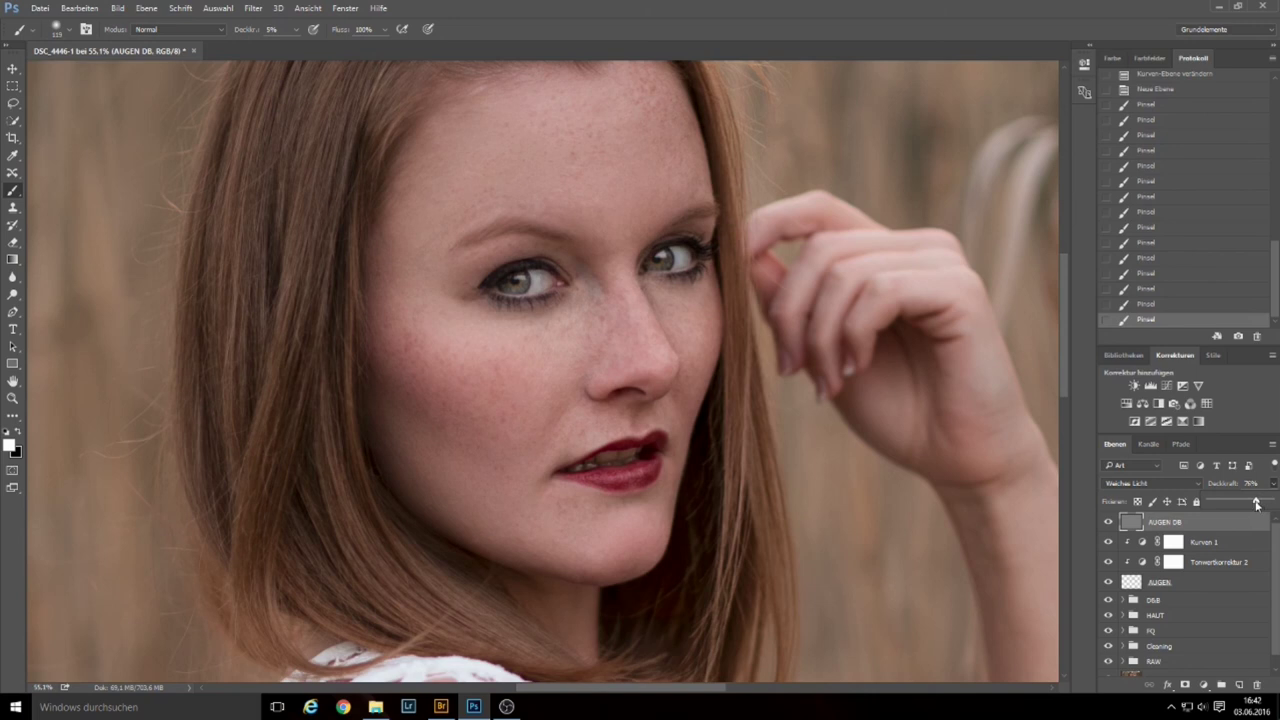
pyautogui.scroll(-3, 880, 401)
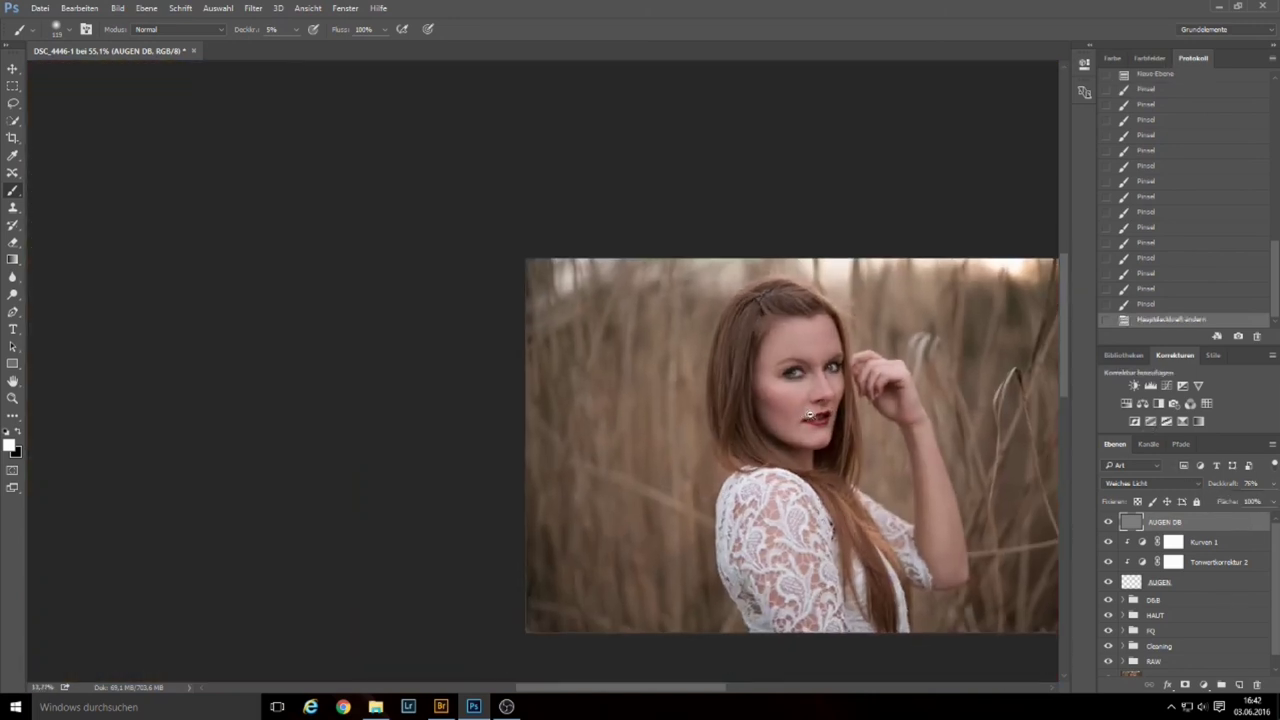
pyautogui.scroll(2, 851, 401)
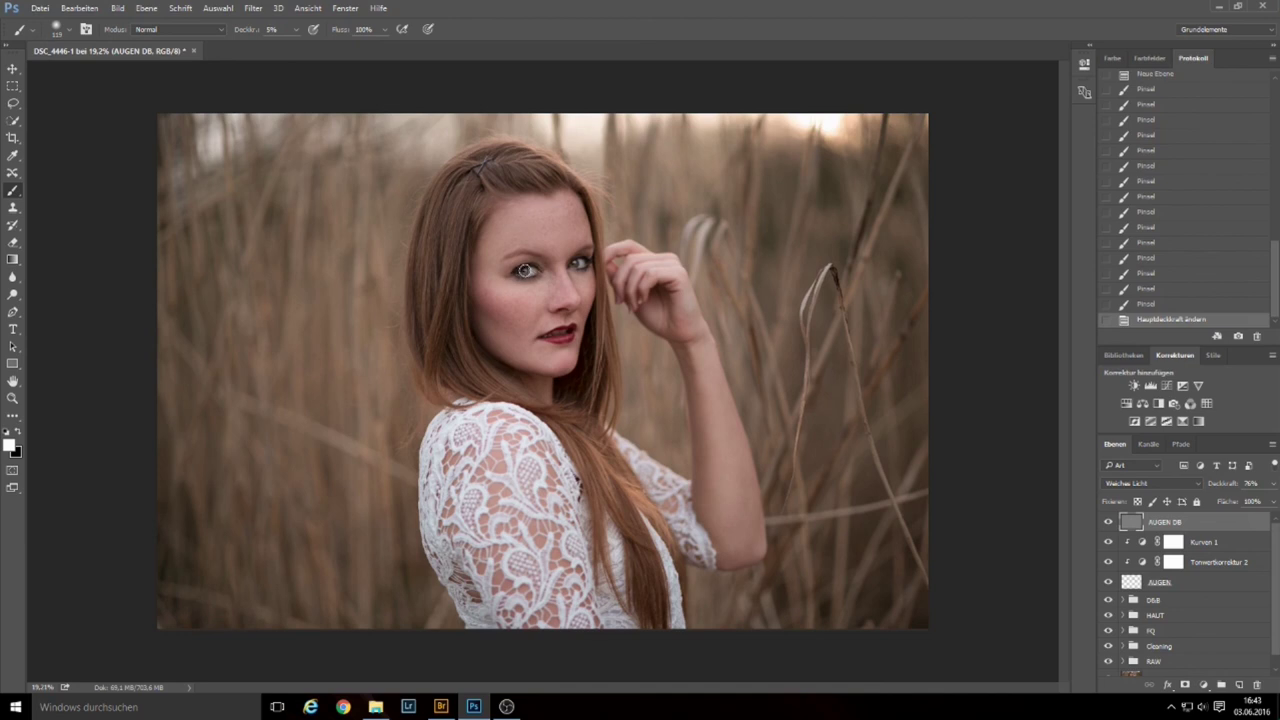
pyautogui.keyDown('ctrl'); pyautogui.click(524, 273); pyautogui.keyUp('ctrl')
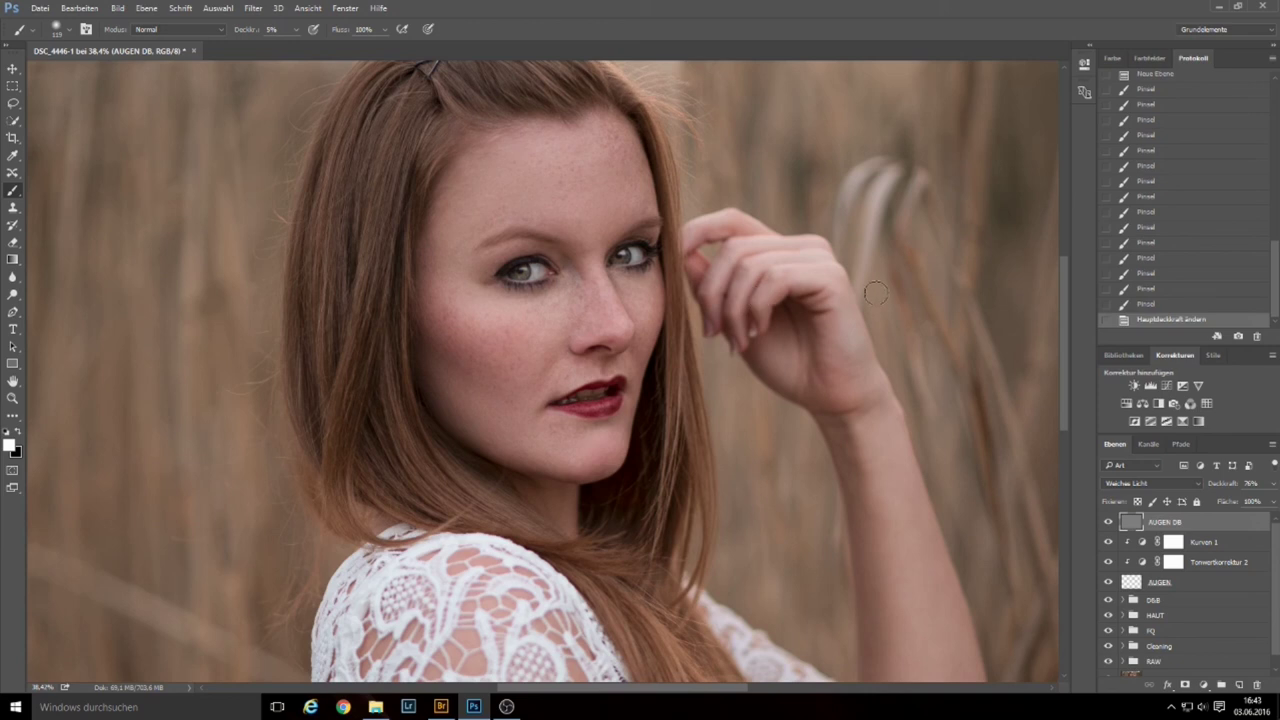
pyautogui.scroll(-2, 790, 298)
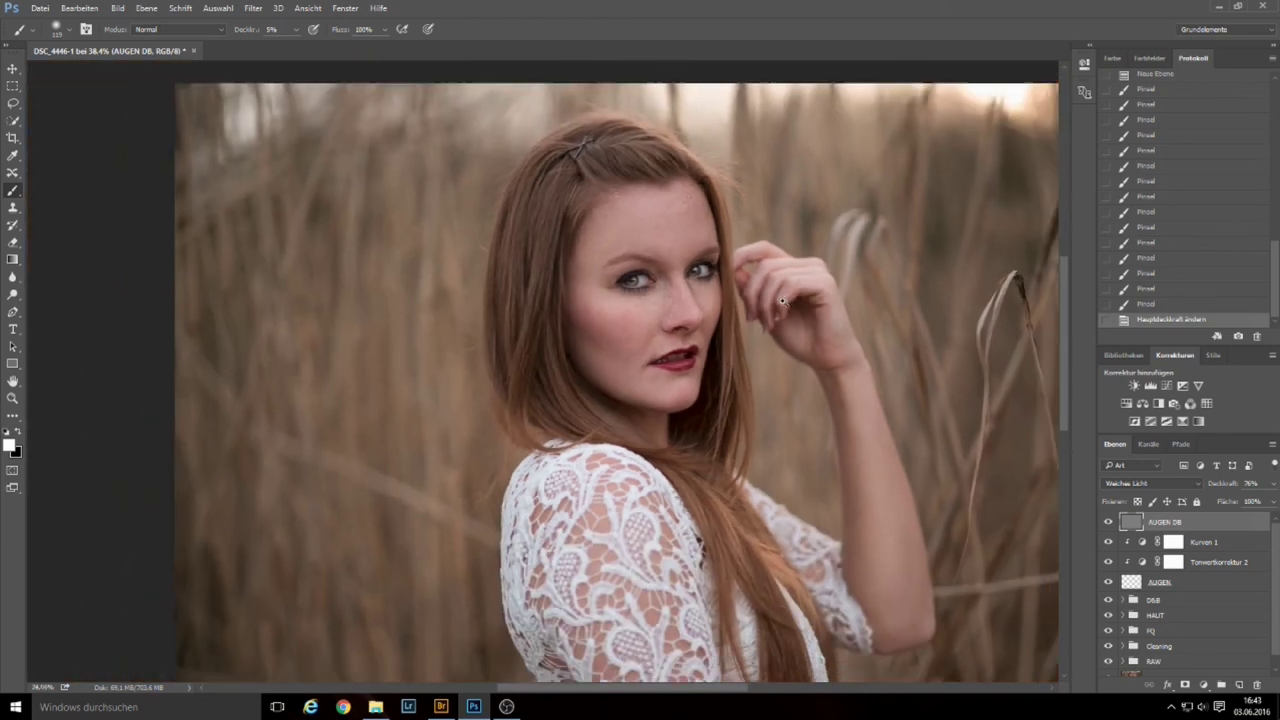
pyautogui.scroll(3, 783, 300)
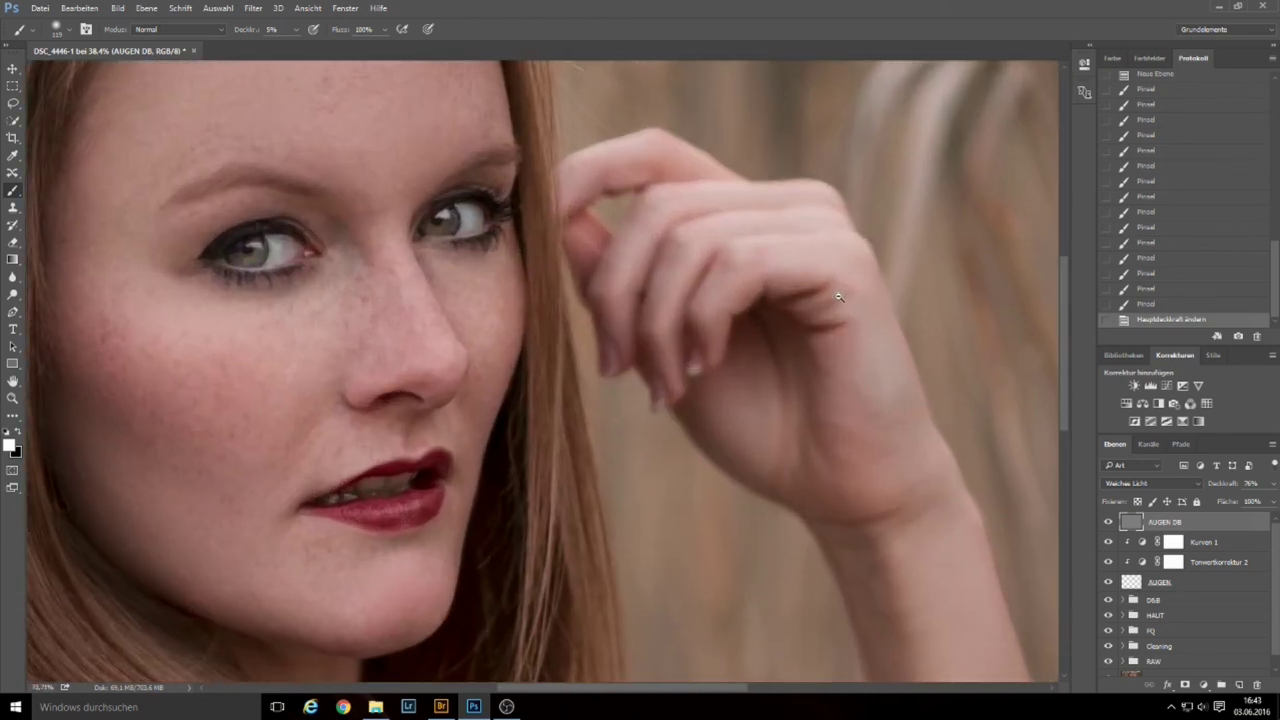
pyautogui.scroll(-2, 838, 297)
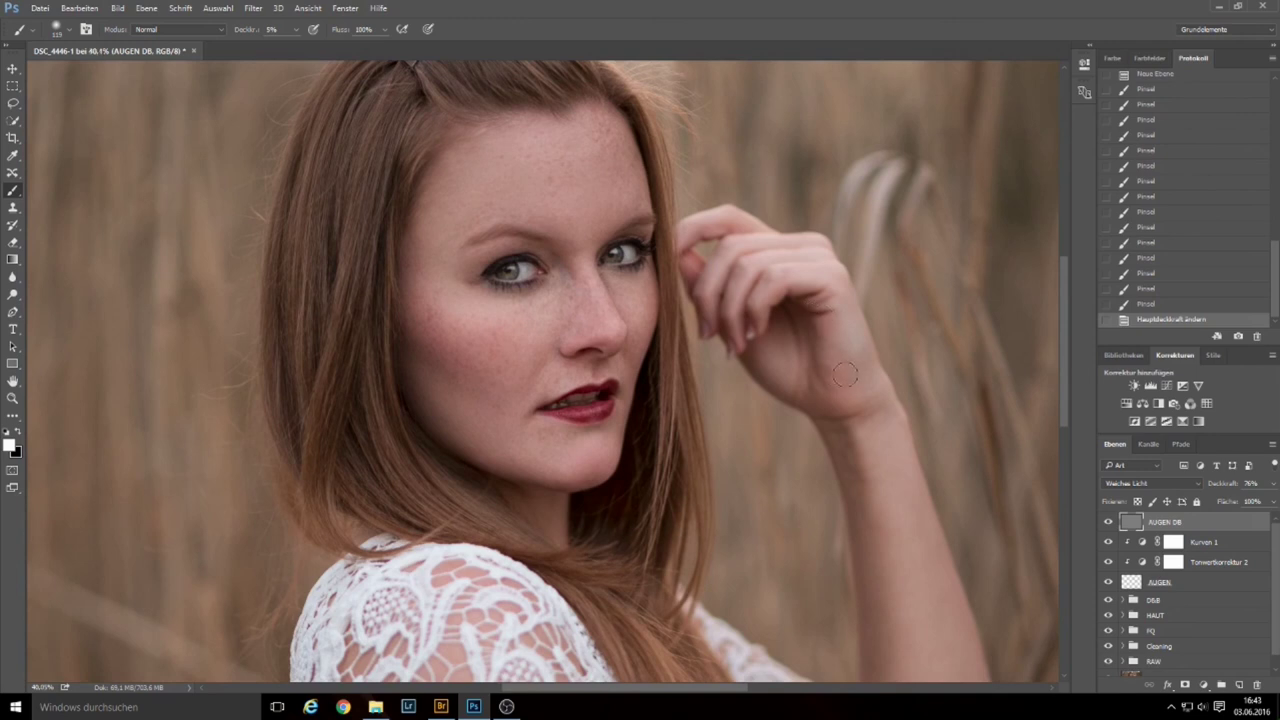
# Group the four layers from AUGEN DB down to AUGEN into a folder named AUGEN.
pyautogui.keyDown('shift'); pyautogui.click(1209, 585); pyautogui.keyUp('shift')
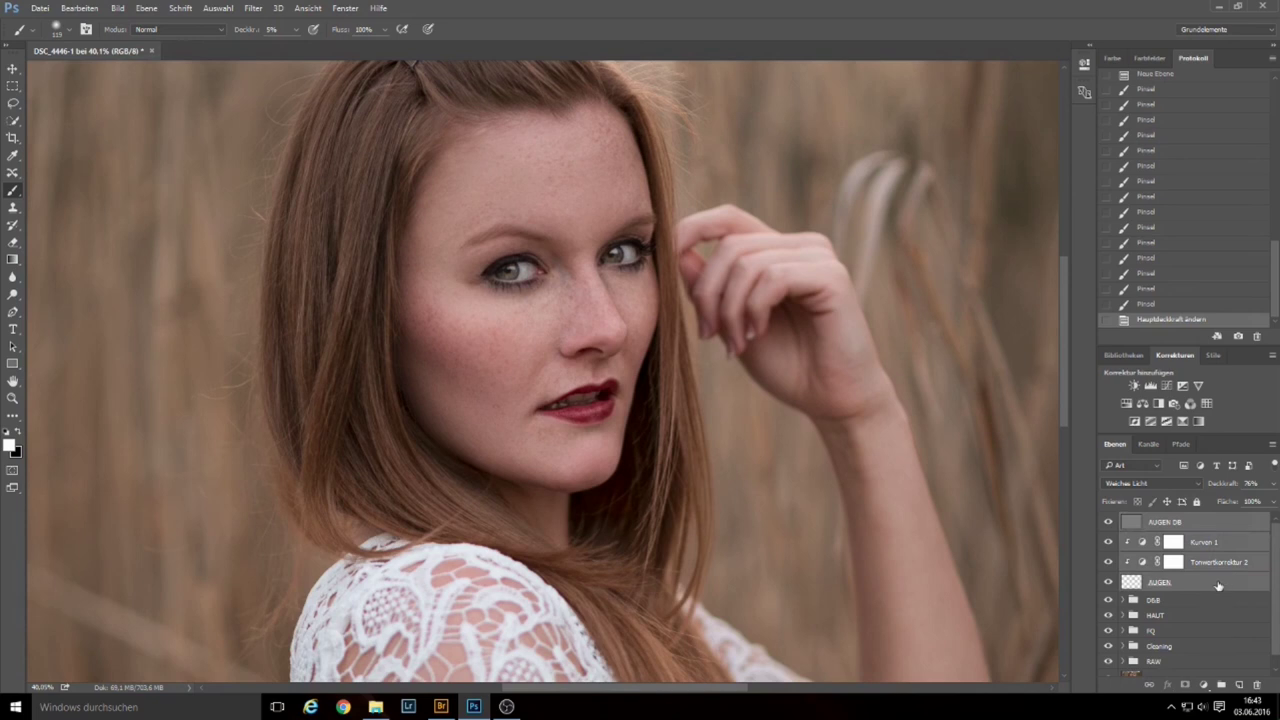
pyautogui.moveTo(1218, 585); pyautogui.dragTo(1221, 685)
pyautogui.doubleClick(1164, 521)
pyautogui.write('AUGEN')
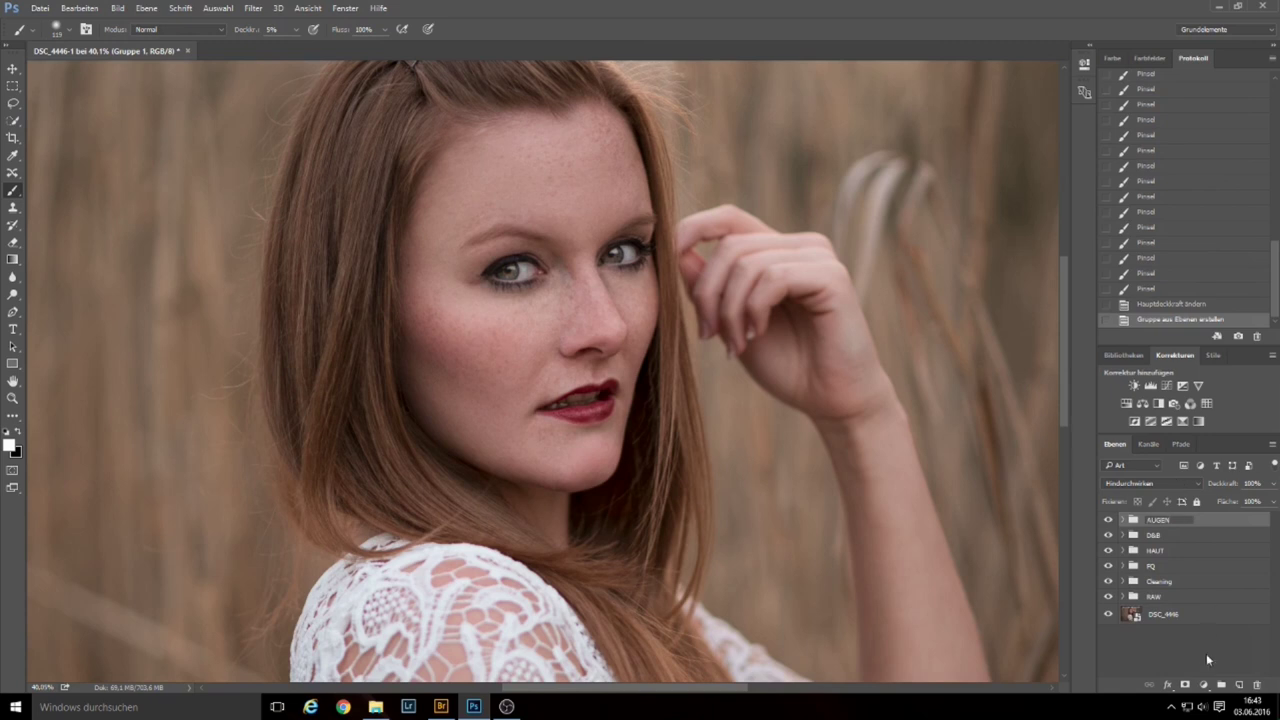
pyautogui.click(1200, 652)
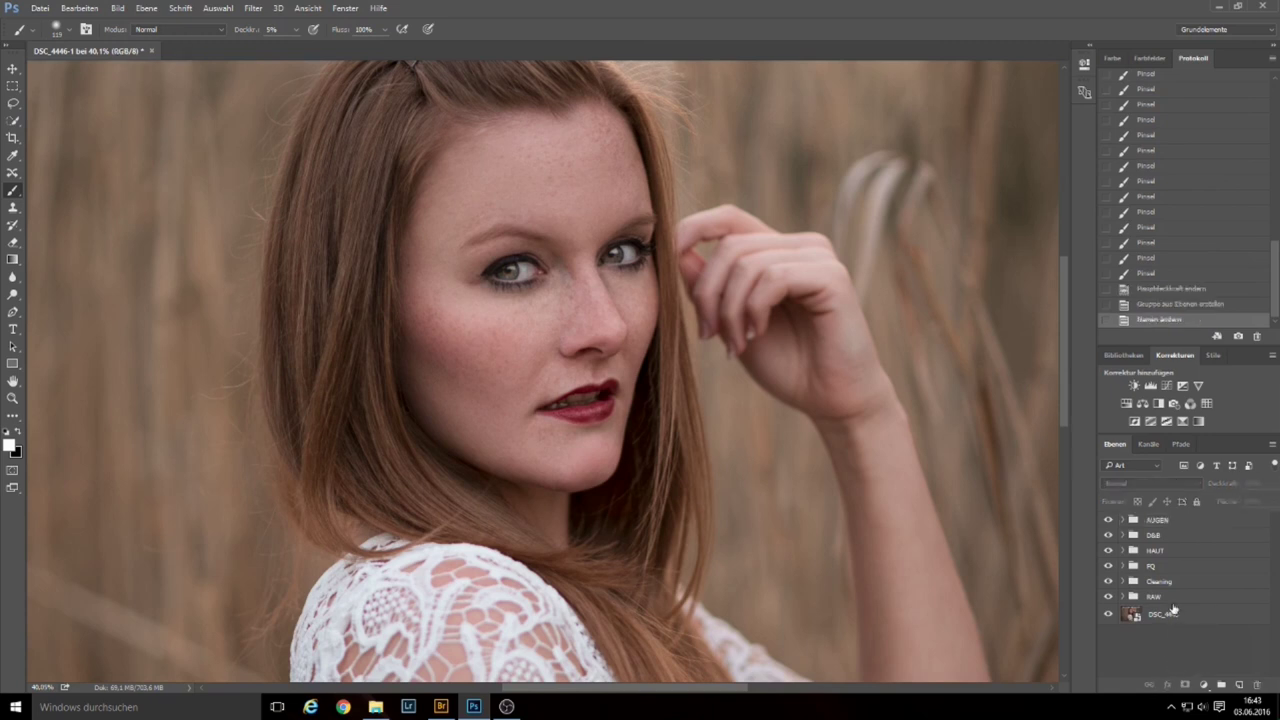
pyautogui.scroll(-3, 912, 362)
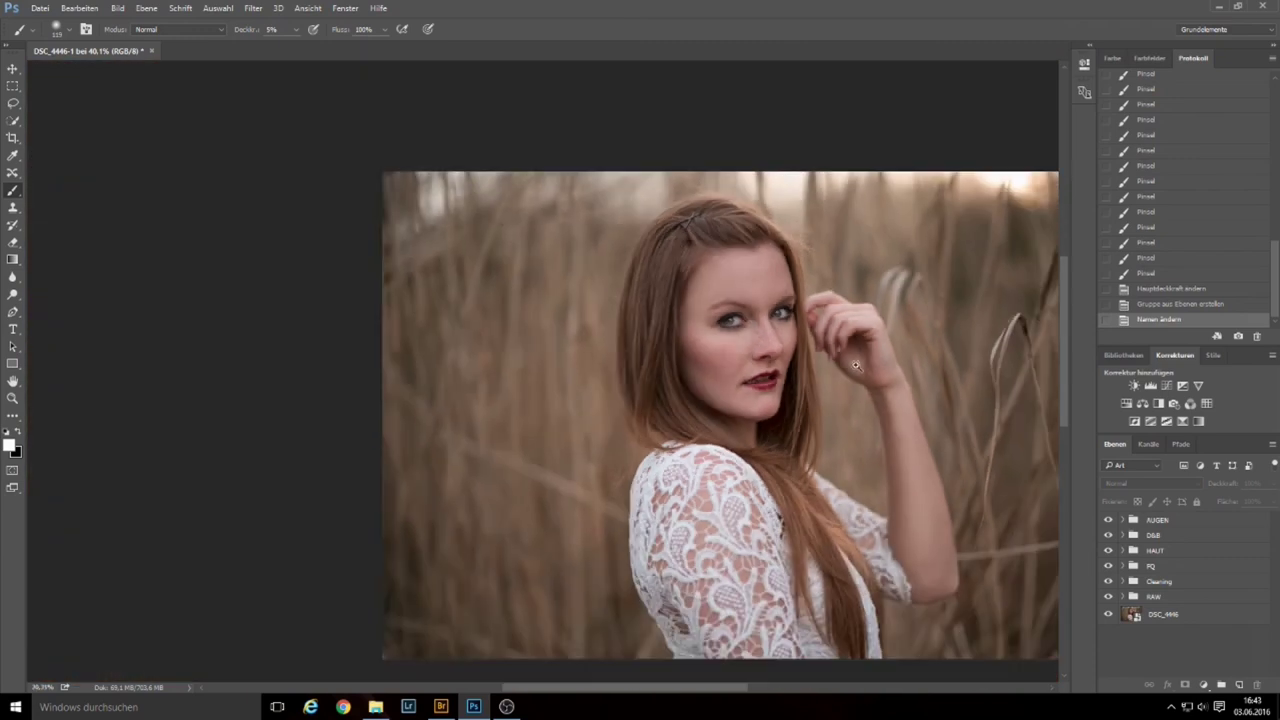
pyautogui.scroll(1, 873, 365)
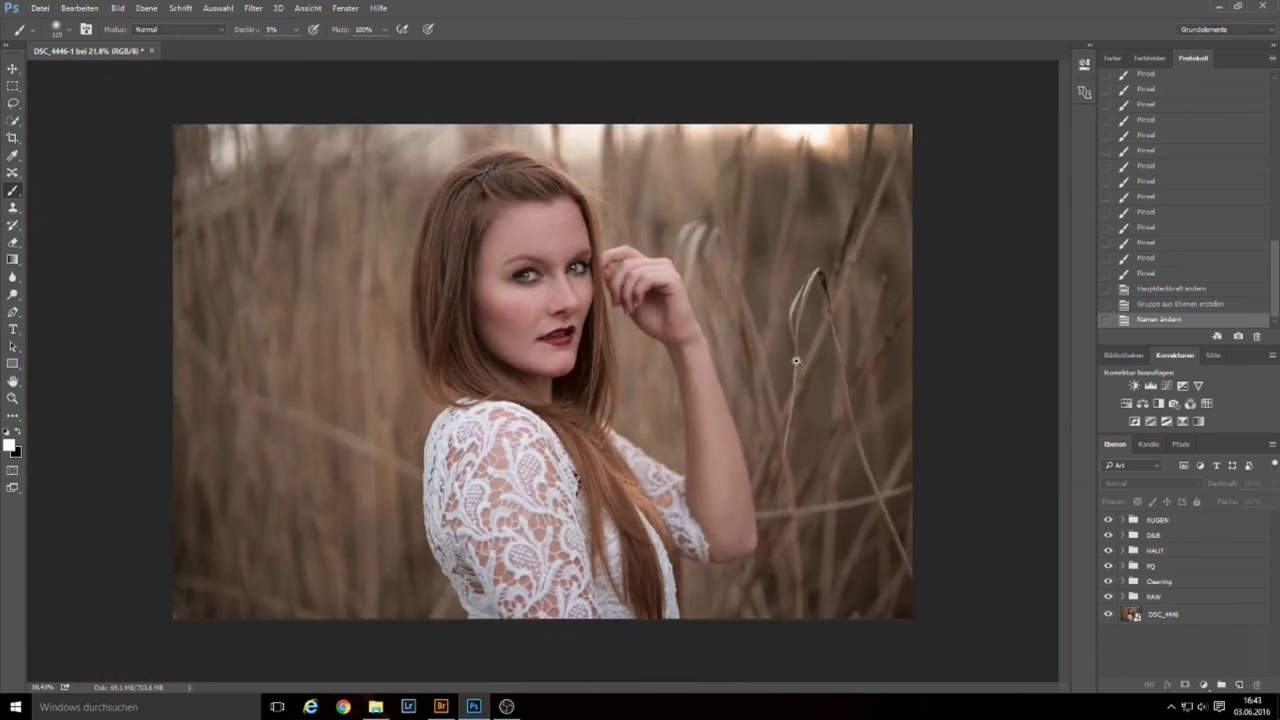
pyautogui.scroll(-1, 800, 365)
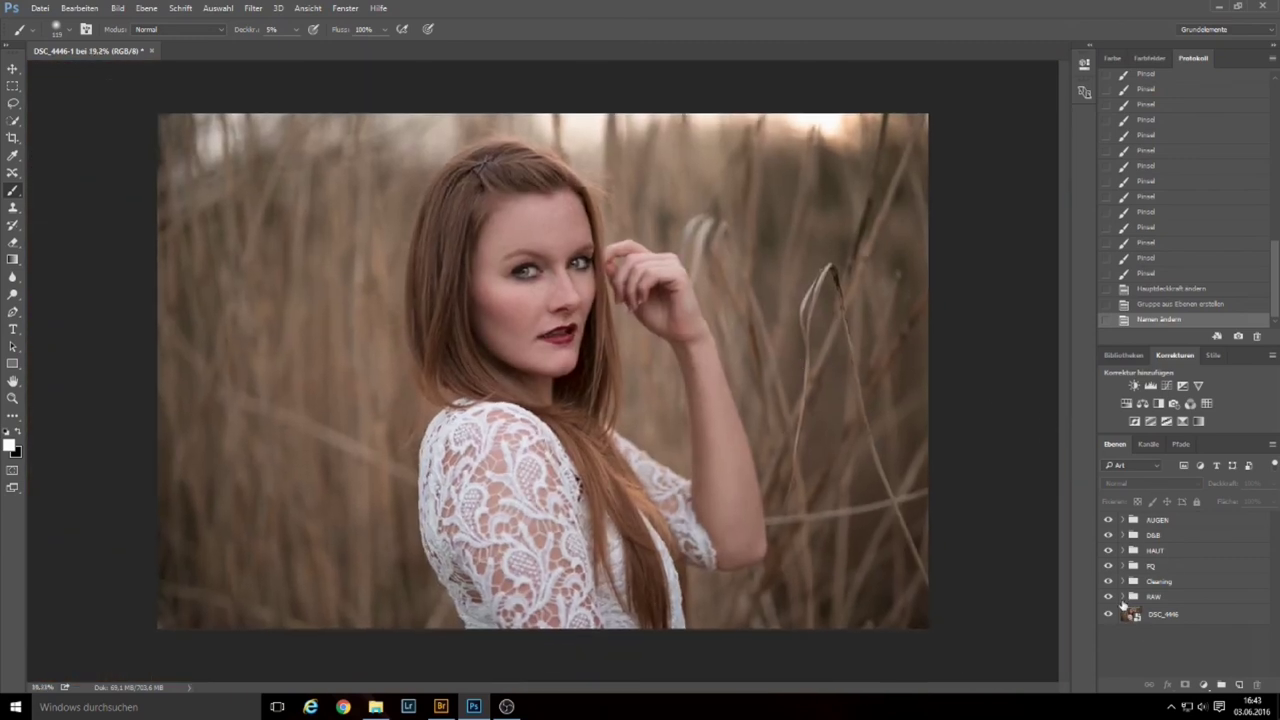
pyautogui.keyDown('alt'); pyautogui.click(1108, 614); pyautogui.keyUp('alt')
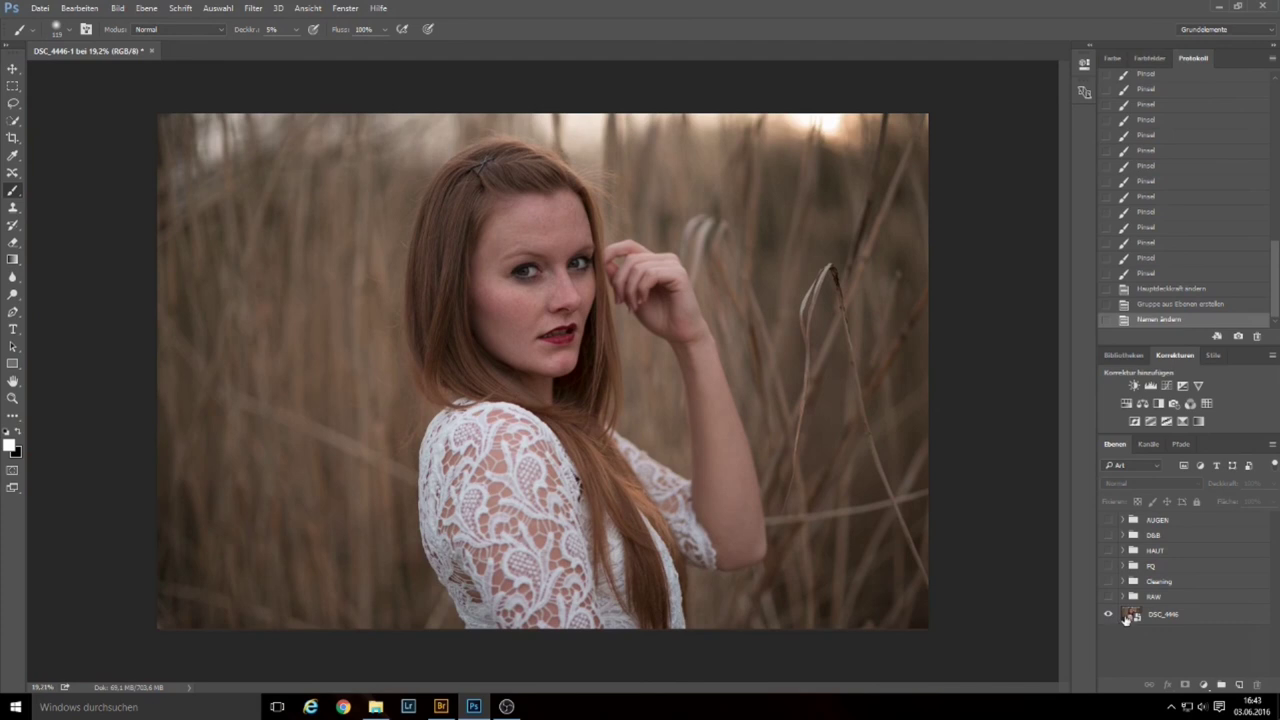
pyautogui.keyDown('alt'); pyautogui.click(1108, 614); pyautogui.keyUp('alt')
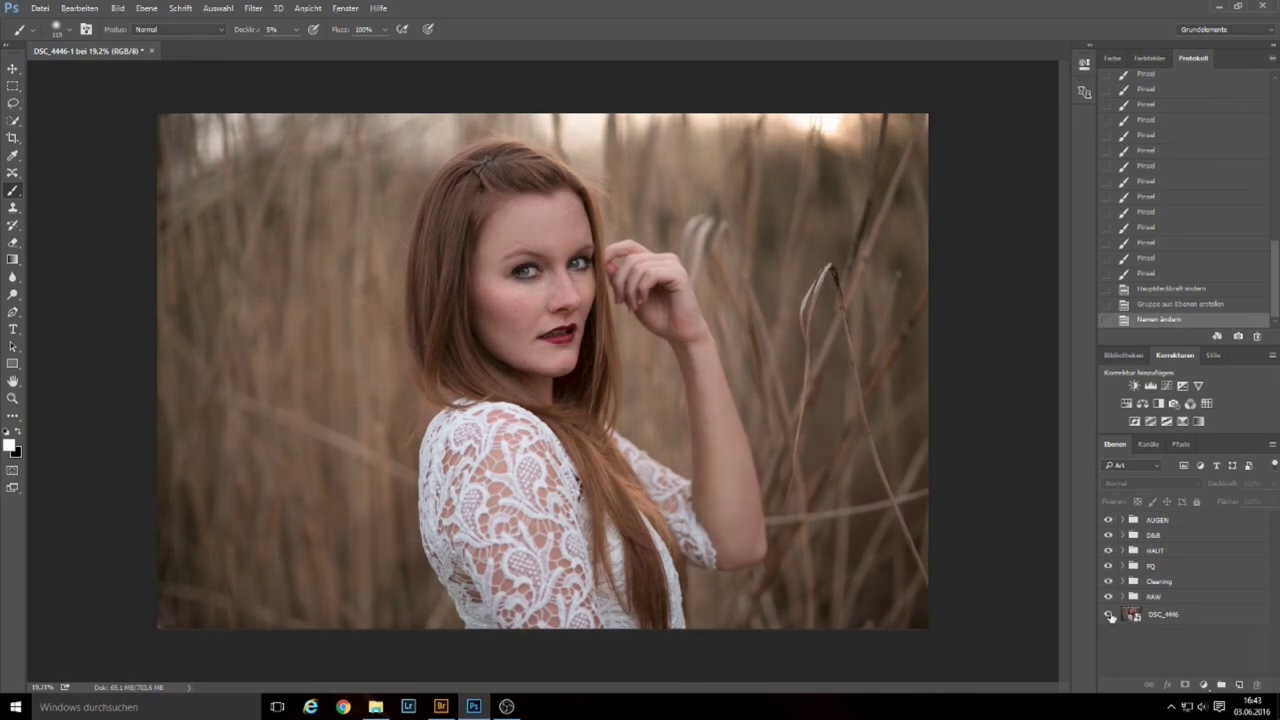
pyautogui.keyDown('alt'); pyautogui.click(1108, 614); pyautogui.keyUp('alt')
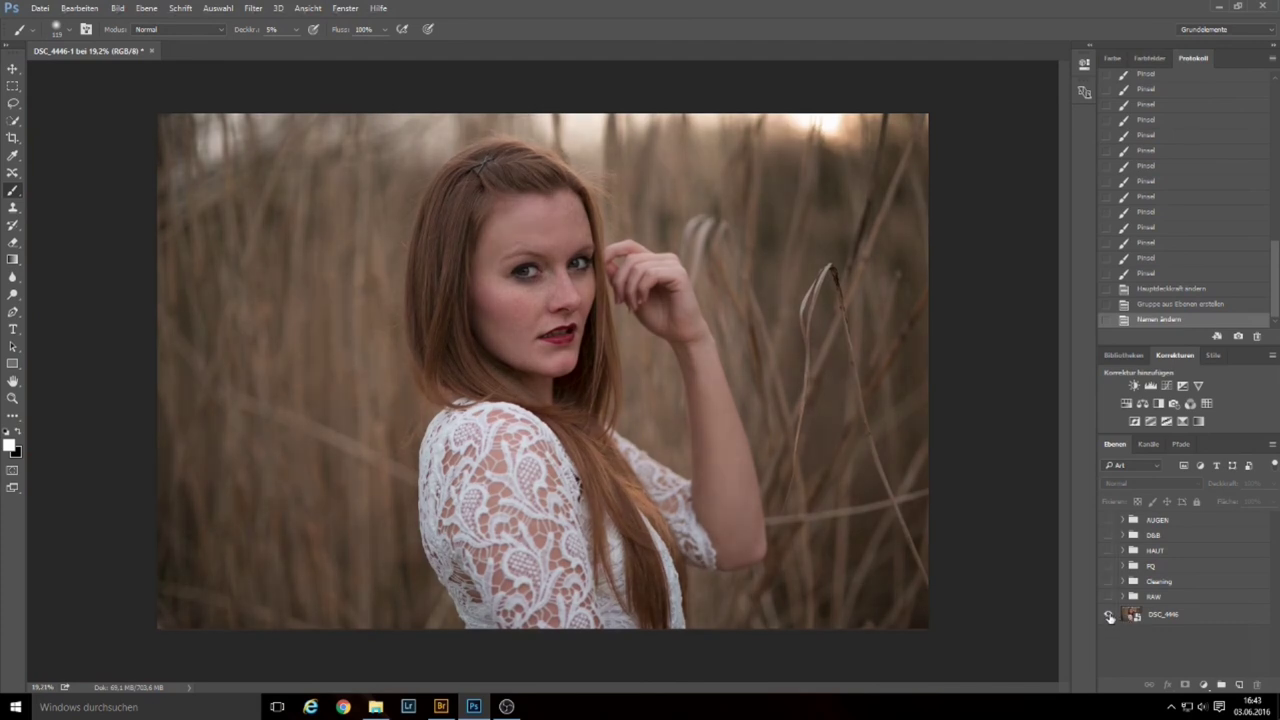
pyautogui.keyDown('alt'); pyautogui.click(1108, 614); pyautogui.keyUp('alt')
pyautogui.keyDown('alt'); pyautogui.click(1108, 614); pyautogui.keyUp('alt')
pyautogui.keyDown('alt'); pyautogui.click(1110, 615); pyautogui.keyUp('alt')
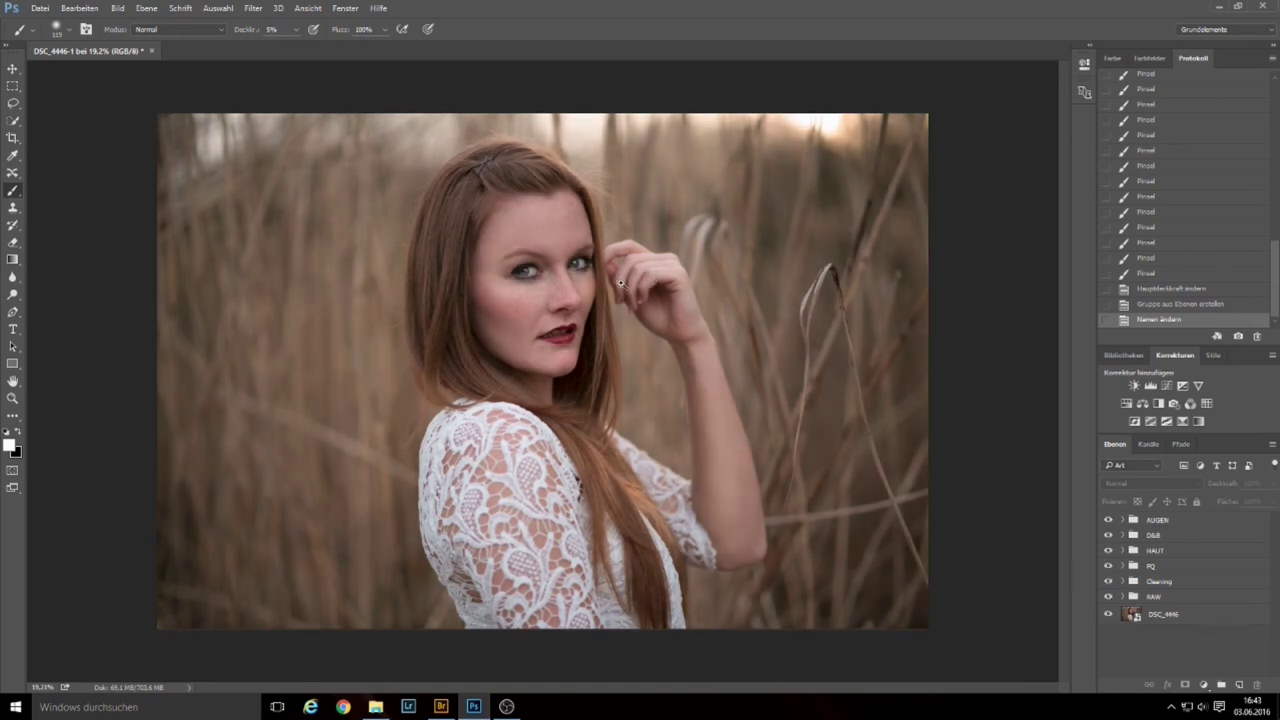